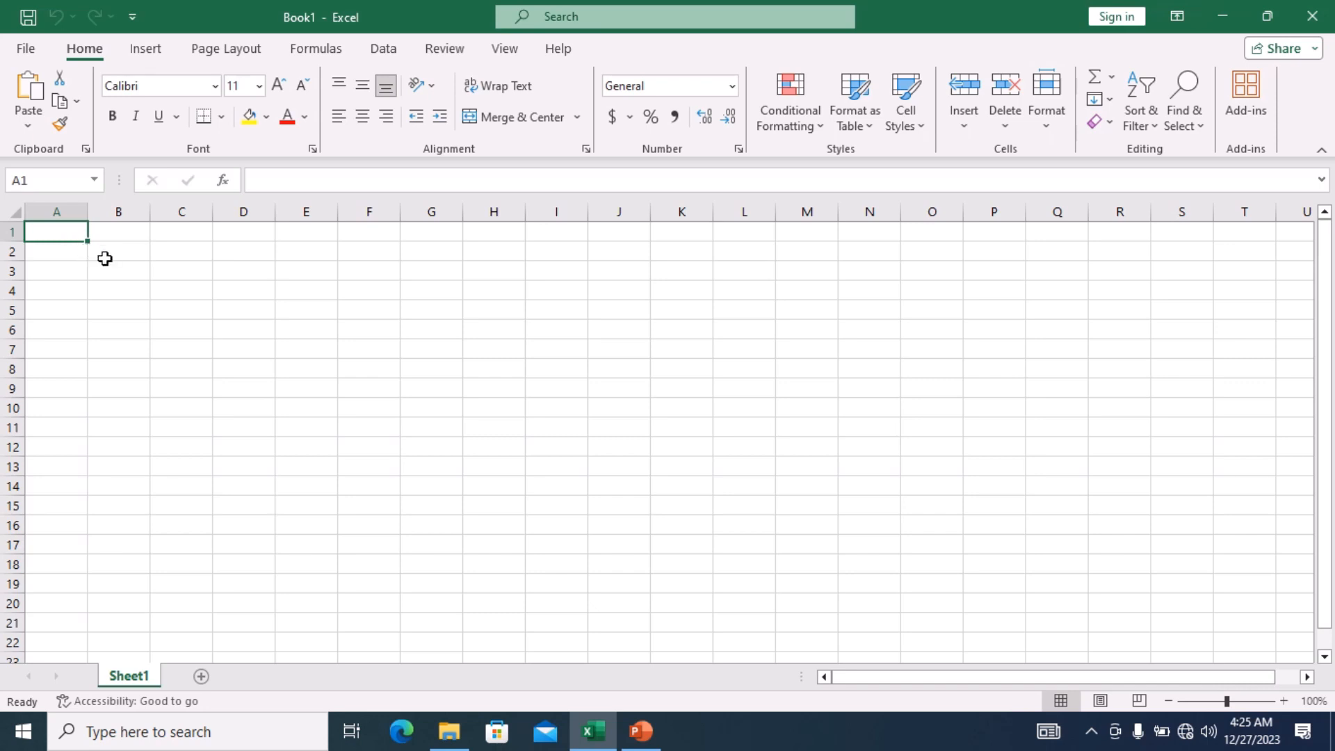
# Type the title 'STUDENTS REGISTRAION DATA' into cell C2, inserting the missing space after STUDENTS.
pyautogui.click(192, 250)
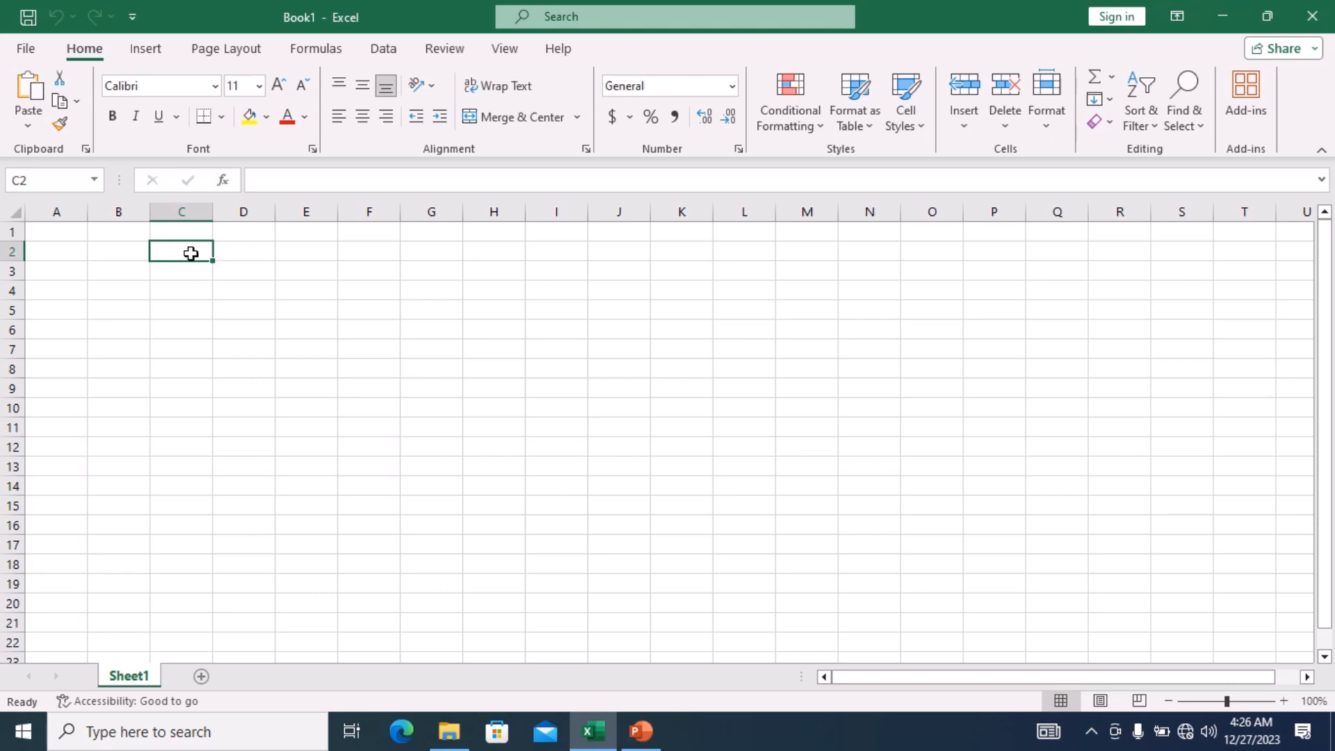
pyautogui.doubleClick(185, 253)
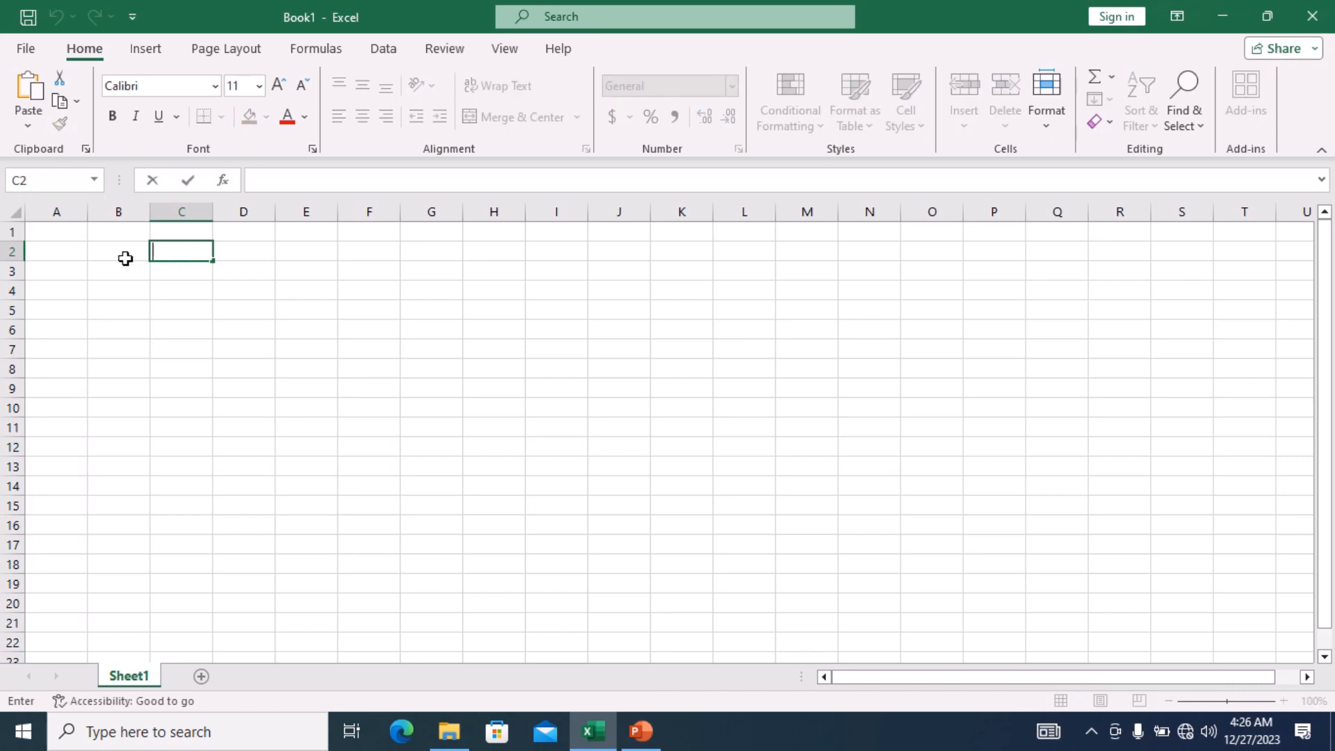
pyautogui.click(126, 261)
pyautogui.click(161, 257)
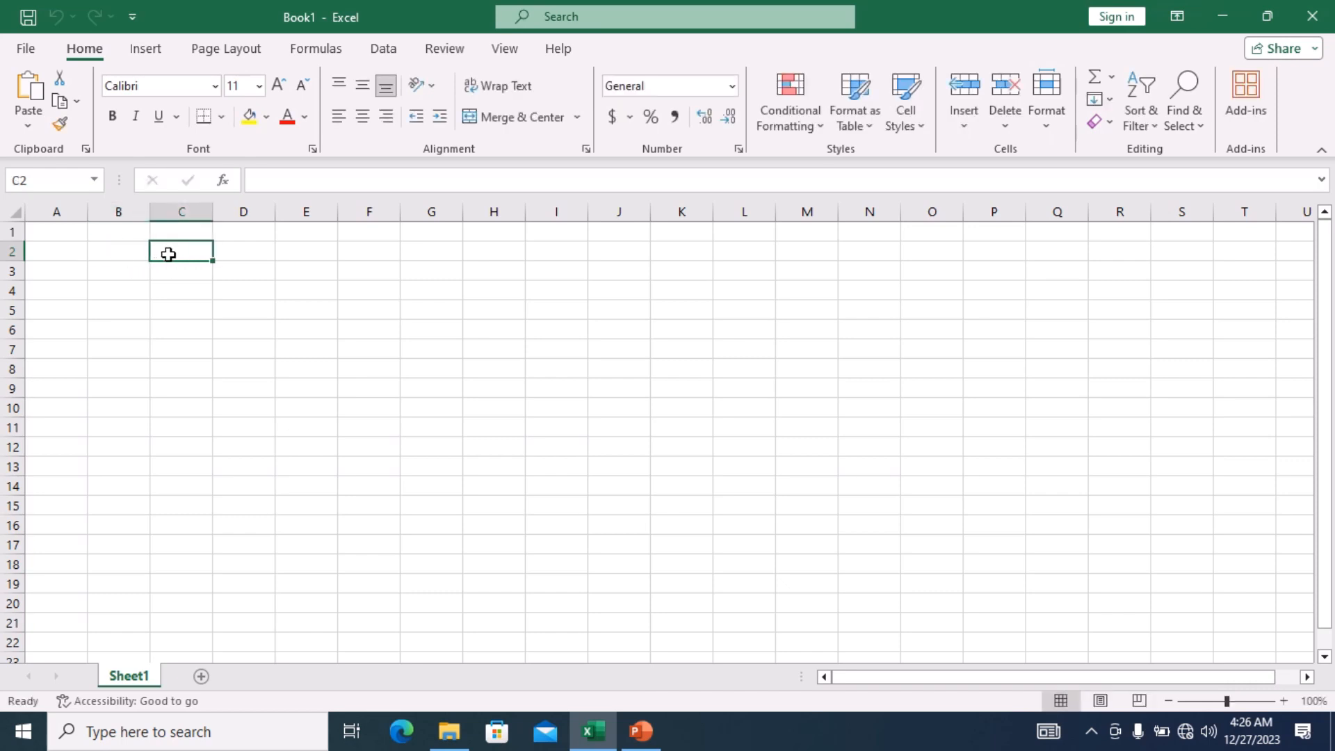
pyautogui.doubleClick(170, 255)
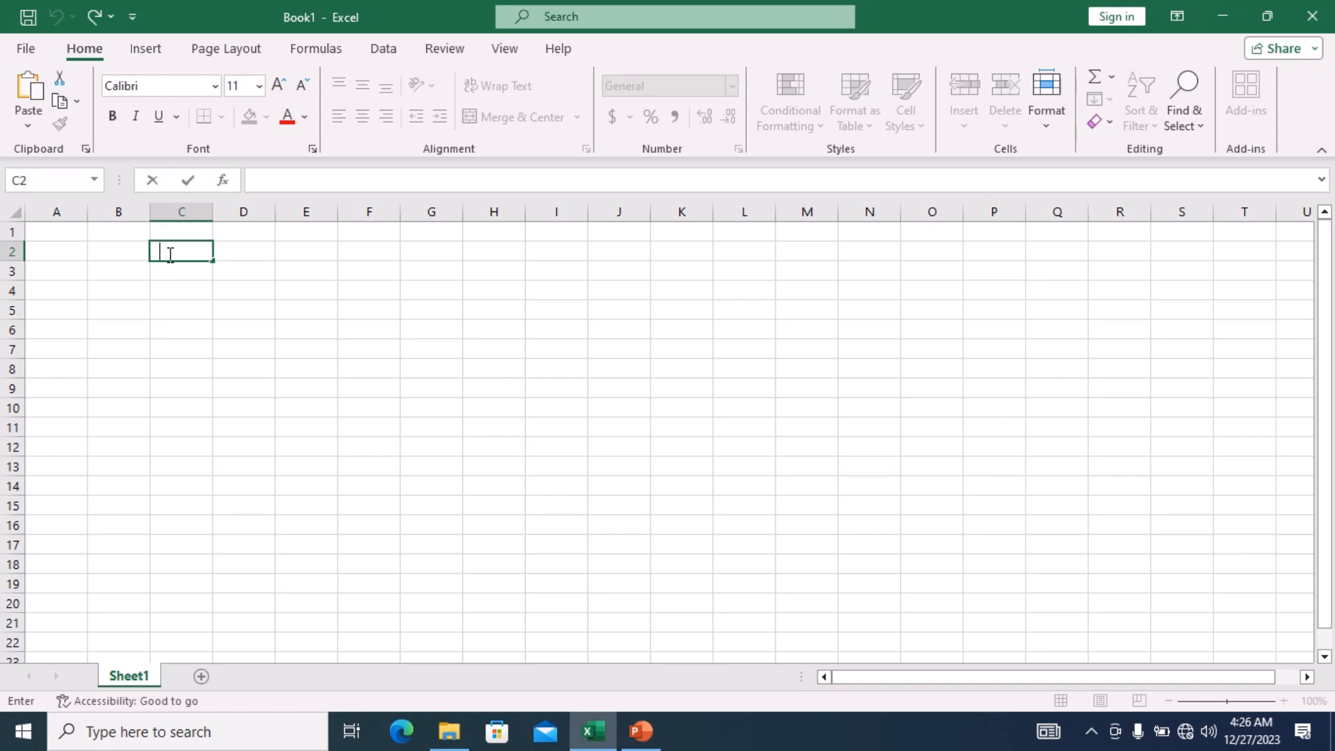
pyautogui.write('STUDENTSREG')
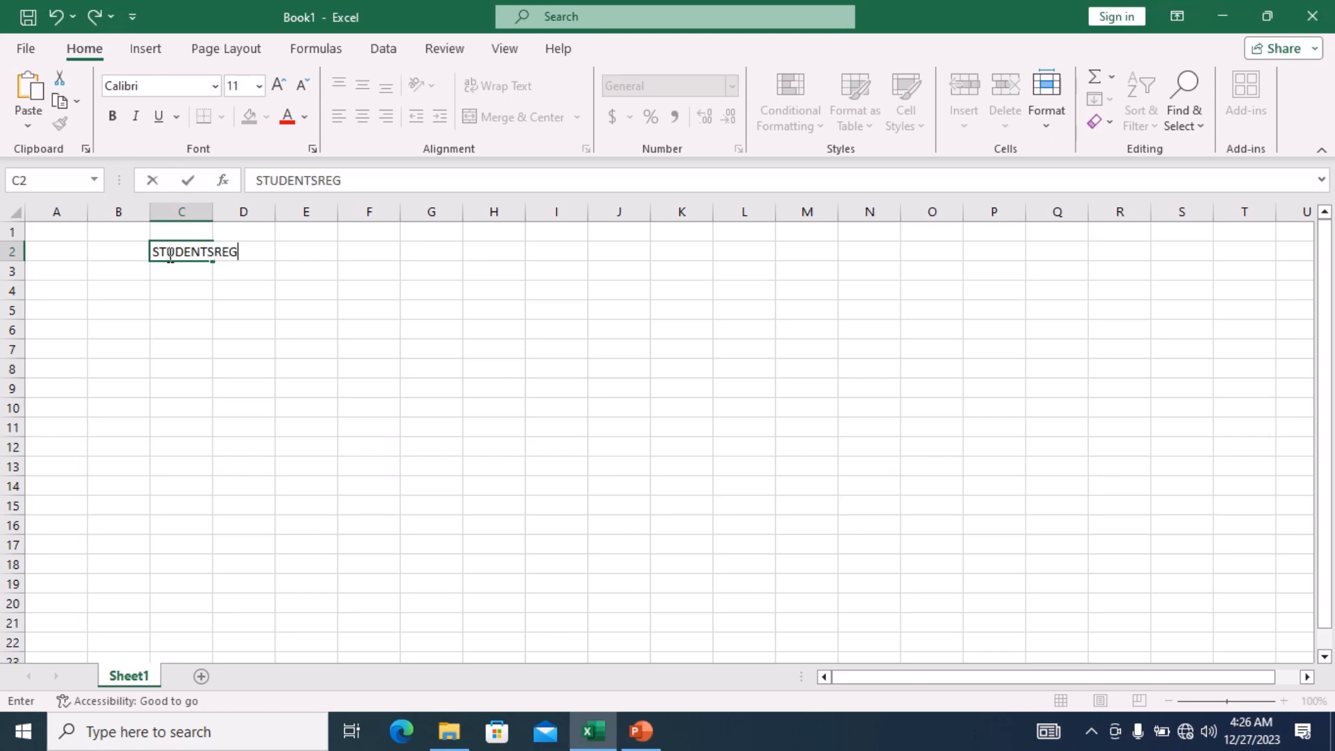
pyautogui.write('ISTRAION')
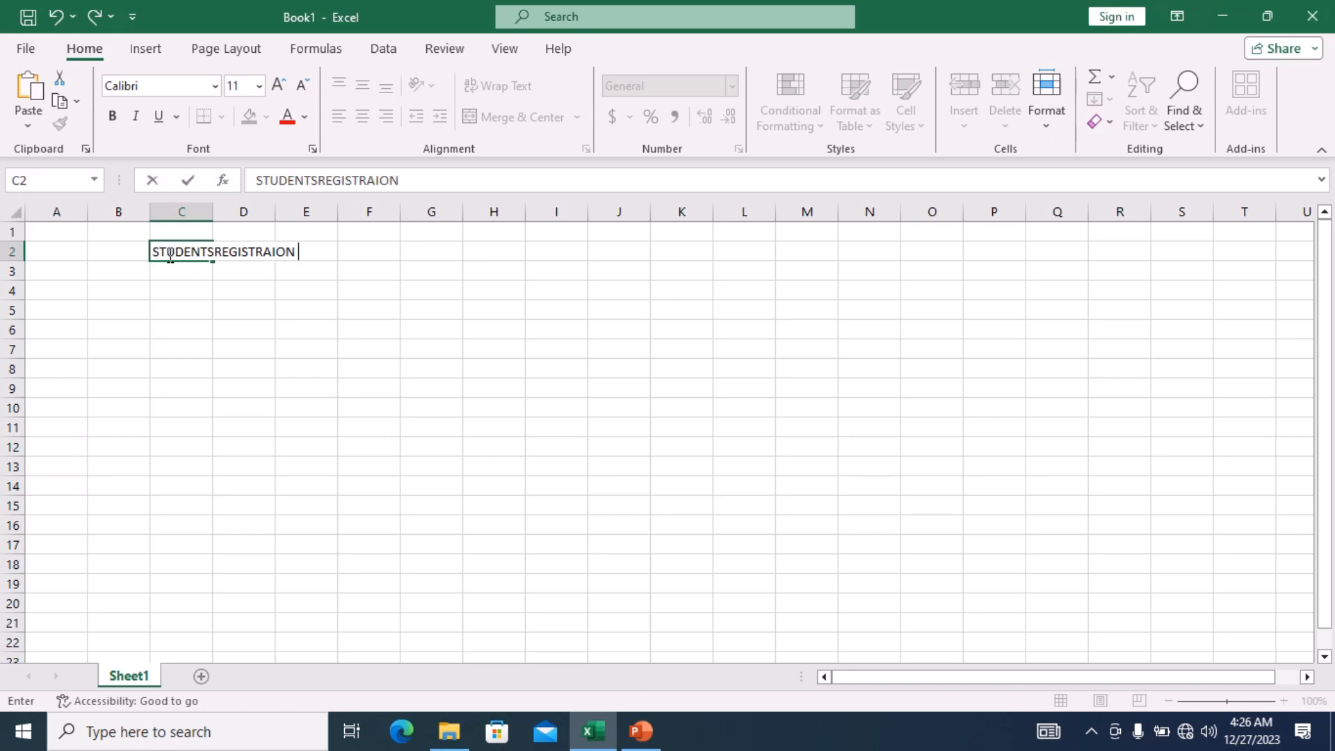
pyautogui.write(' DATA')
pyautogui.click(215, 255)
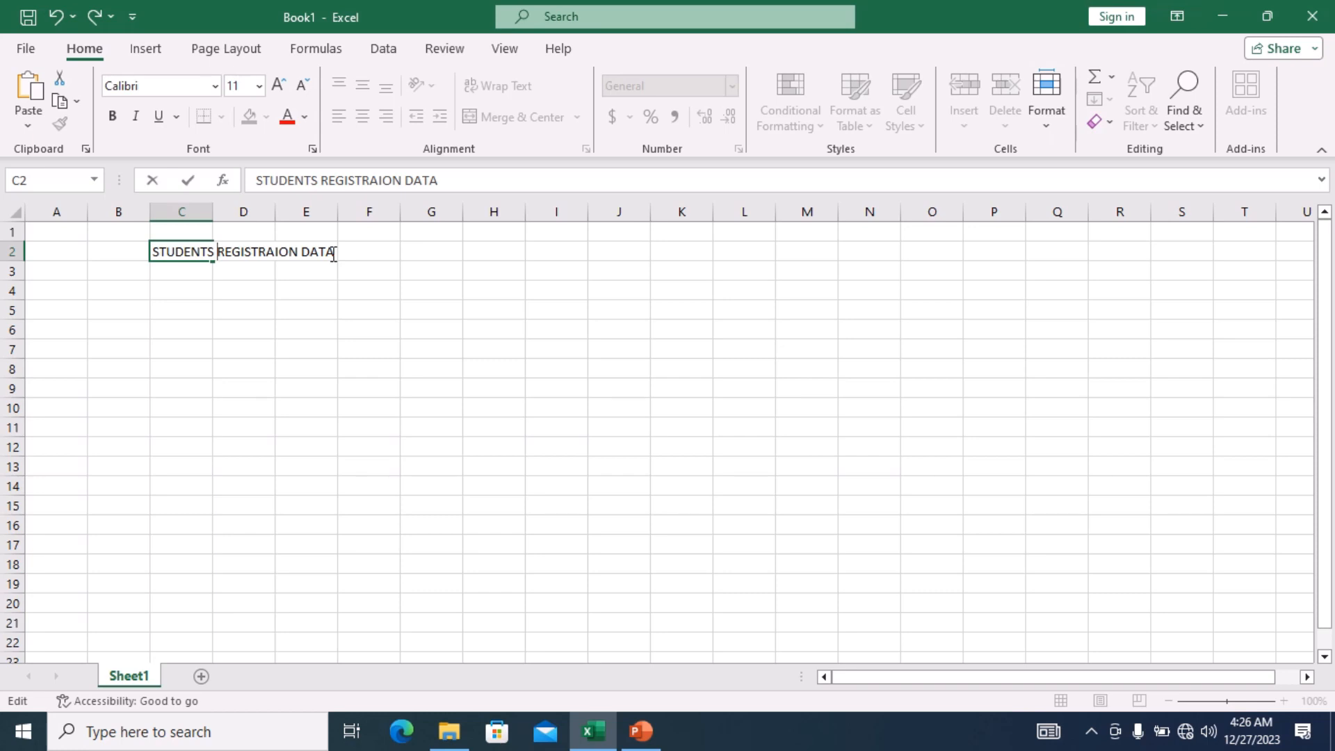
# Format the C2 title in Arial Black, size 16, underlined and not italic, then commit it.
pyautogui.tripleClick(334, 254)
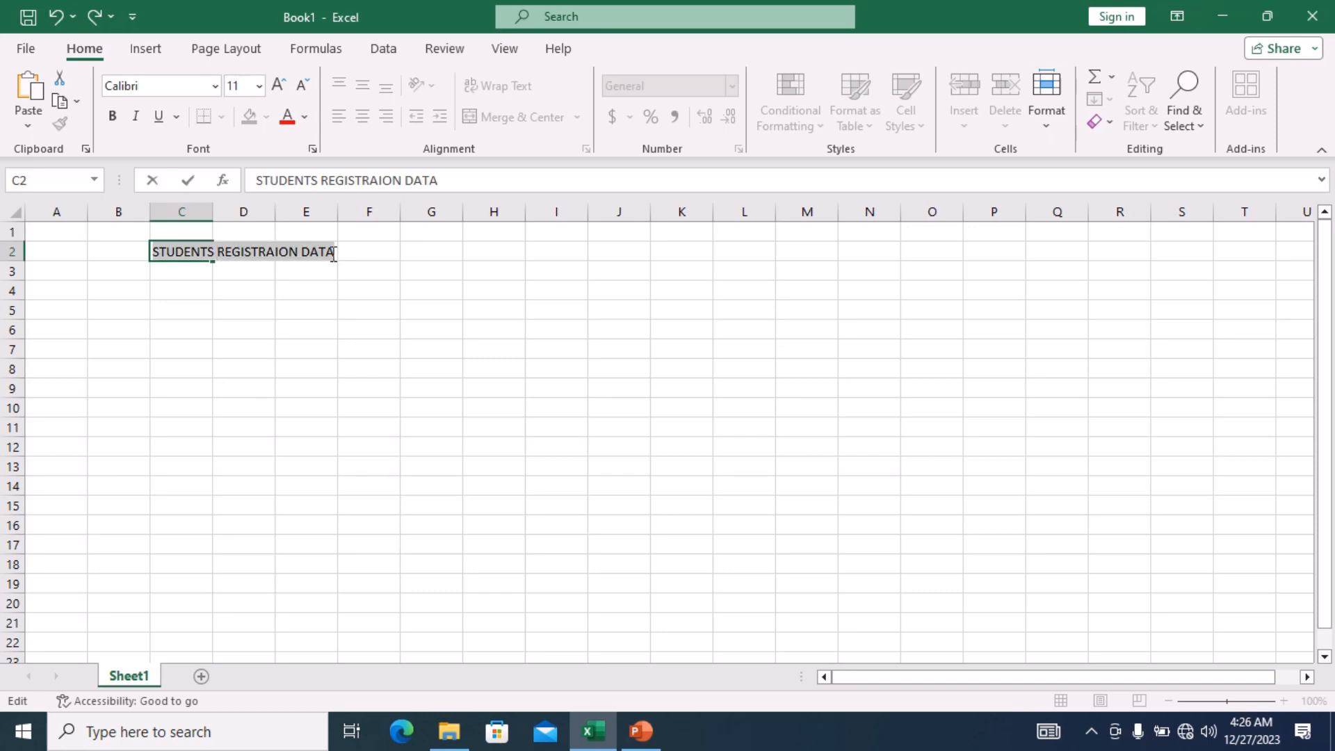
pyautogui.click(217, 86)
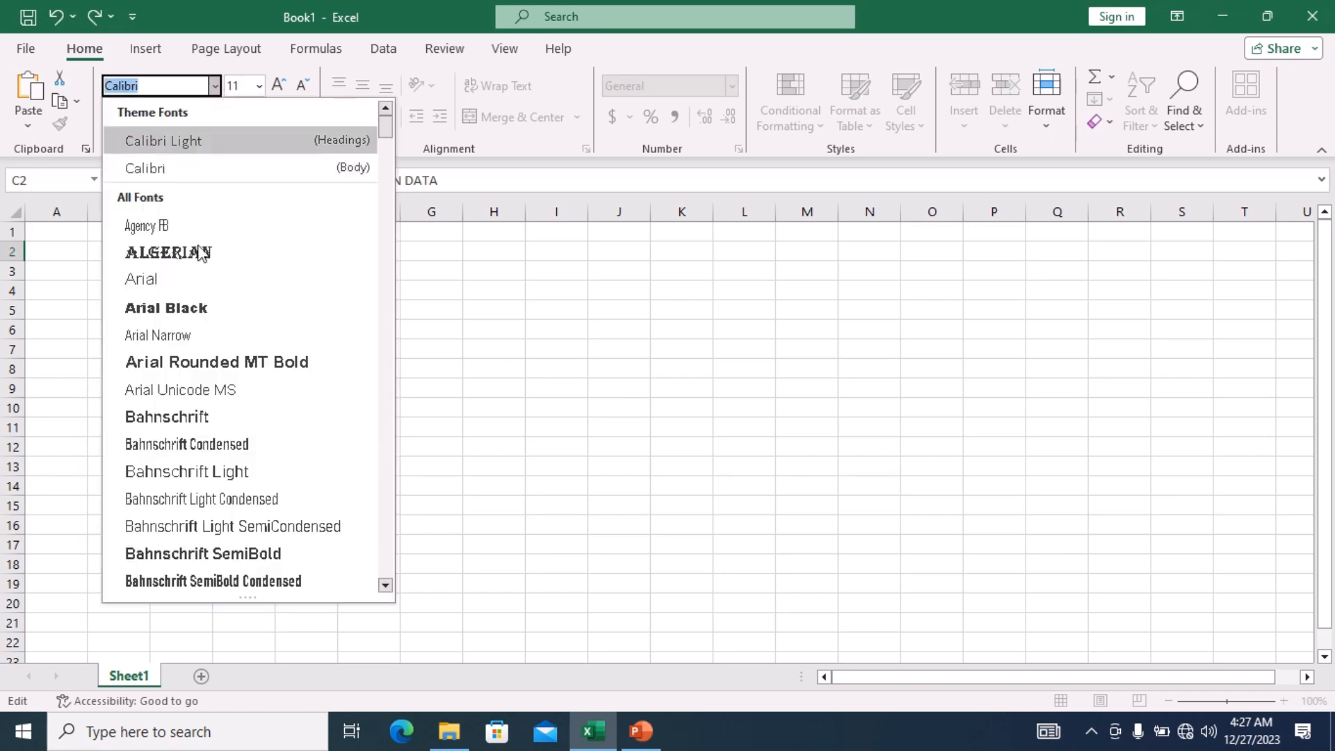
pyautogui.click(197, 315)
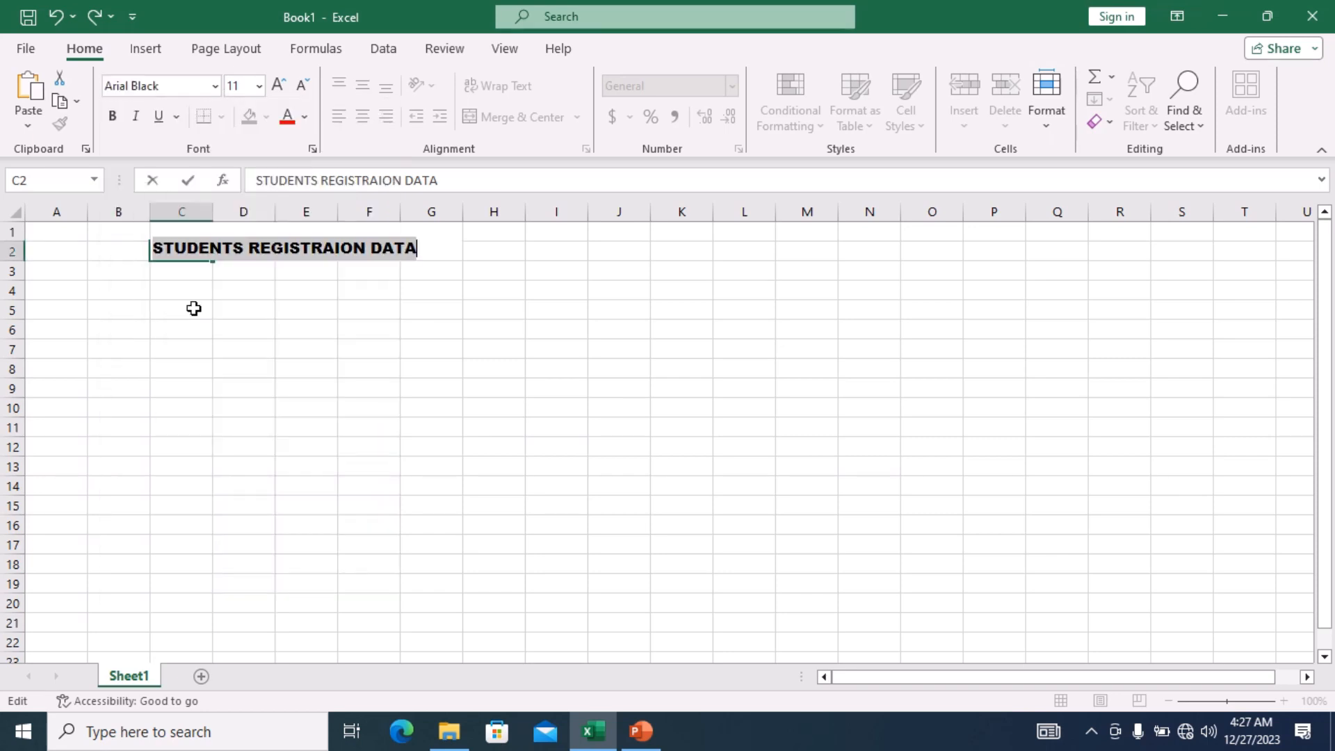
pyautogui.click(259, 86)
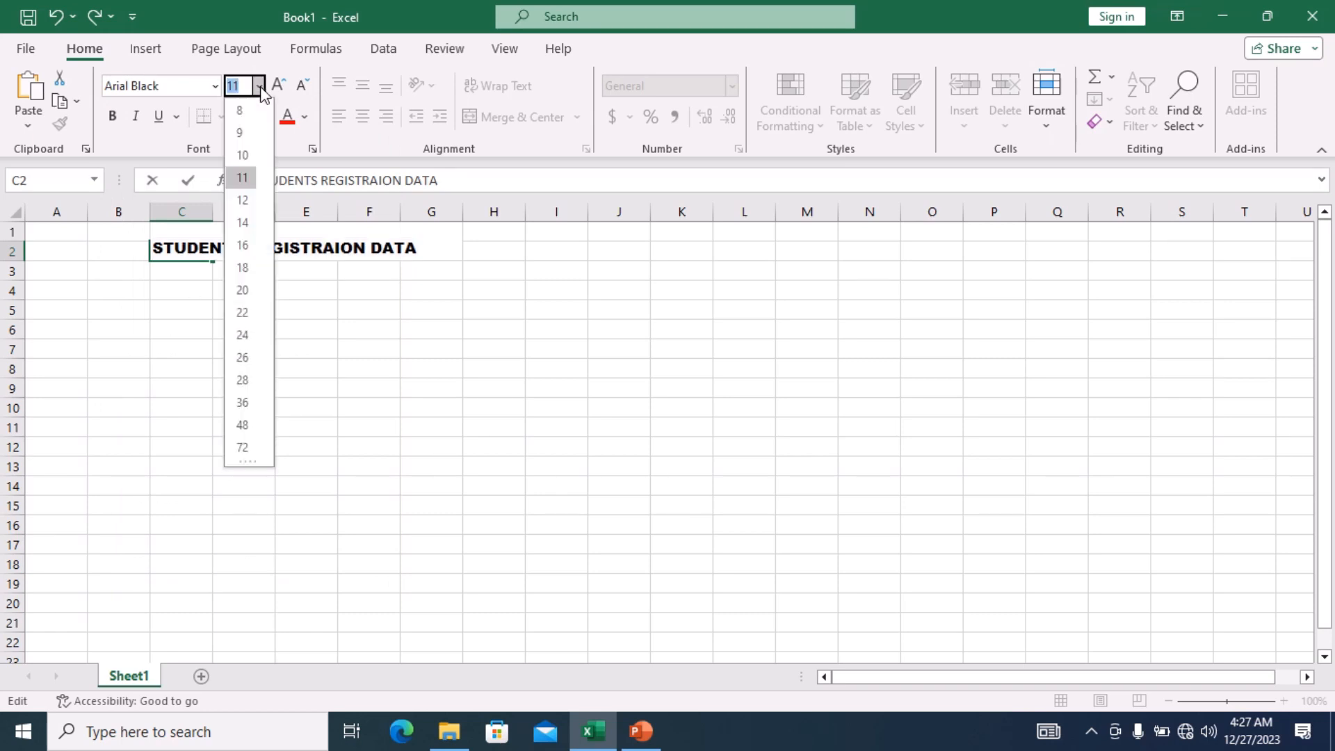
pyautogui.click(246, 244)
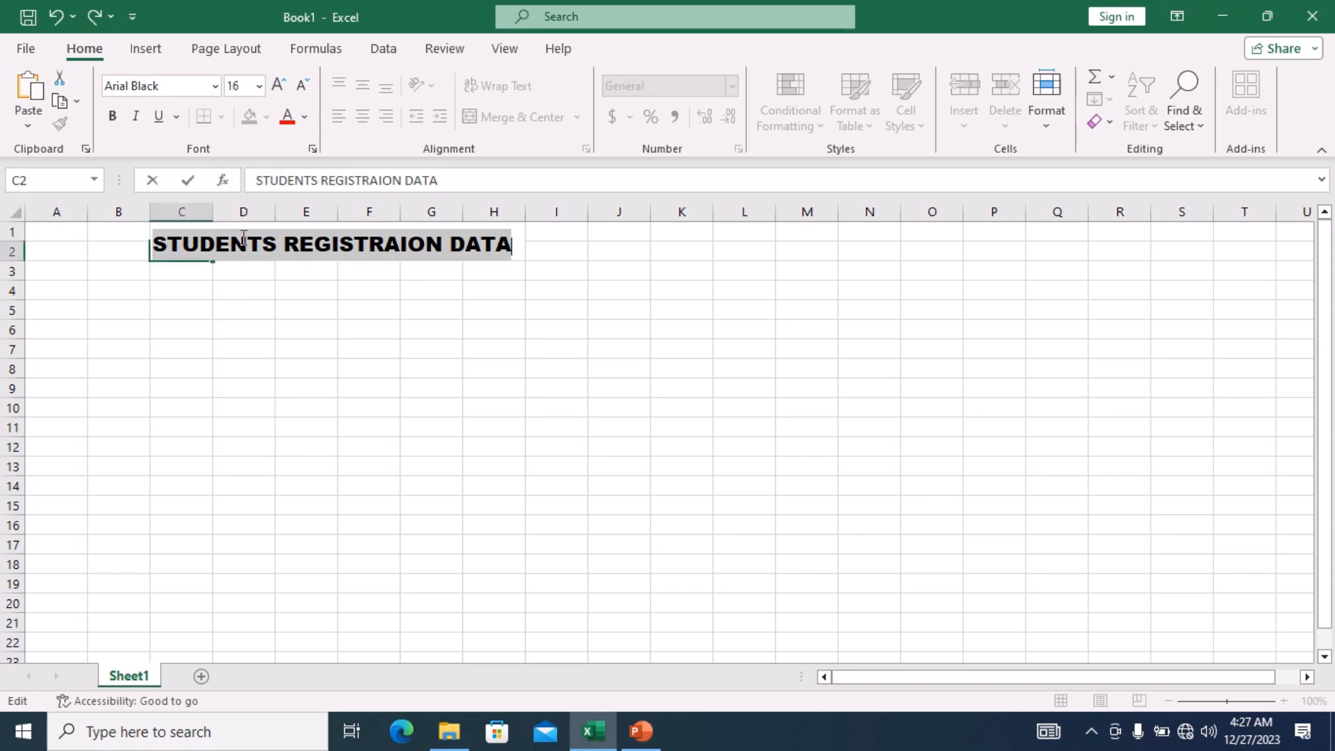
pyautogui.click(137, 125)
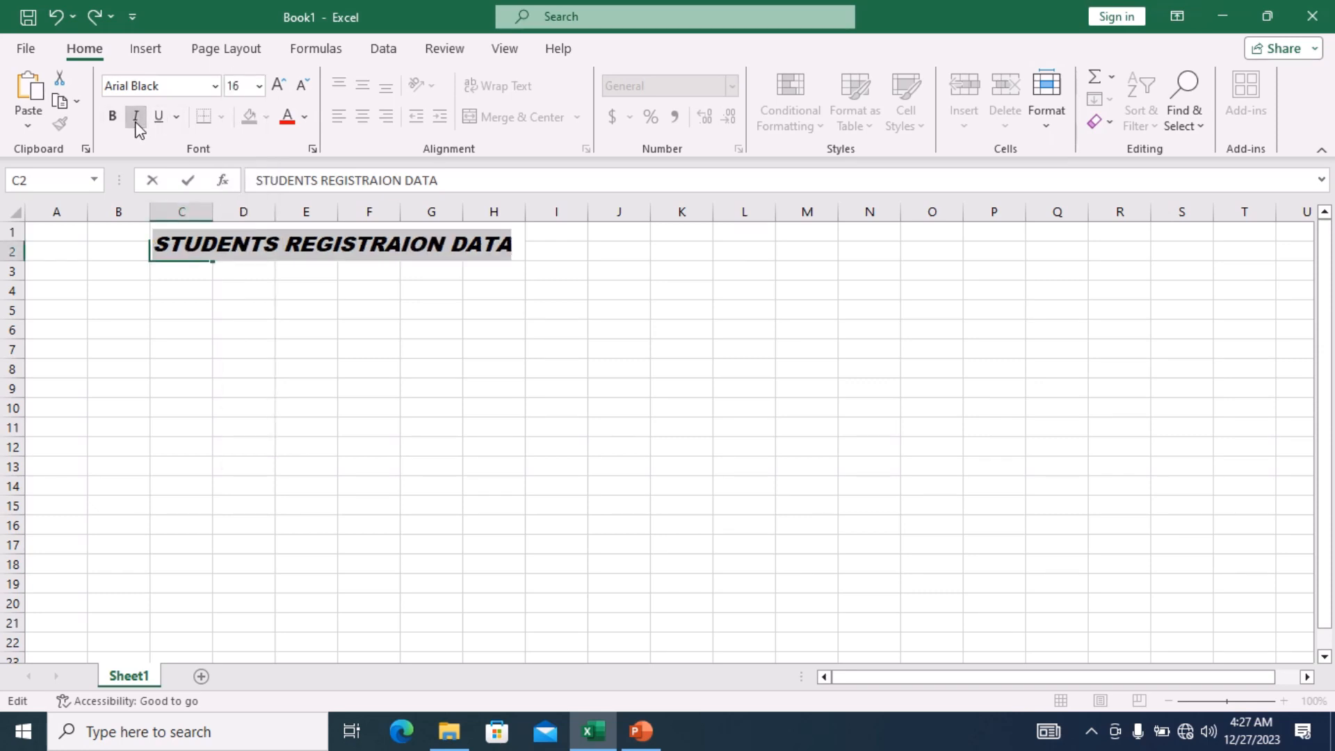
pyautogui.click(137, 125)
pyautogui.click(153, 121)
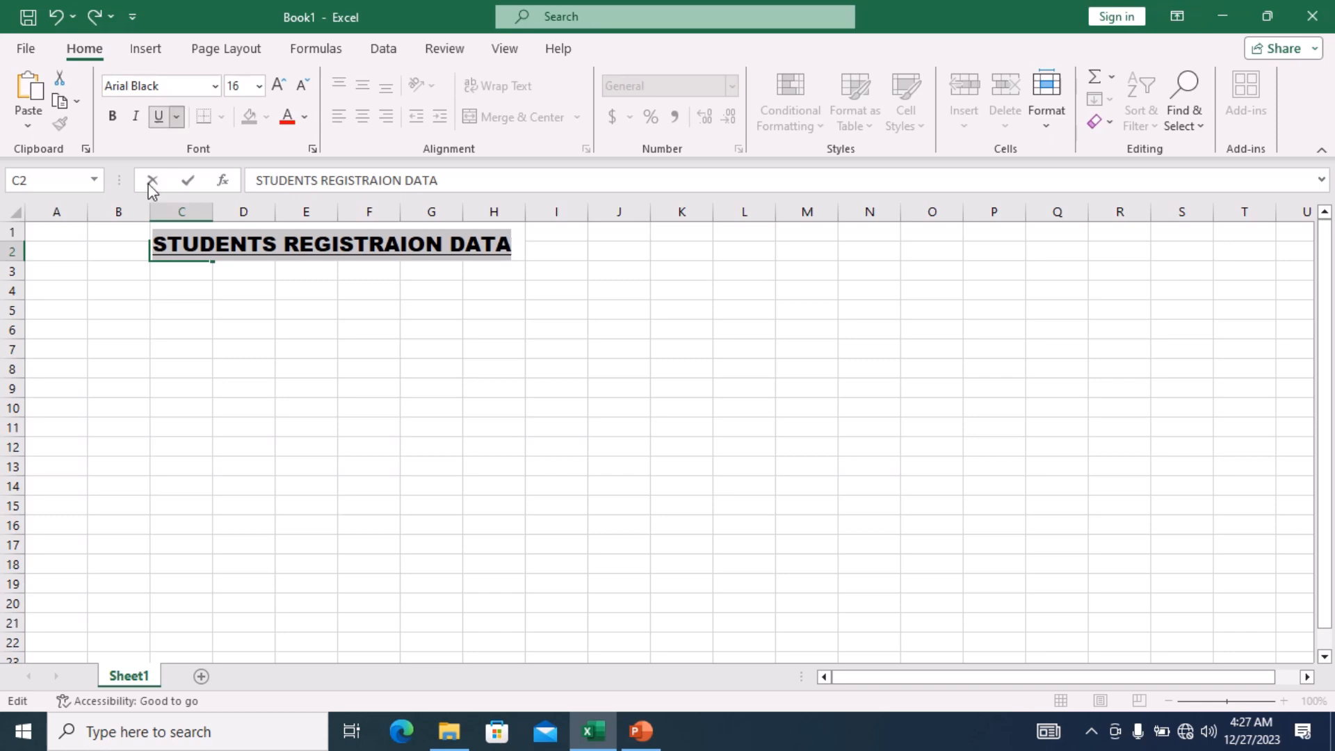
pyautogui.click(112, 278)
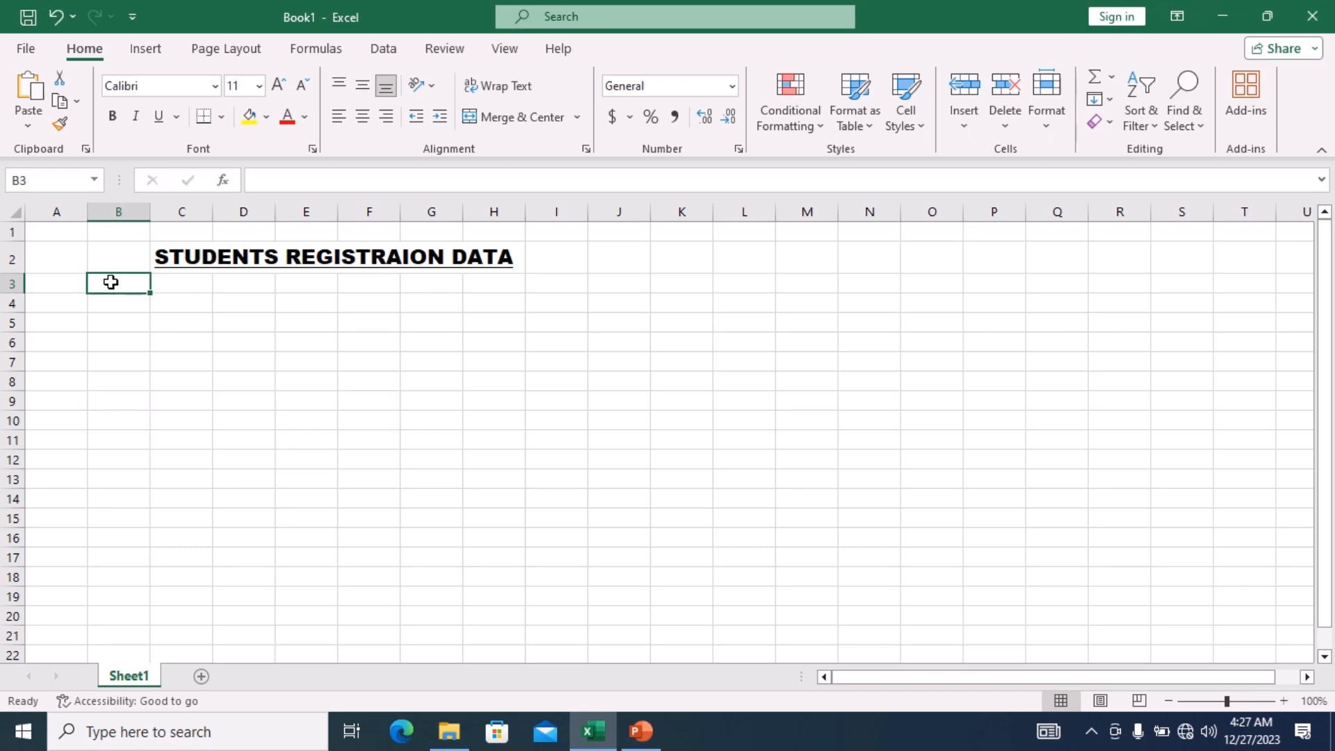
# Enter headers S/N, STUDENT NAME, EMAIL, REG NO. and DEPARTMENT across A3–E3.
pyautogui.click(66, 284)
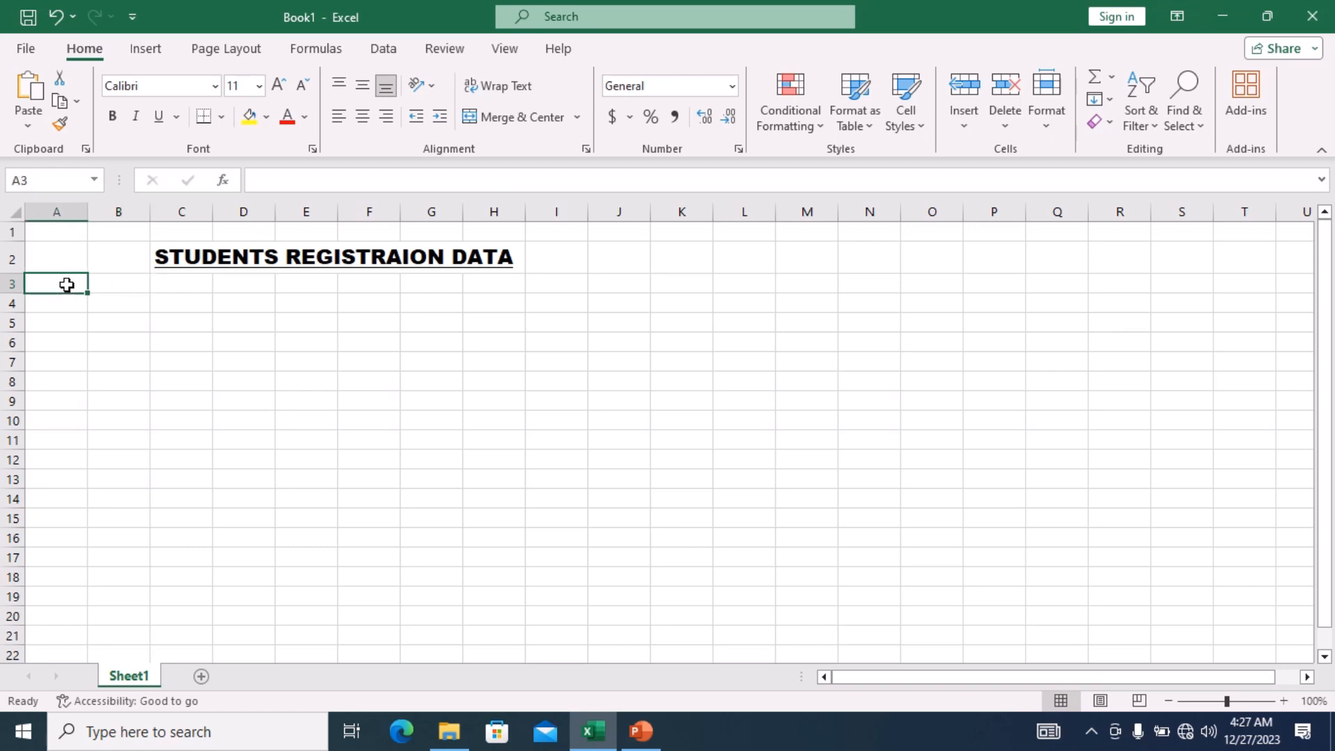
pyautogui.write('S')
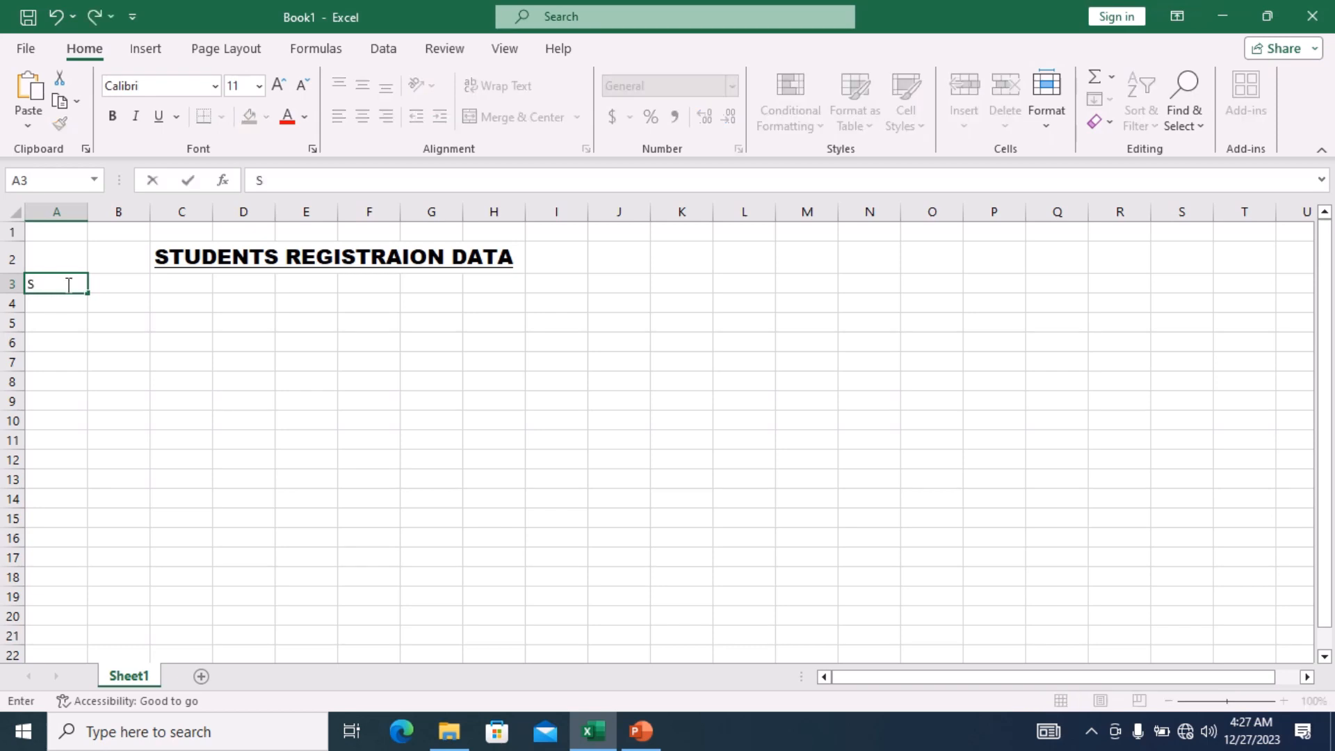
pyautogui.write('/N')
pyautogui.press('Tab')
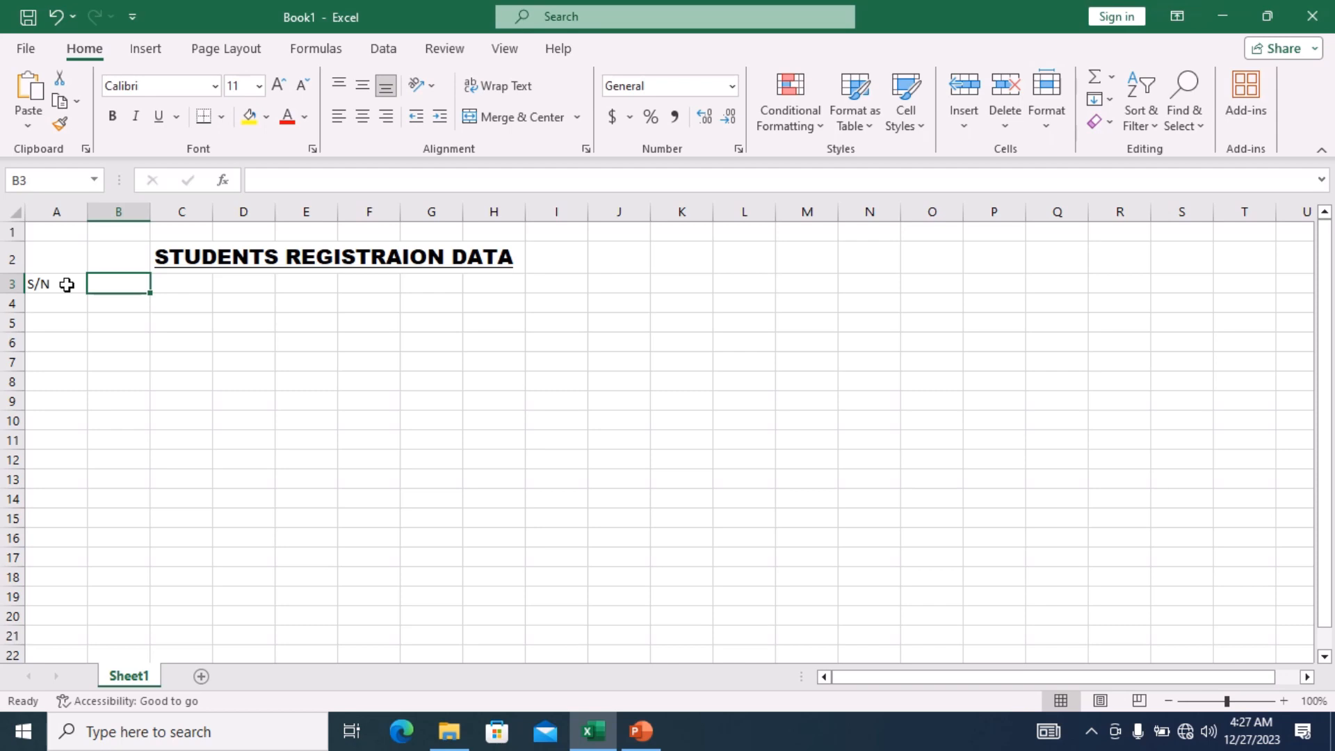
pyautogui.write('ST')
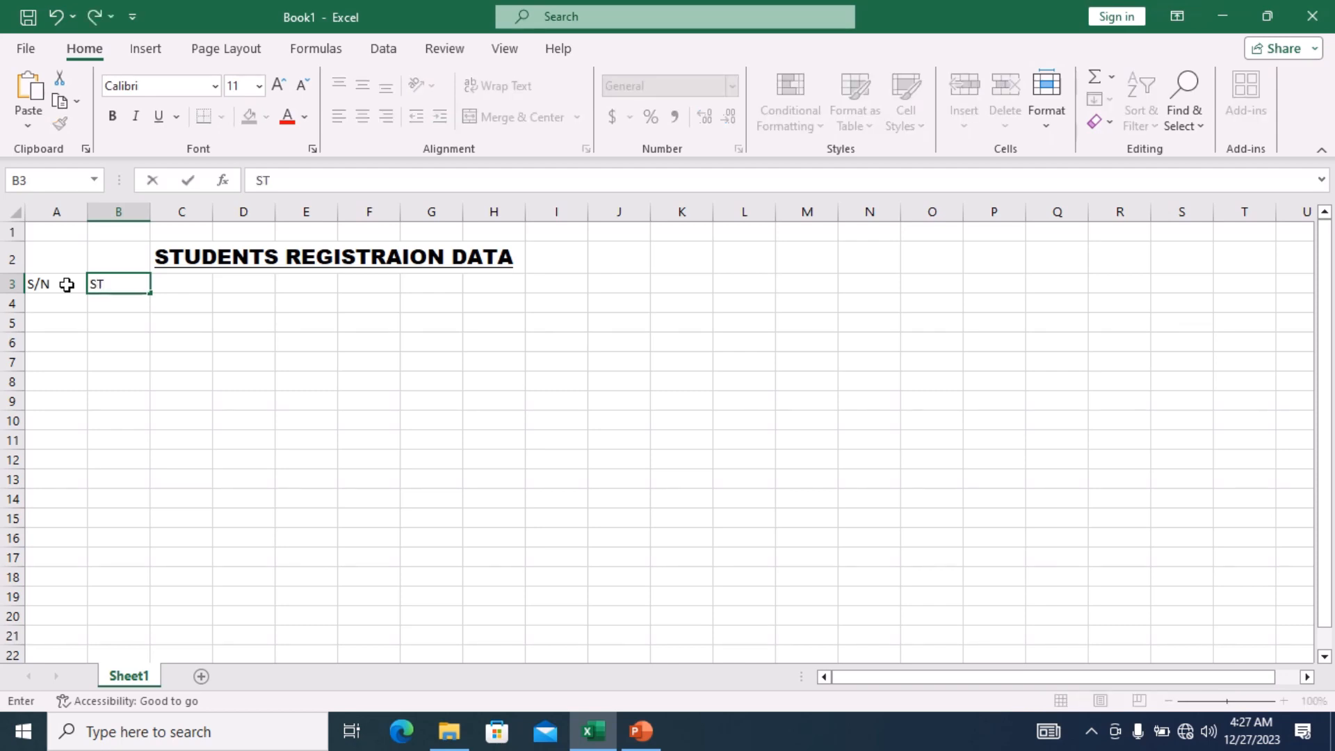
pyautogui.write('UDENT NAME')
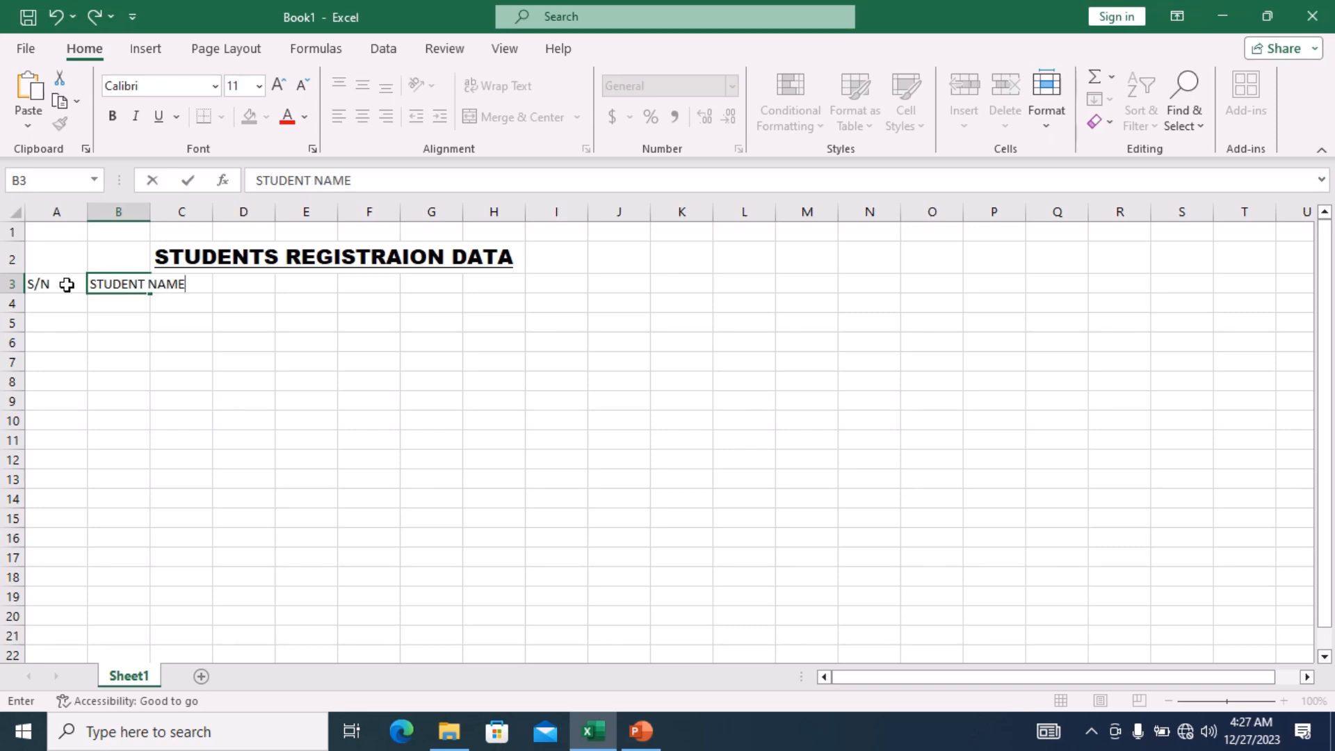
pyautogui.press('Tab')
pyautogui.write('EMAIL')
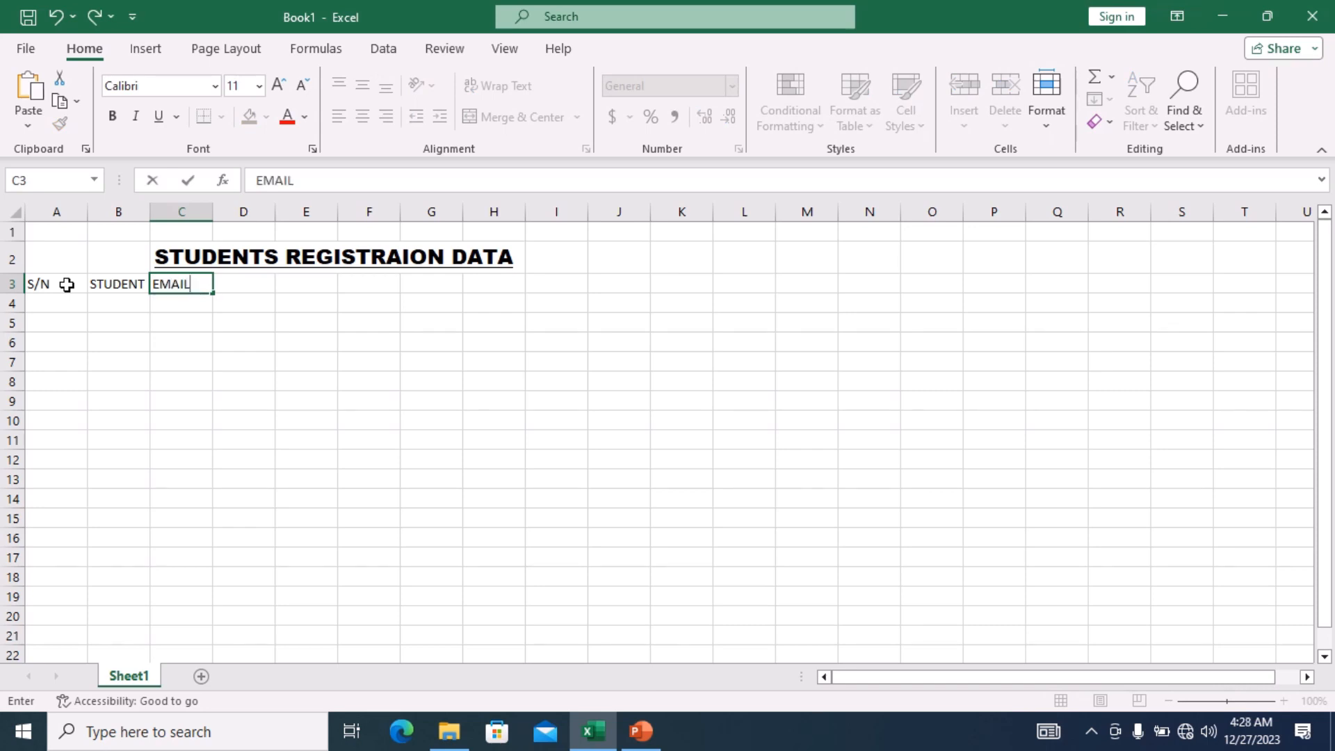
pyautogui.press('Tab')
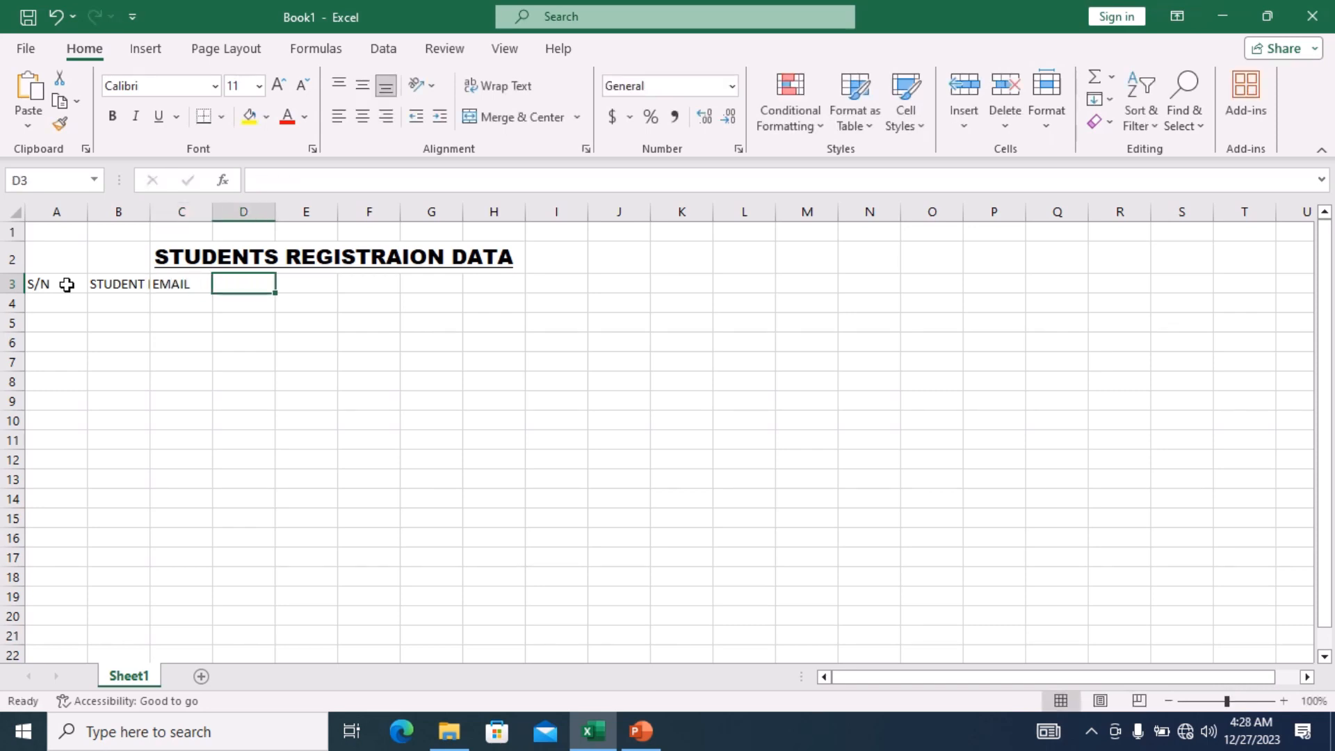
pyautogui.write('REG')
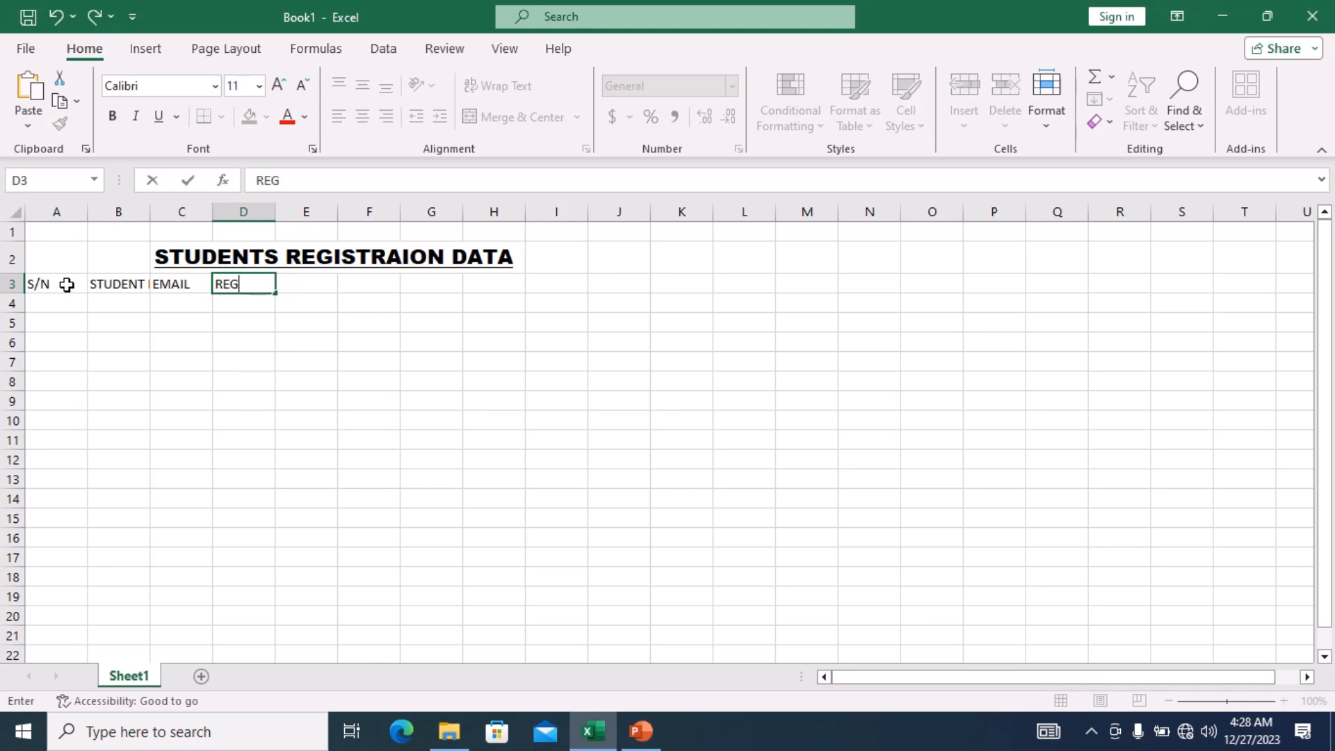
pyautogui.write(' NO.')
pyautogui.press('Tab')
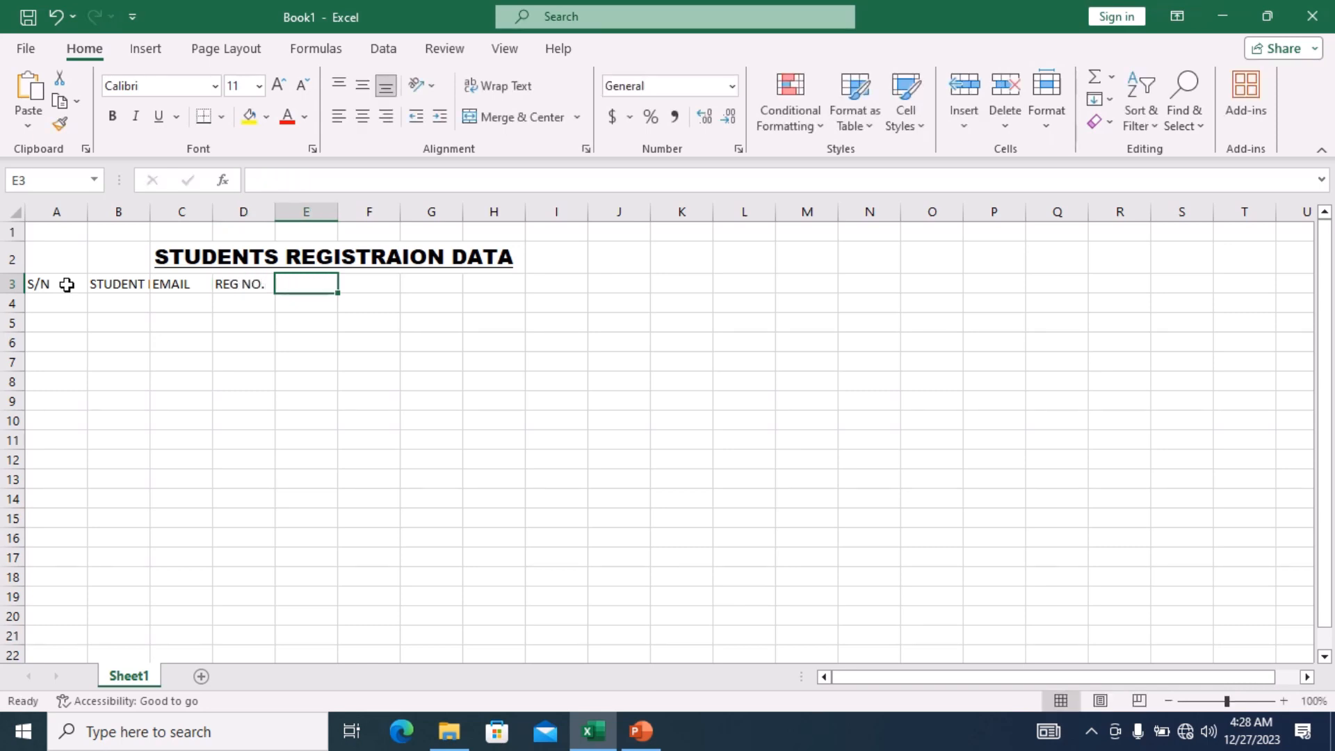
pyautogui.write('DE')
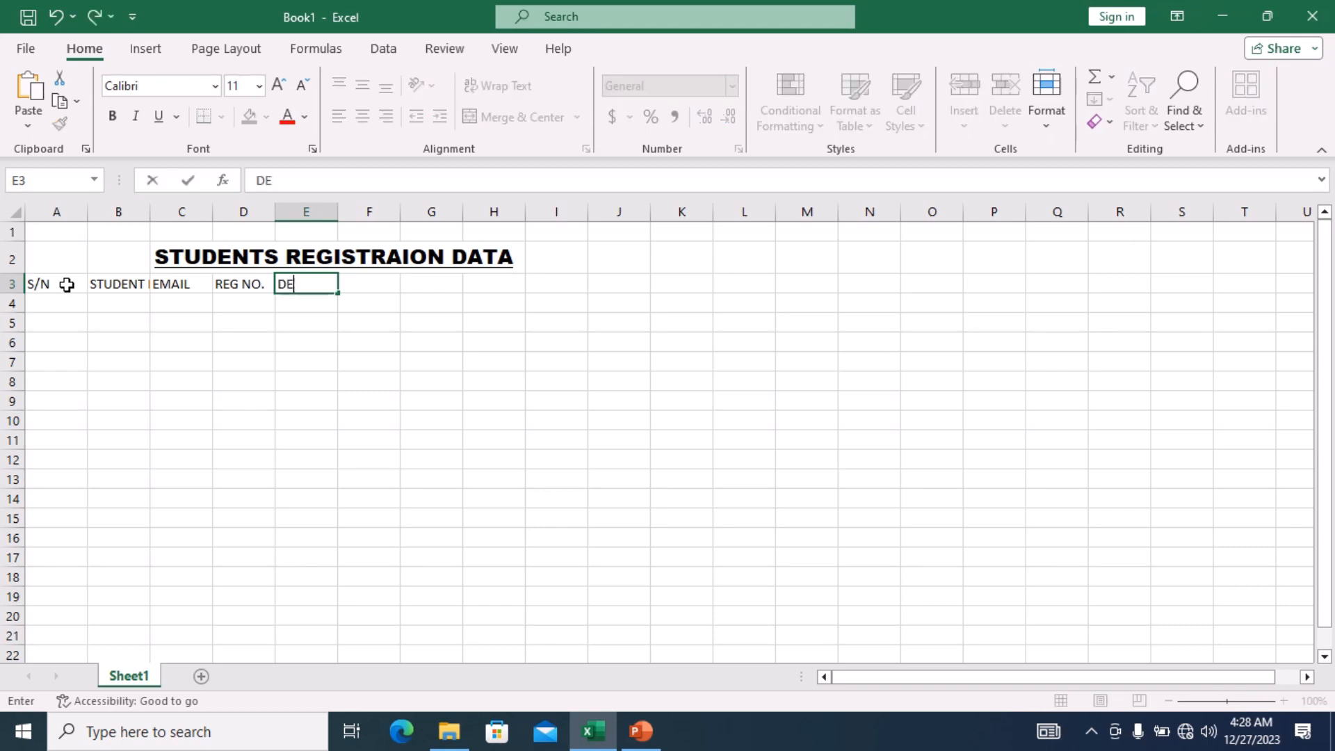
pyautogui.write('PARTMENT')
pyautogui.press('Tab')
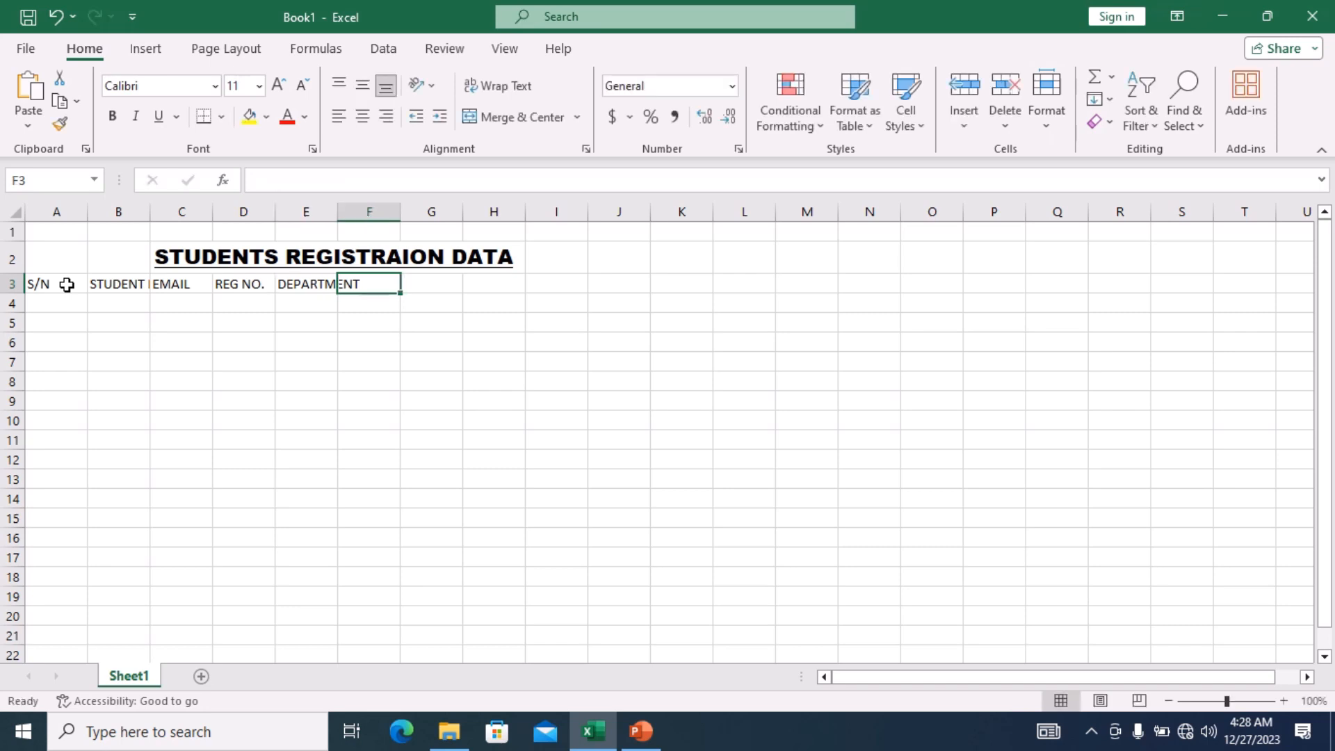
# Add headers COURSE, PHONE, LEVEL and ADDRESS in F3–I3, fixing the ADDRESS typo.
pyautogui.write('COUR')
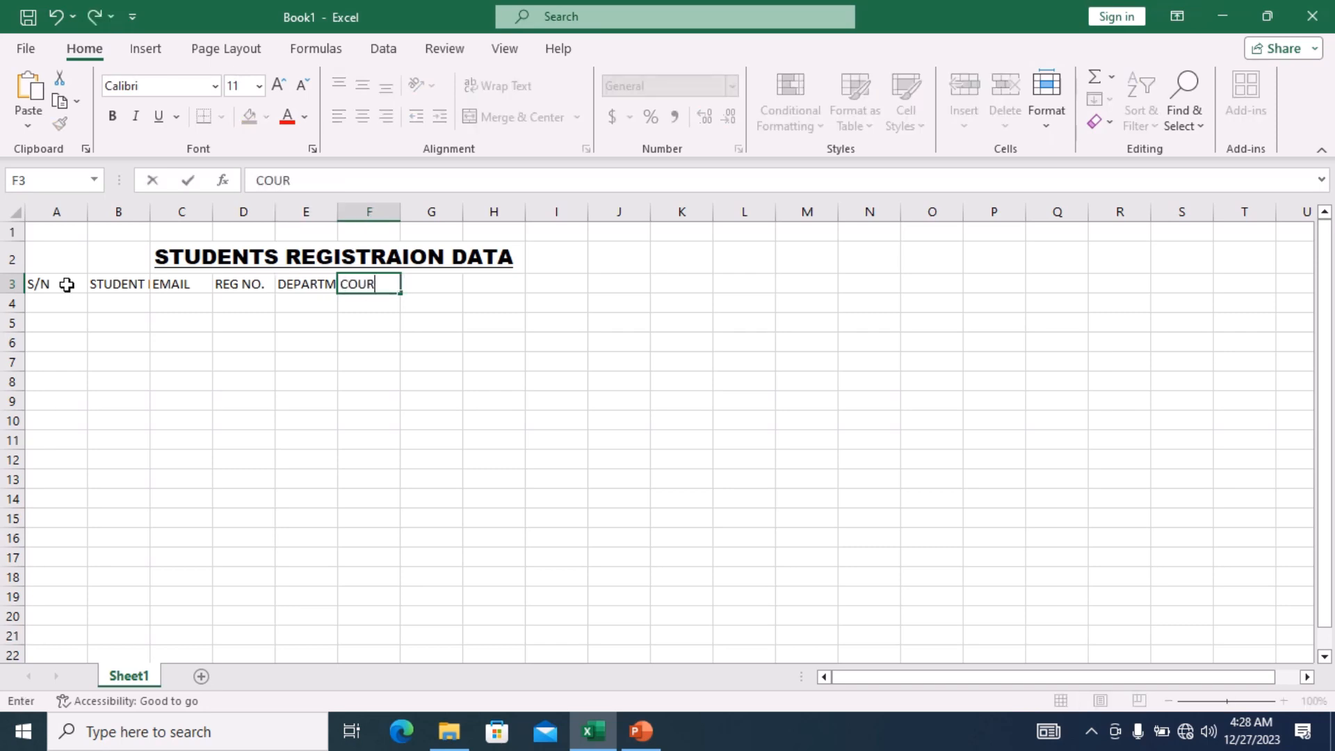
pyautogui.write('SE')
pyautogui.press('Tab')
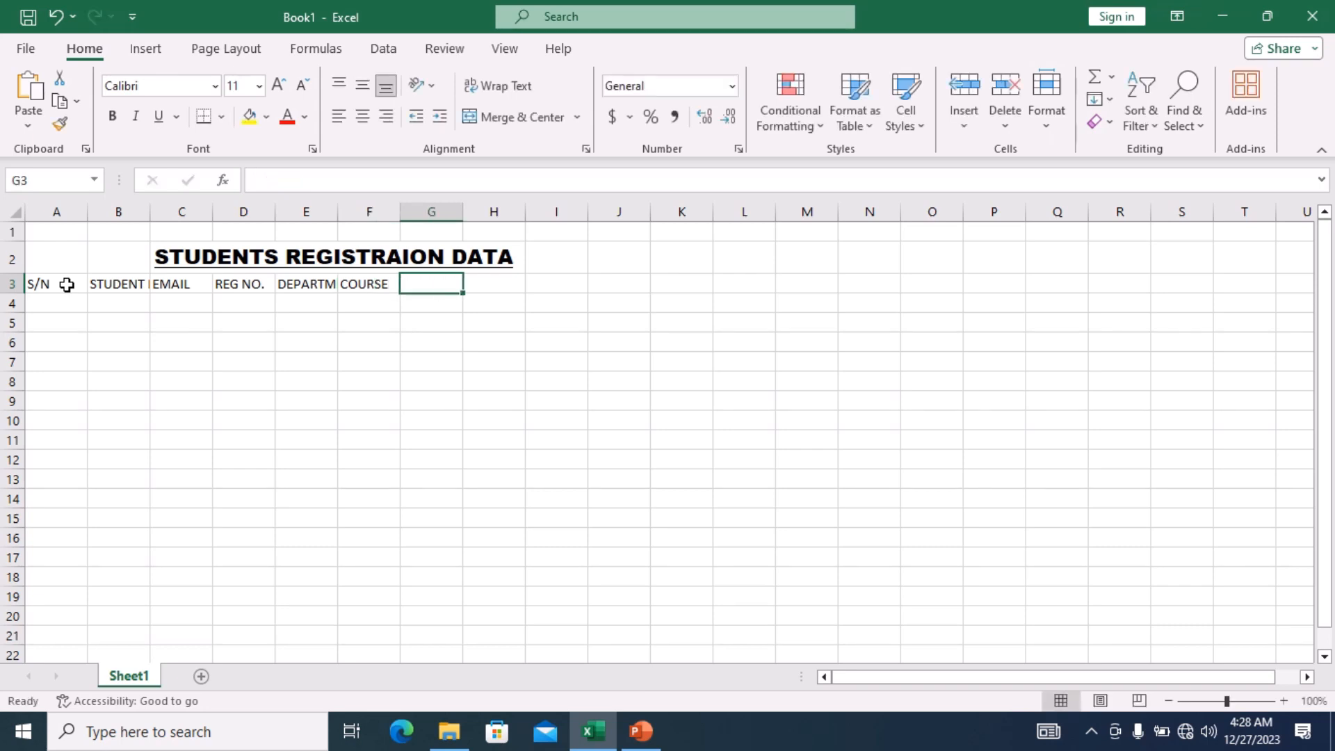
pyautogui.write('PHONE')
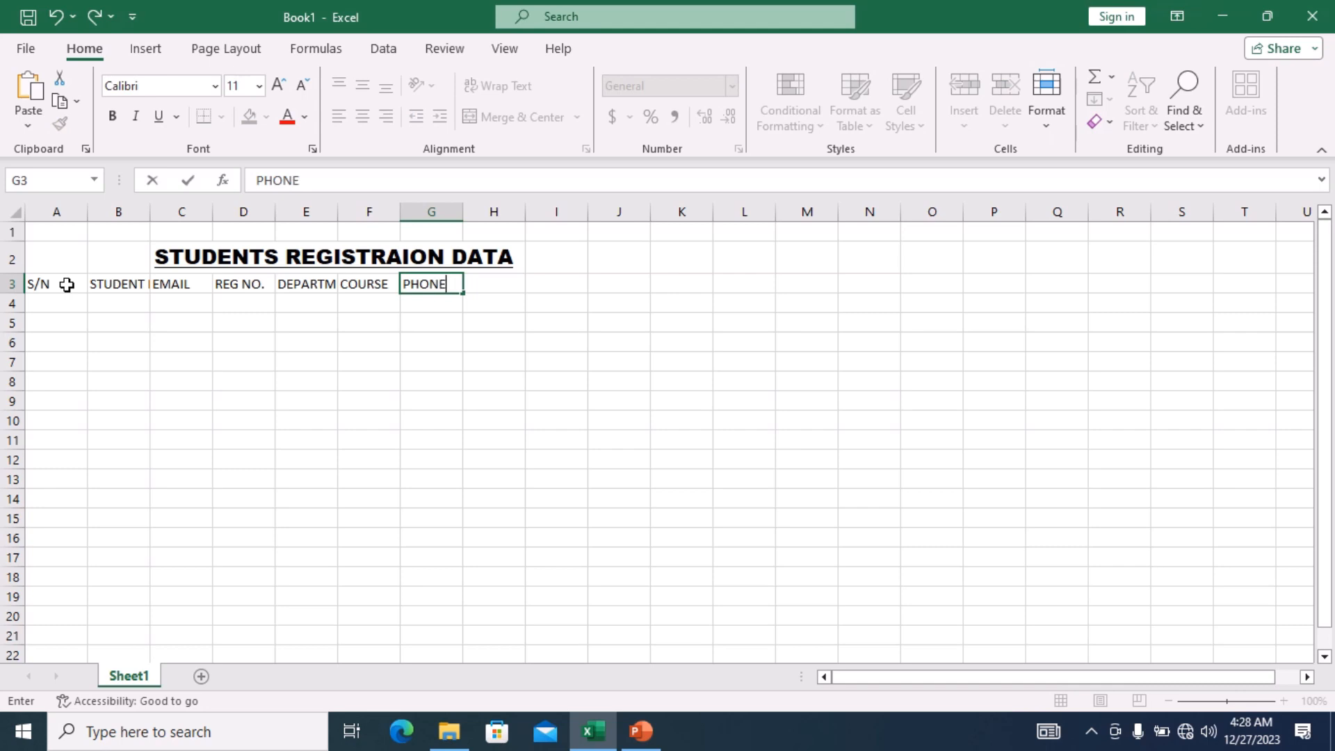
pyautogui.press('Tab')
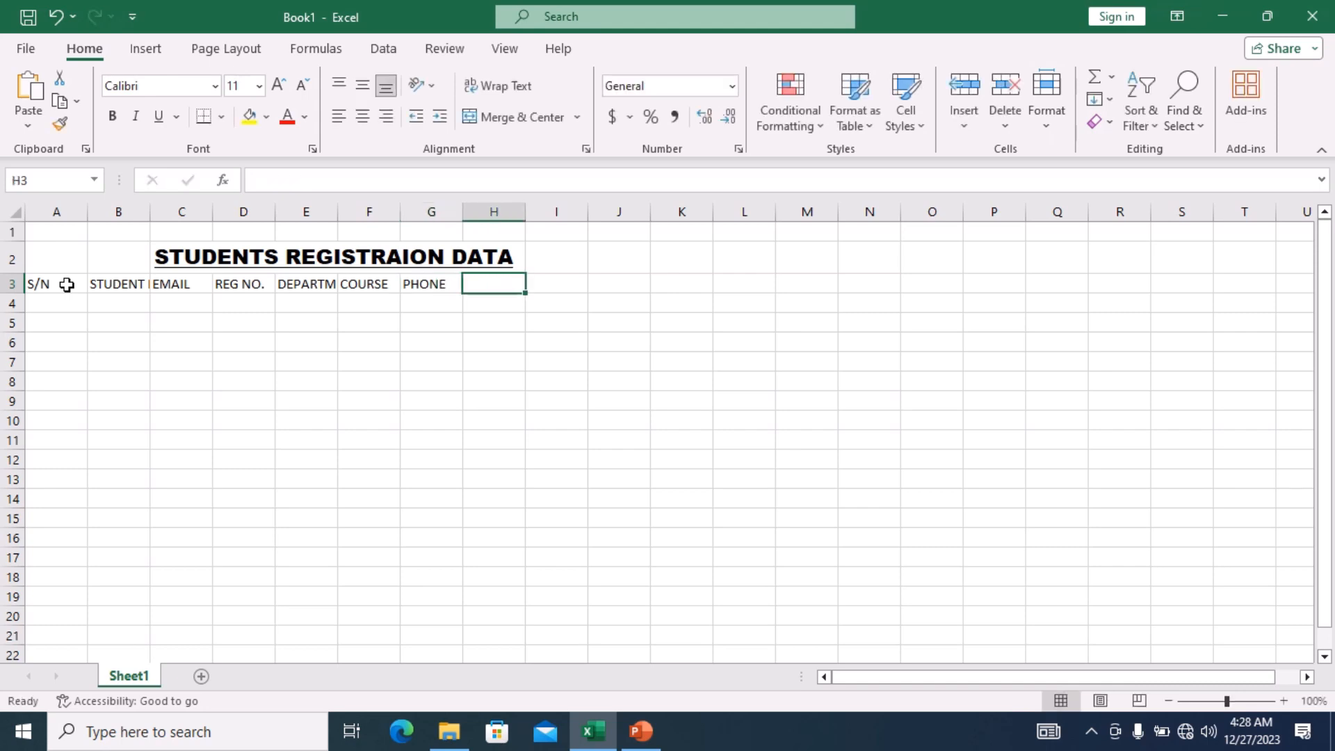
pyautogui.write('L')
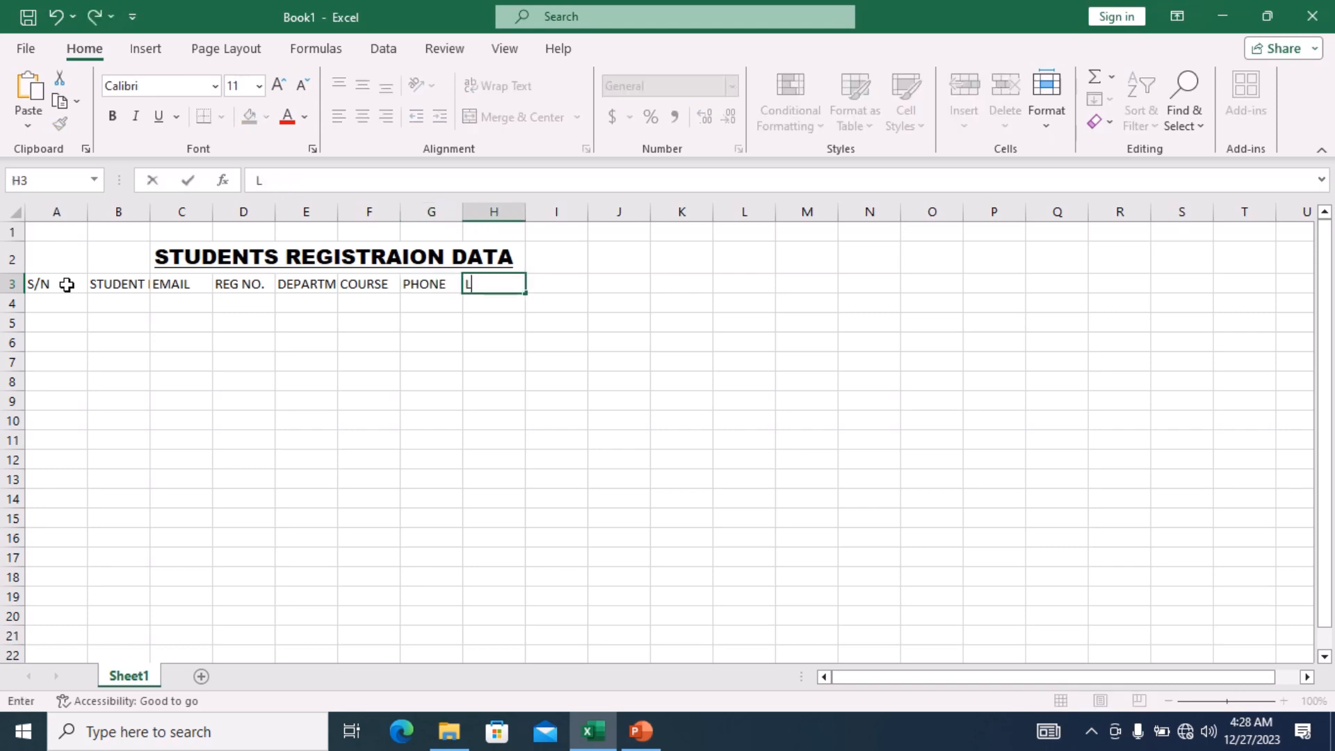
pyautogui.write('EVEL')
pyautogui.press('Tab')
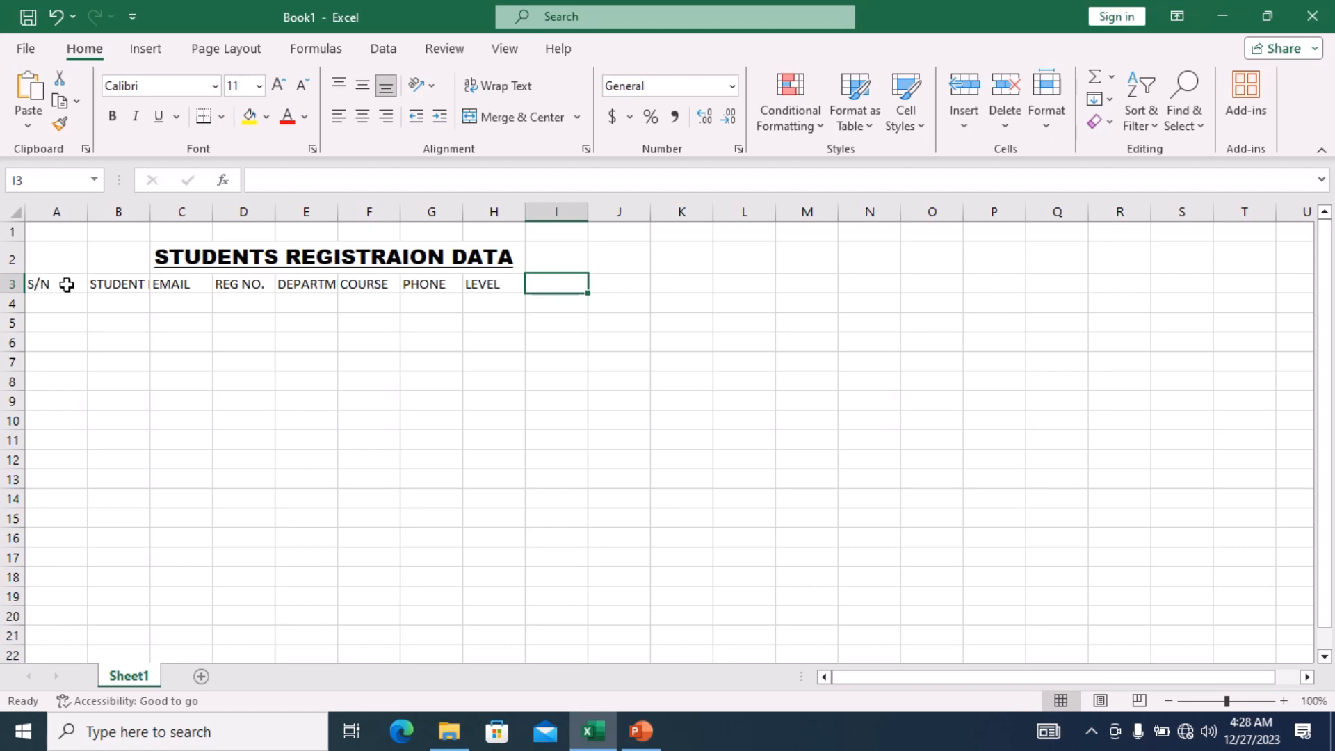
pyautogui.write('ADR')
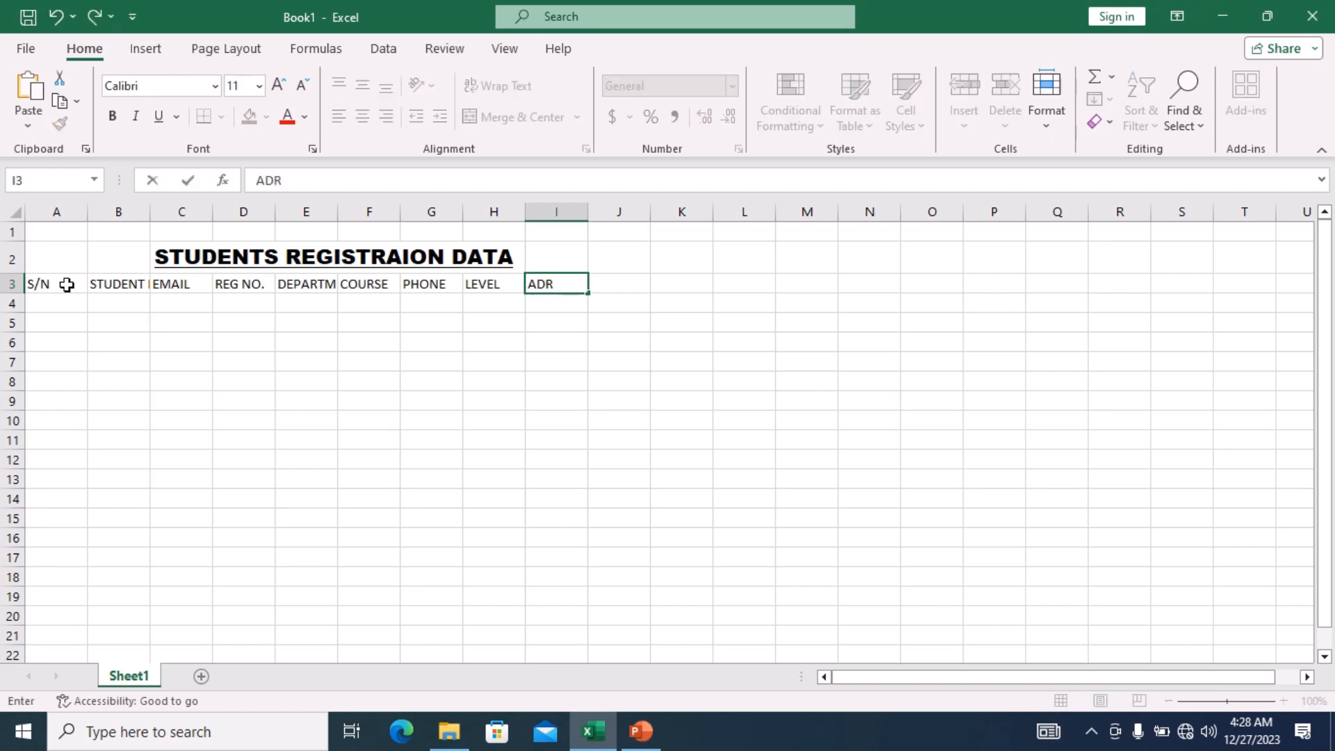
pyautogui.press('BackSpace')
pyautogui.write('DRESS')
pyautogui.click(69, 287)
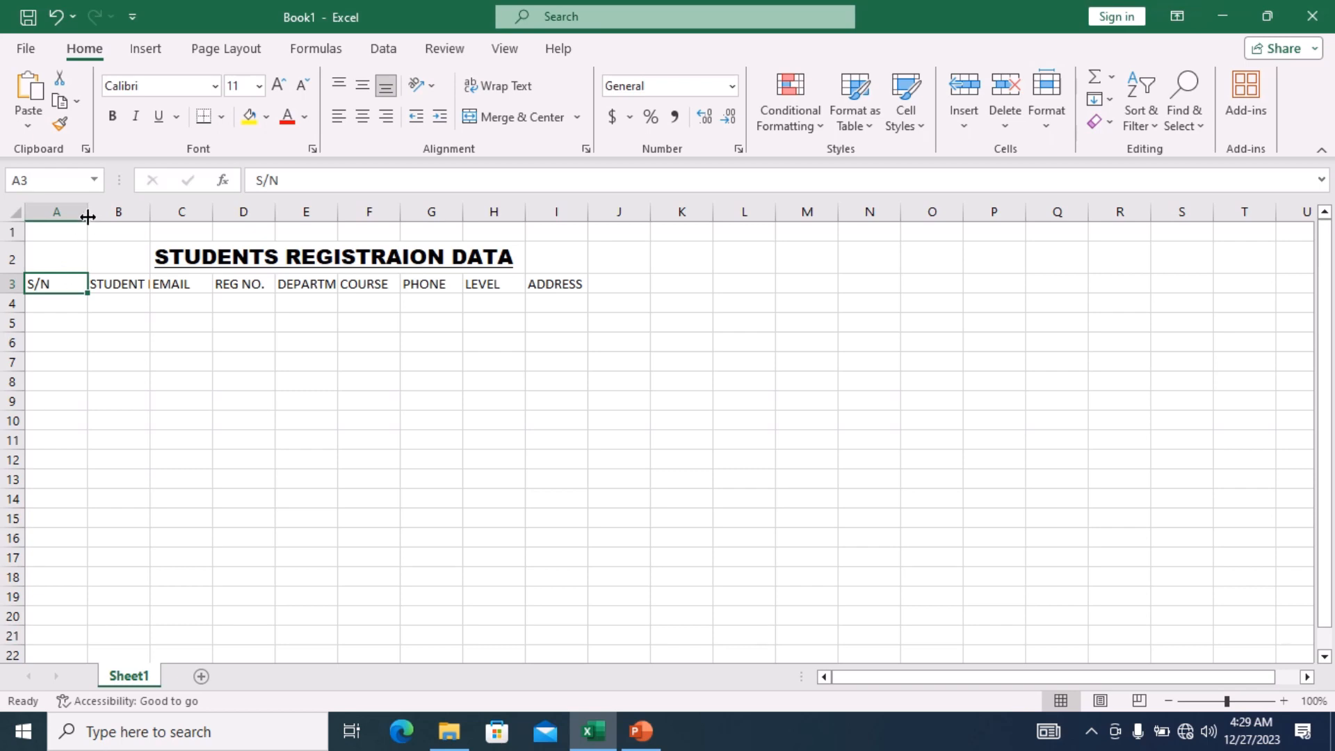
# Narrow column A to fit S/N and widen column B for STUDENT NAME.
pyautogui.moveTo(87, 217); pyautogui.dragTo(82, 219)
pyautogui.moveTo(69, 221); pyautogui.dragTo(56, 229)
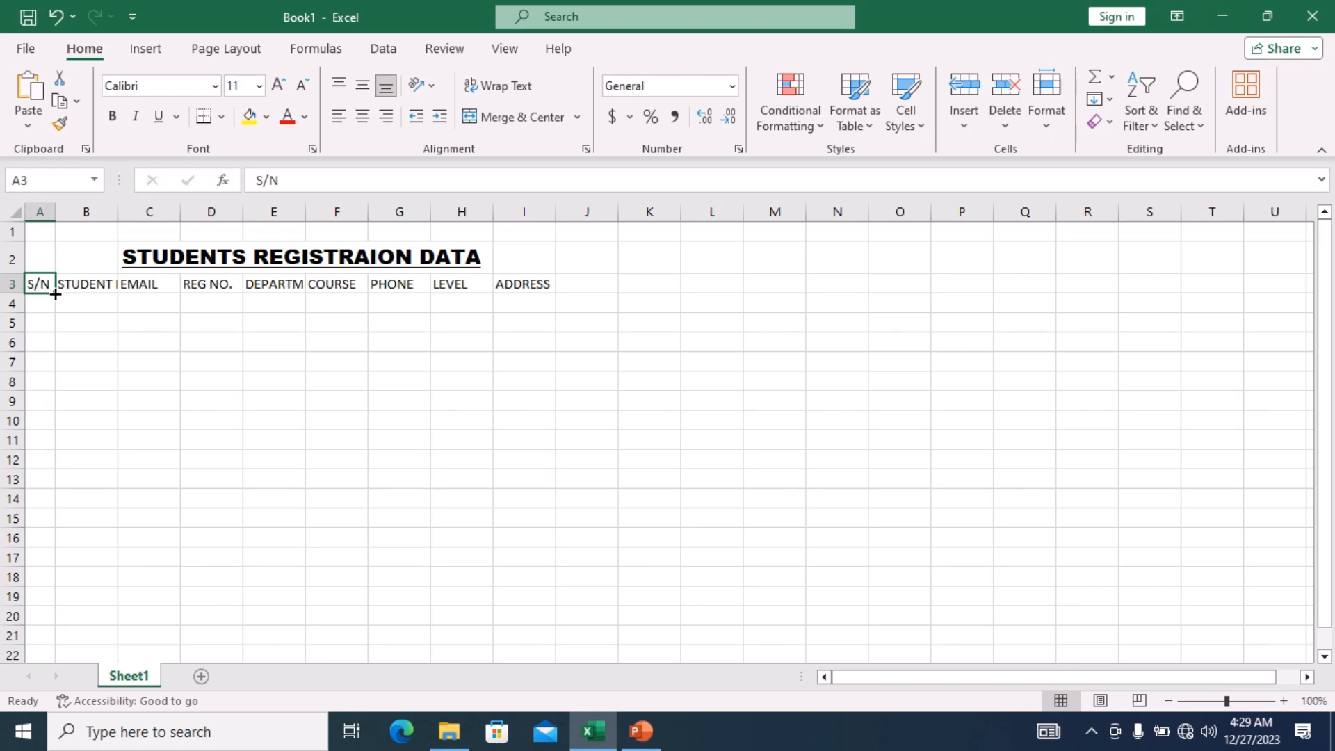
pyautogui.moveTo(56, 293); pyautogui.dragTo(66, 292)
pyautogui.click(89, 283)
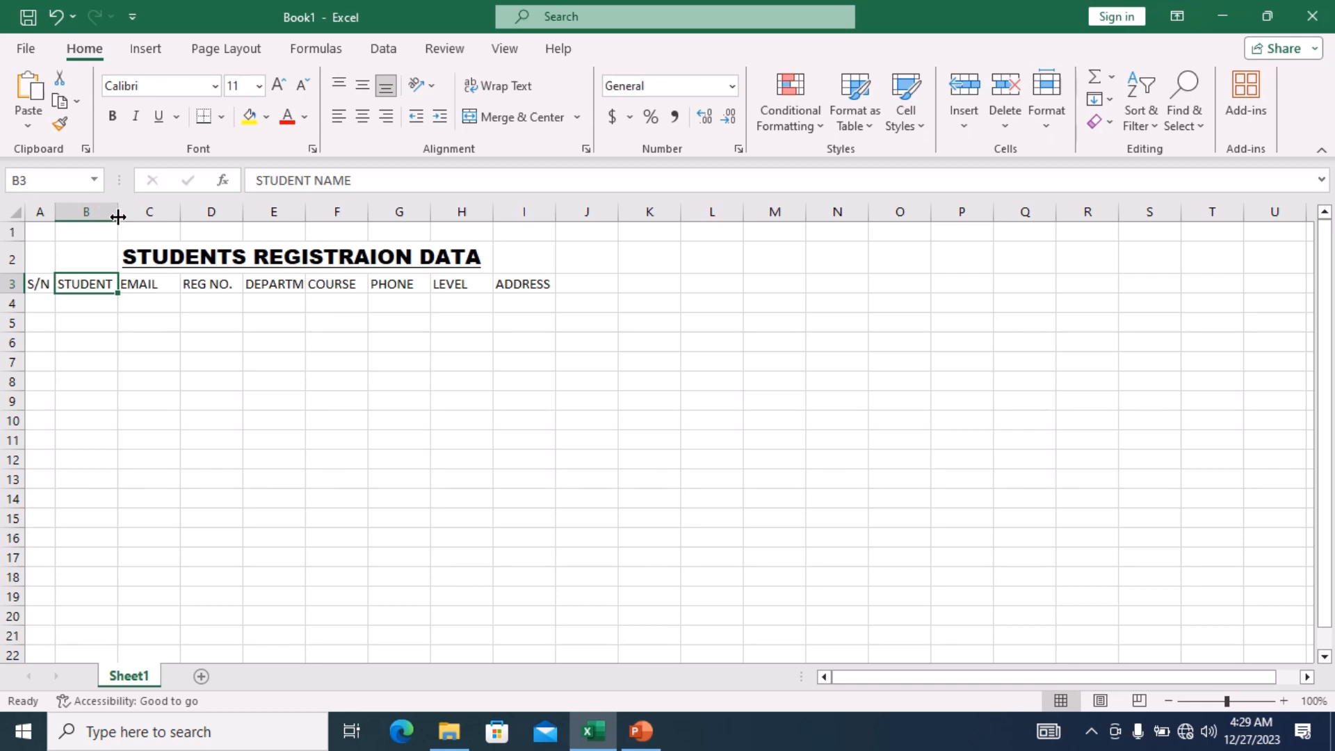
pyautogui.moveTo(118, 217); pyautogui.dragTo(237, 219)
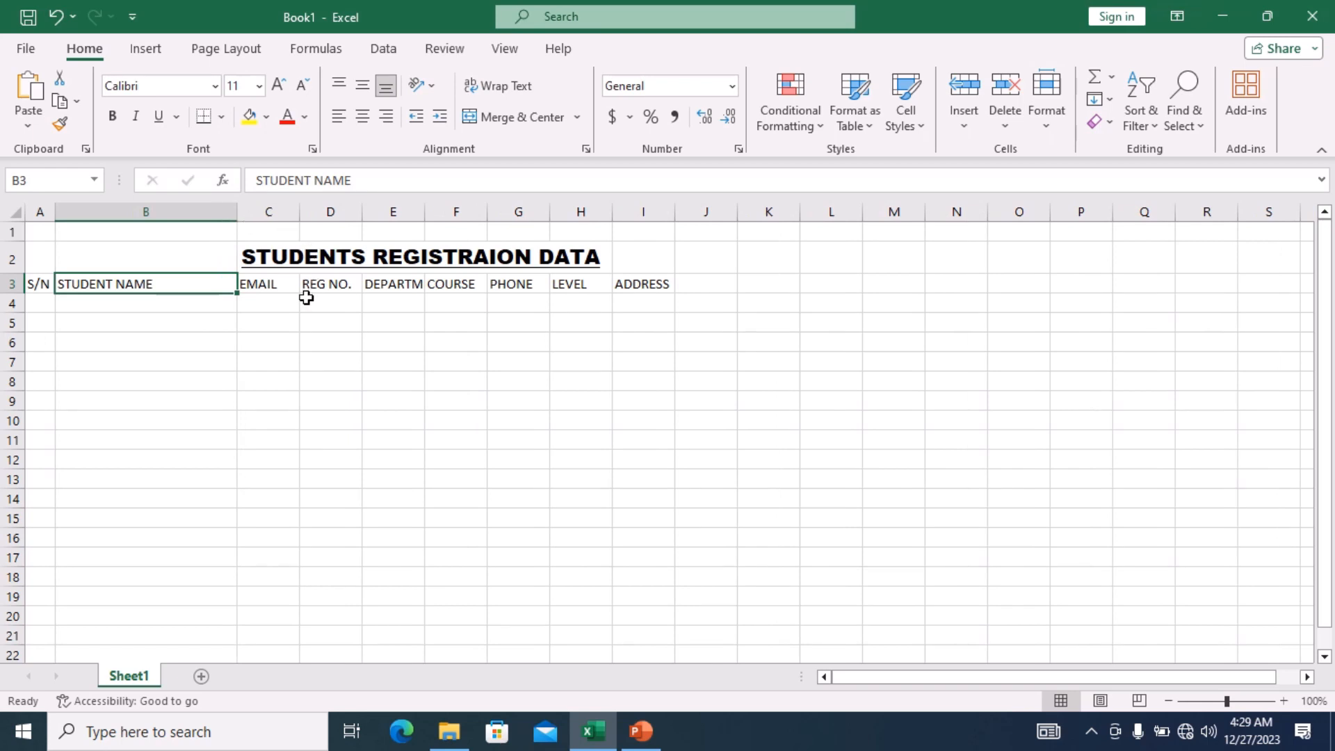
# Widen columns C, D and E to fit EMAIL, REG NO. and DEPARTMENT.
pyautogui.click(285, 281)
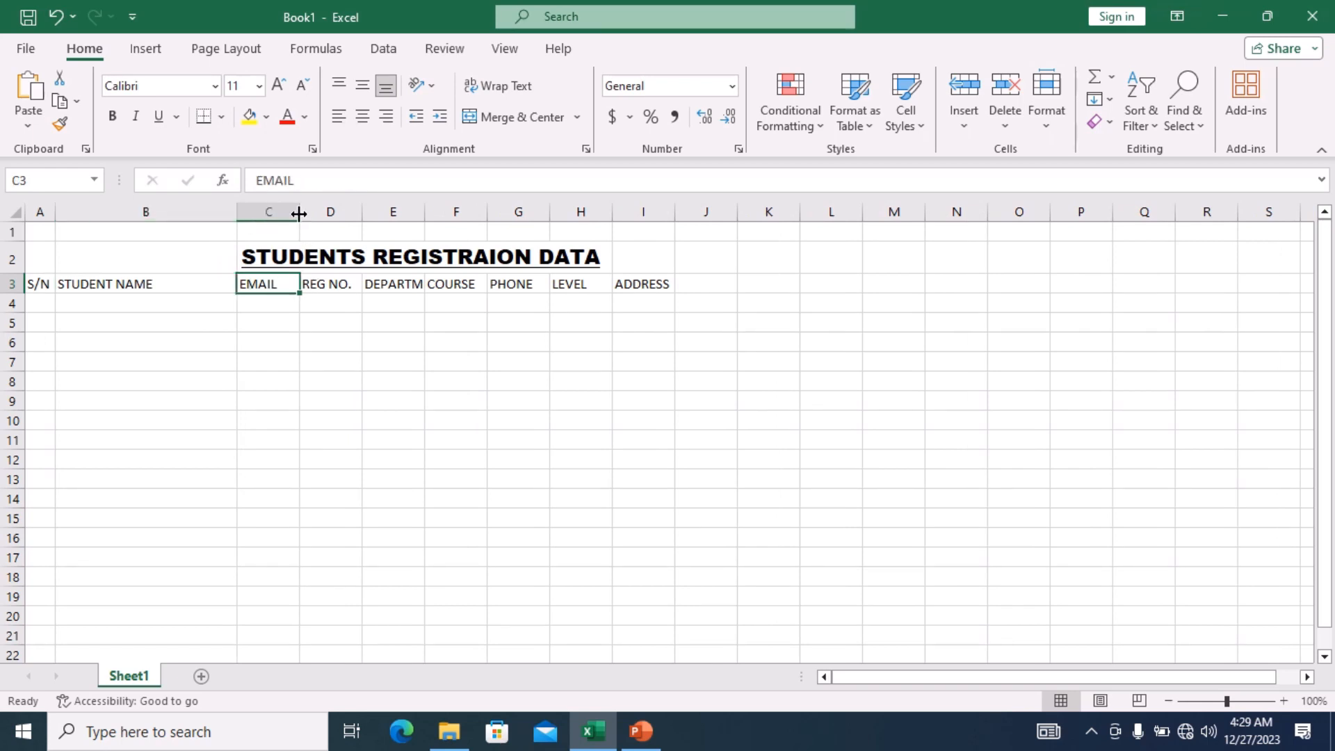
pyautogui.moveTo(300, 212); pyautogui.dragTo(406, 209)
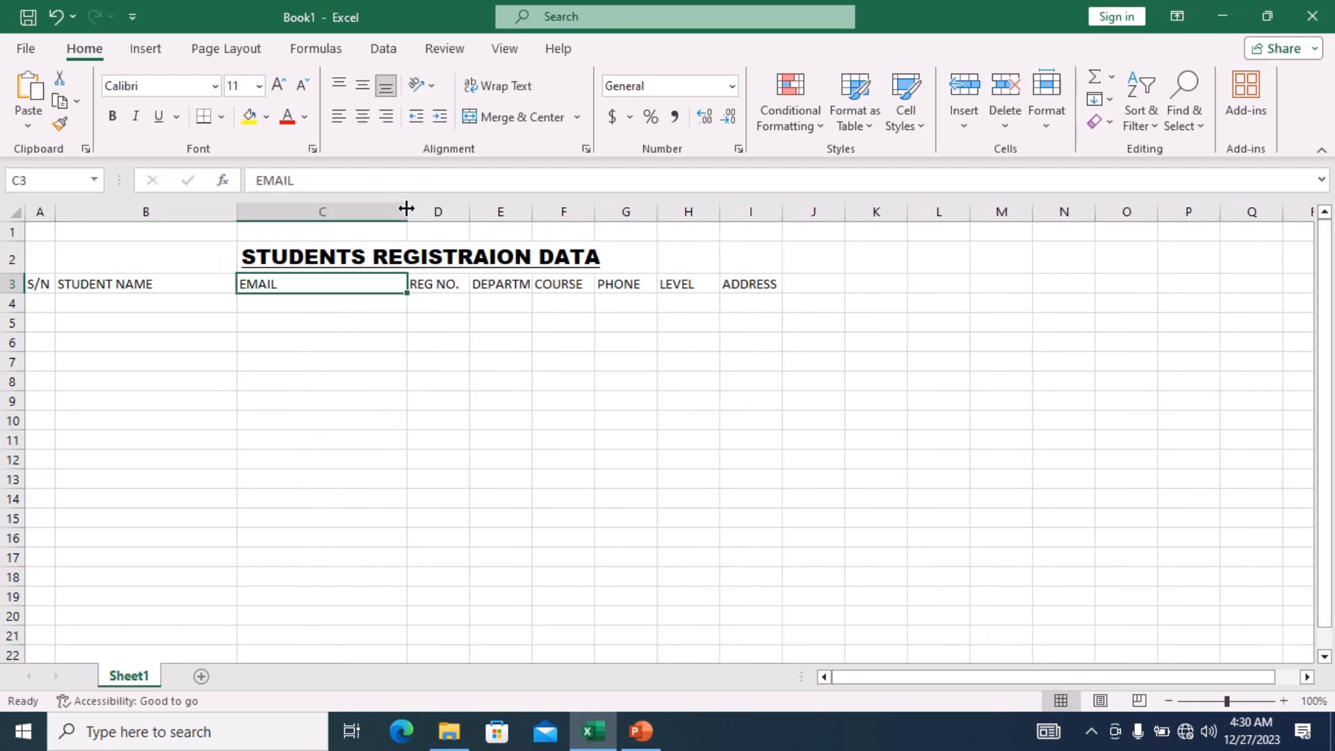
pyautogui.click(441, 282)
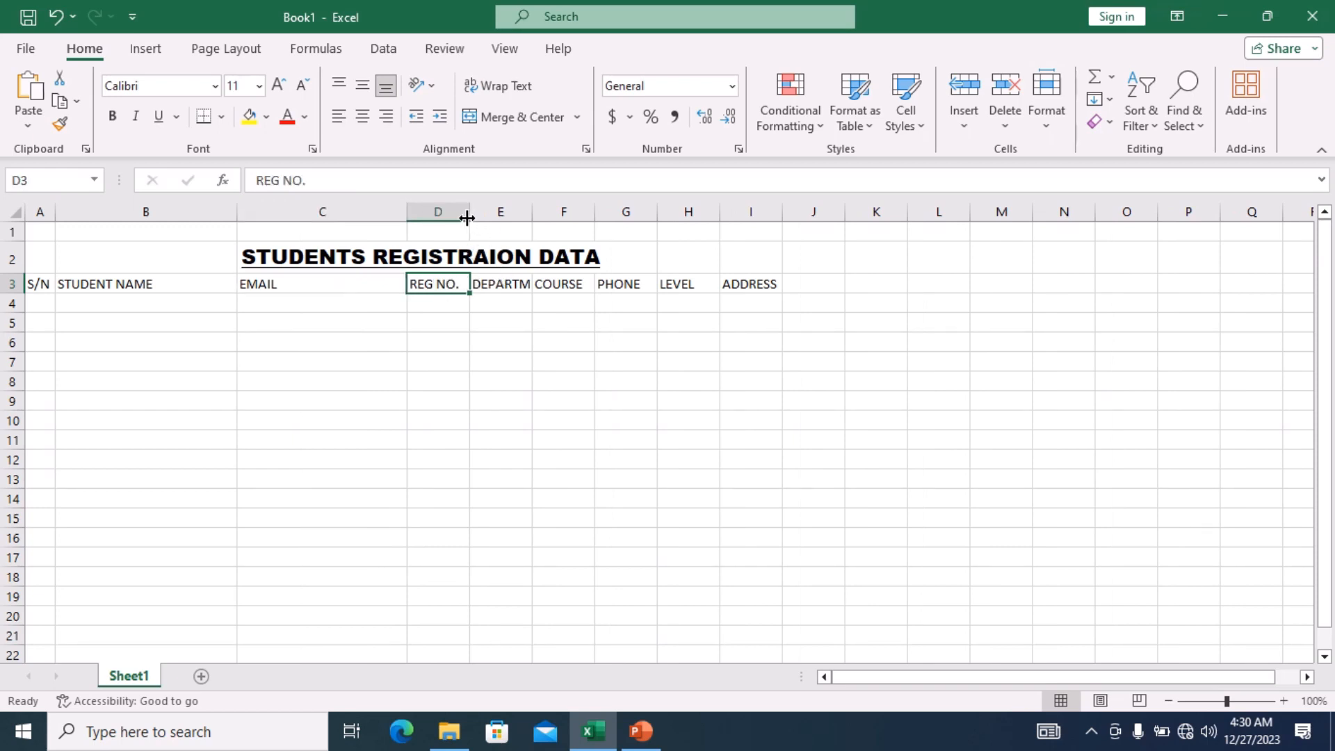
pyautogui.moveTo(470, 211); pyautogui.dragTo(546, 179)
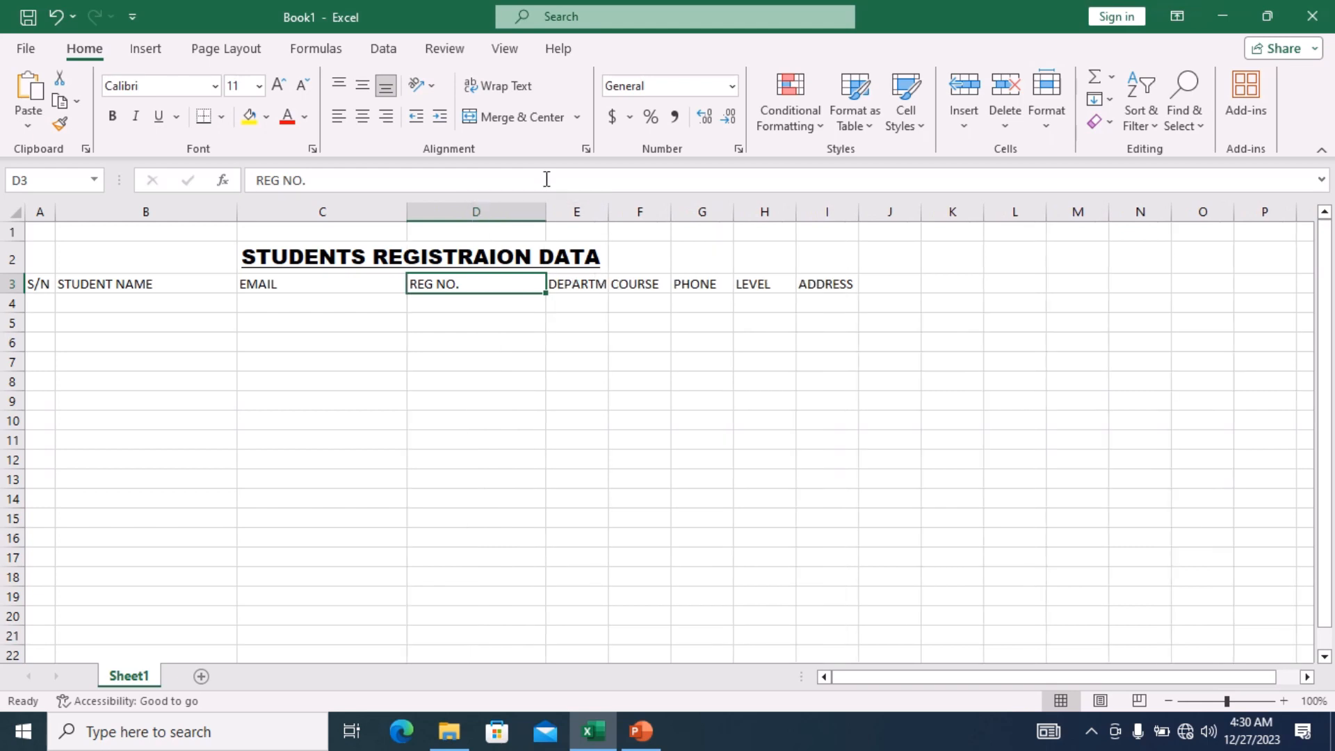
pyautogui.click(583, 285)
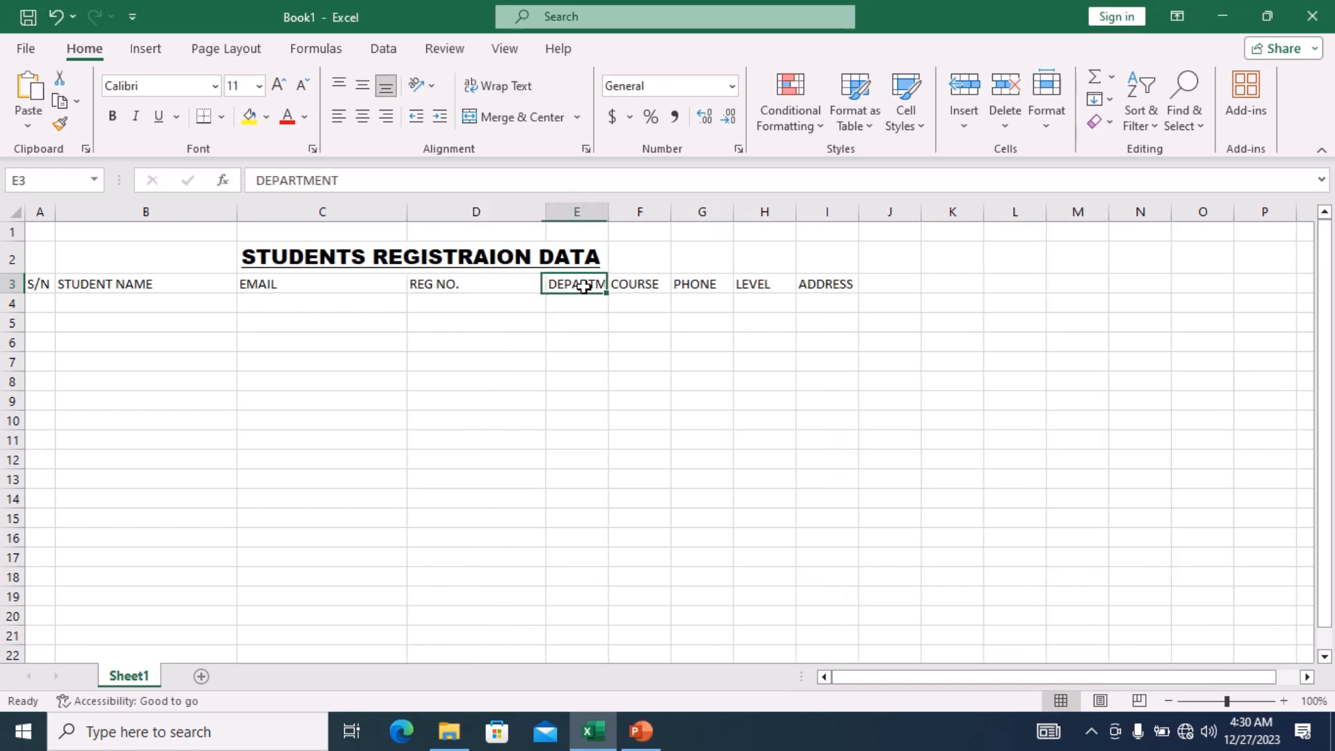
pyautogui.moveTo(609, 209); pyautogui.dragTo(702, 208)
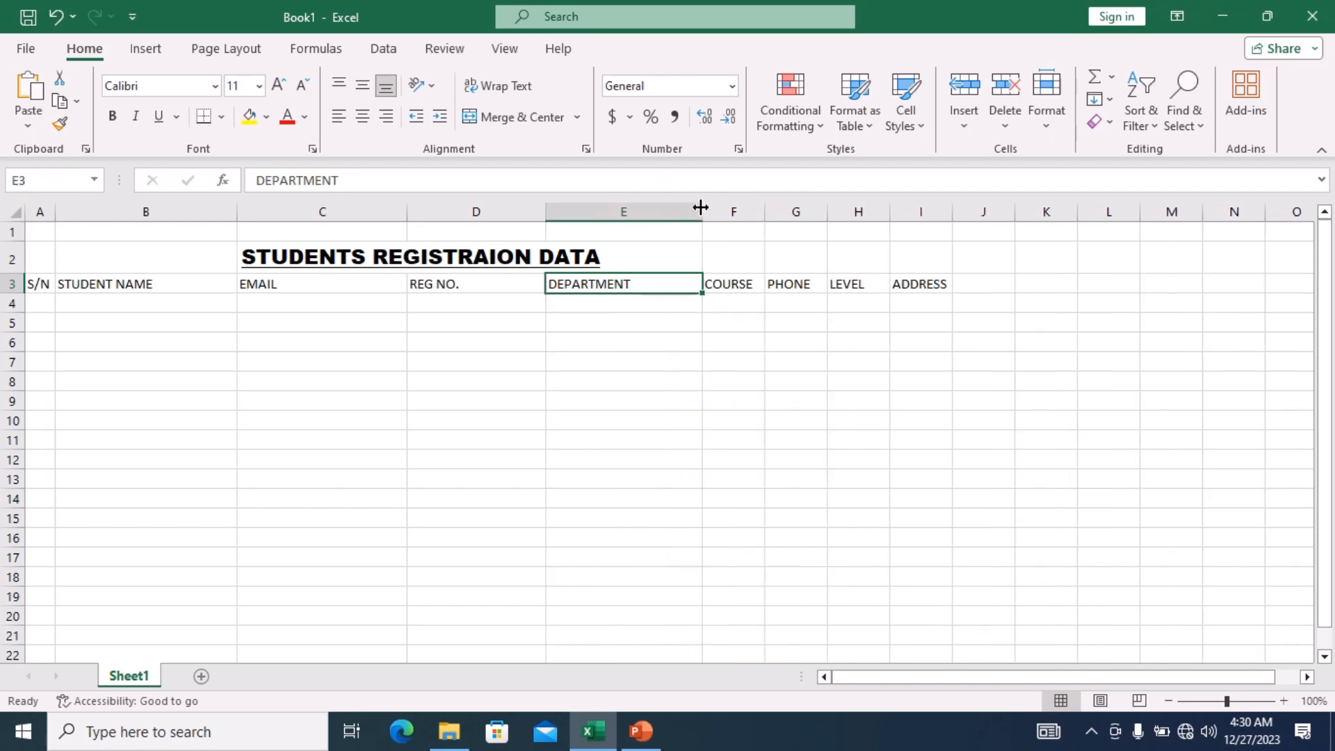
# Widen columns F, G and I to fit COURSE, PHONE and ADDRESS.
pyautogui.click(732, 286)
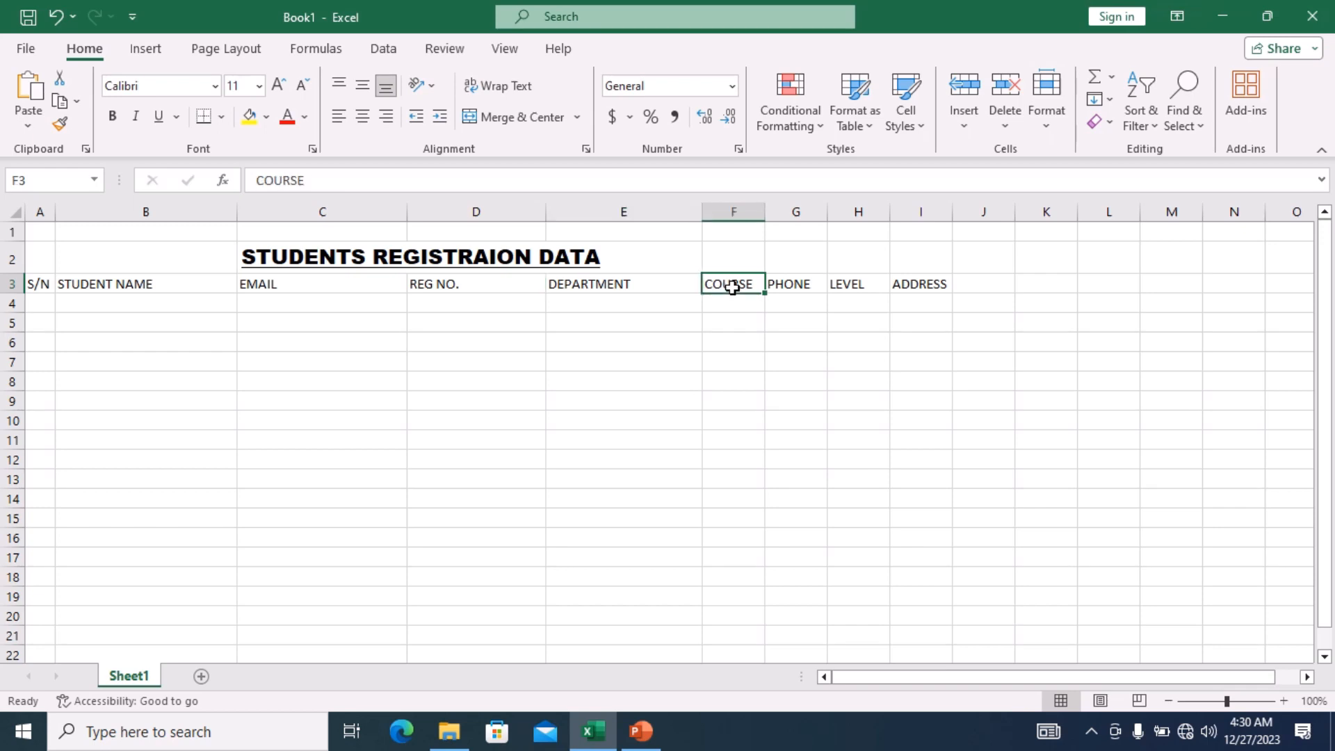
pyautogui.moveTo(765, 212); pyautogui.dragTo(810, 211)
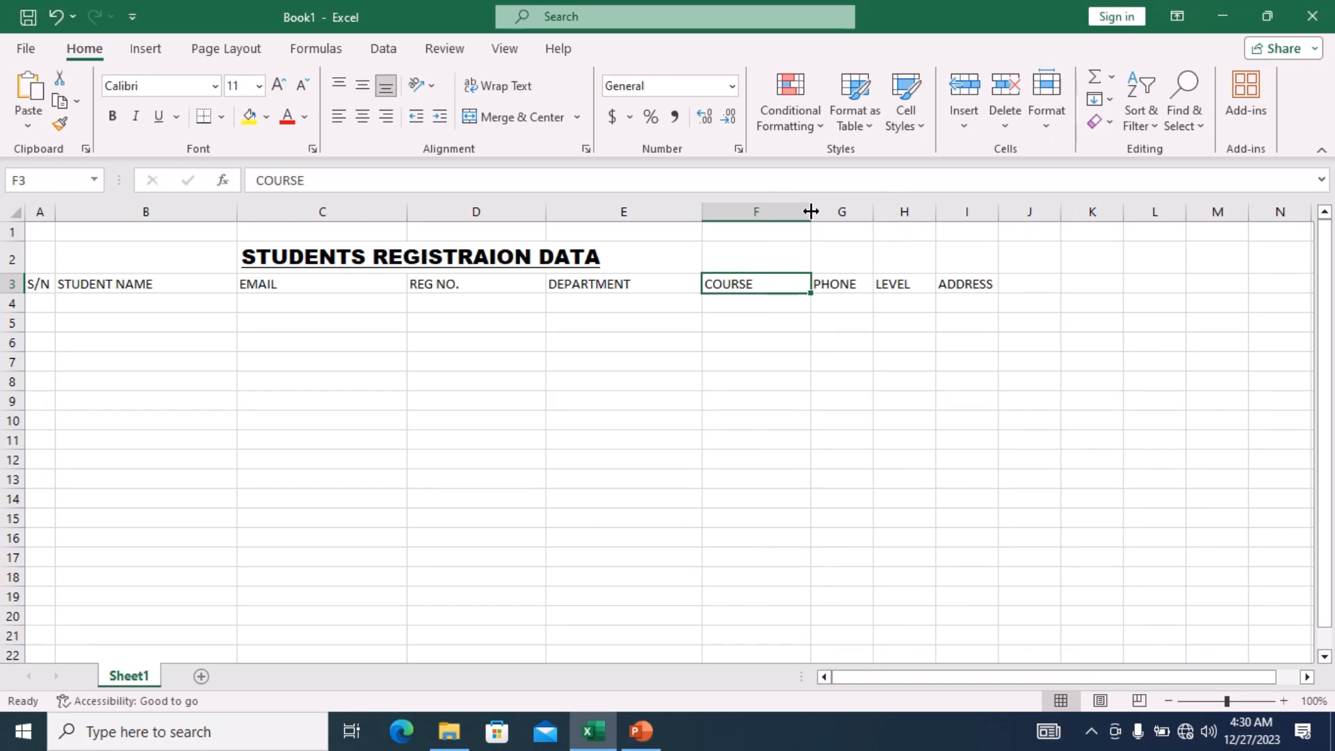
pyautogui.moveTo(811, 211); pyautogui.dragTo(847, 211)
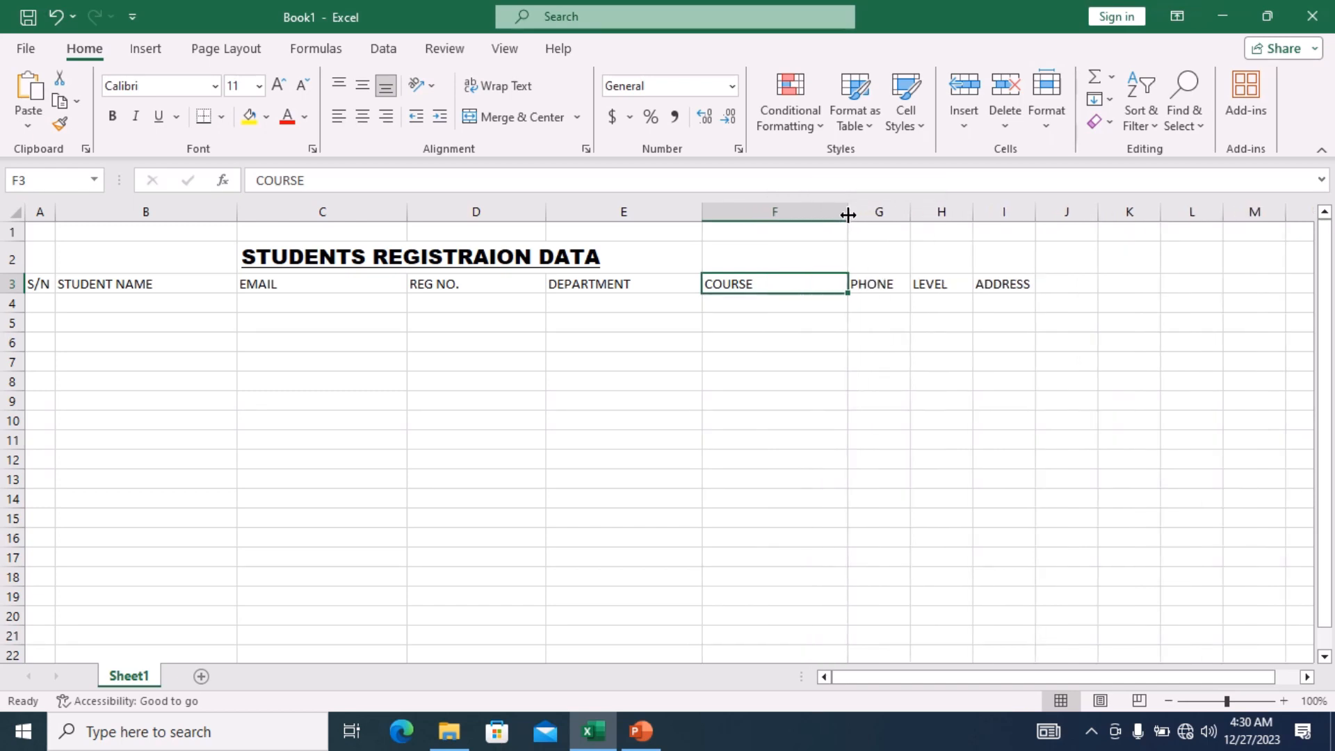
pyautogui.click(889, 287)
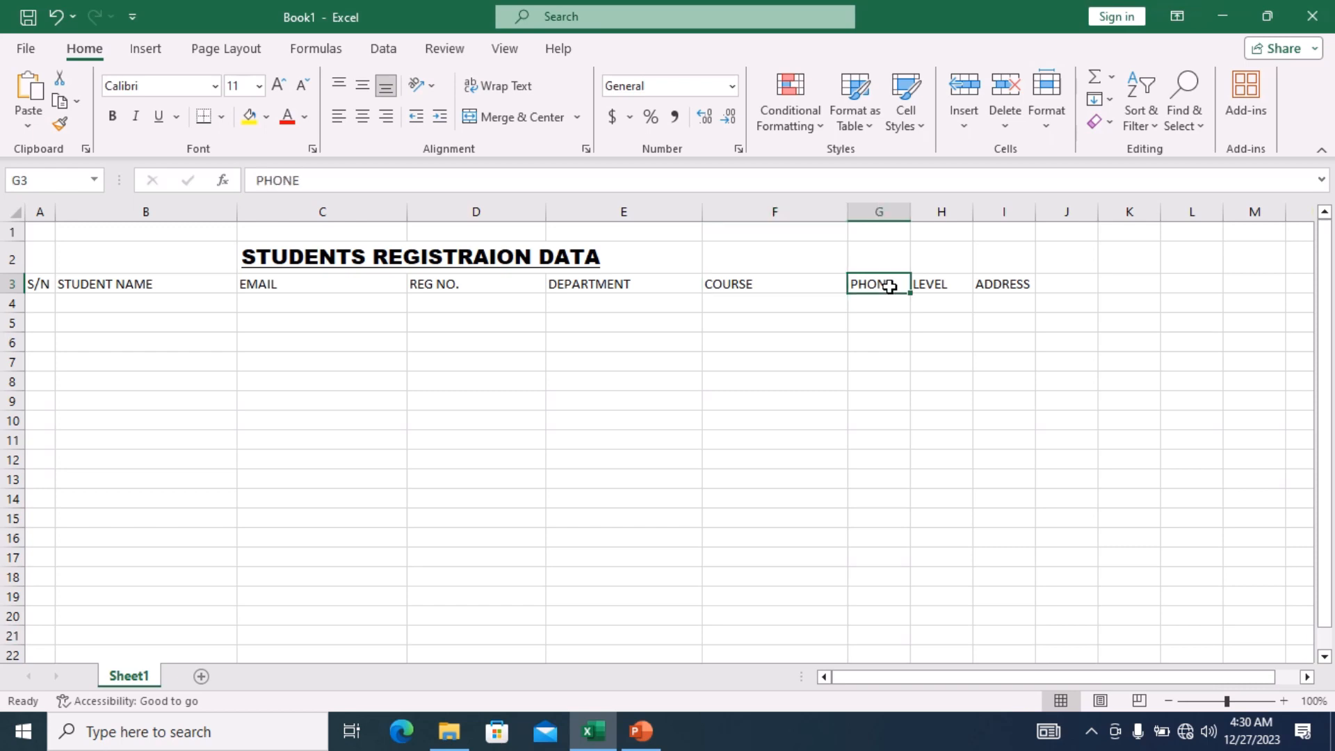
pyautogui.moveTo(910, 211); pyautogui.dragTo(984, 215)
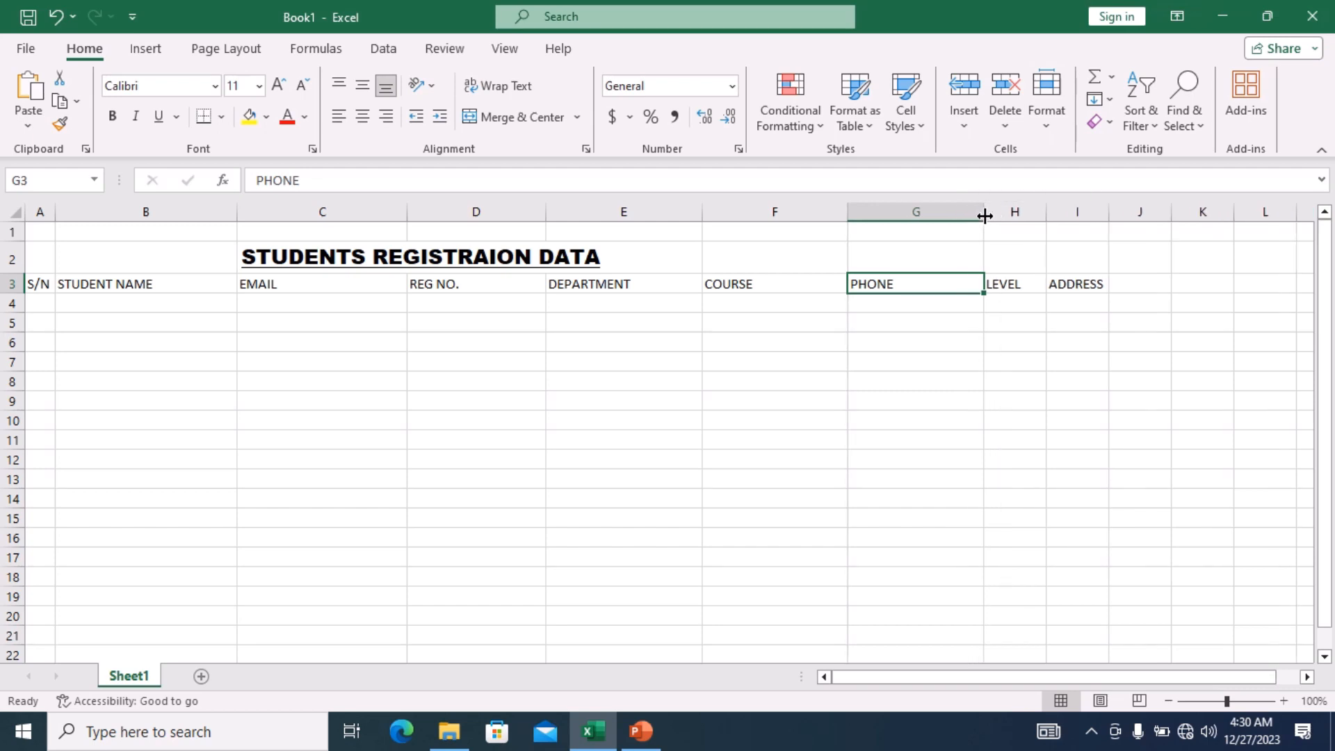
pyautogui.click(1021, 287)
pyautogui.click(1075, 283)
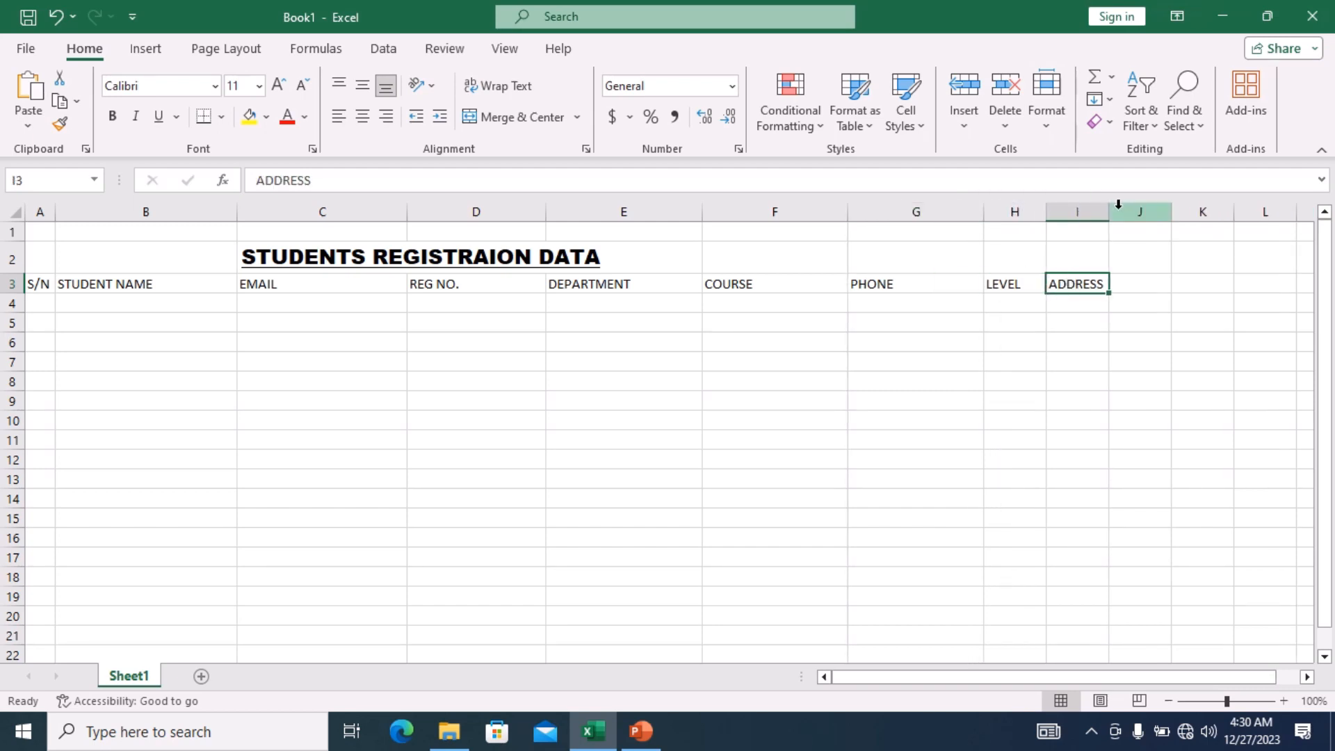
pyautogui.moveTo(1107, 210); pyautogui.dragTo(1206, 214)
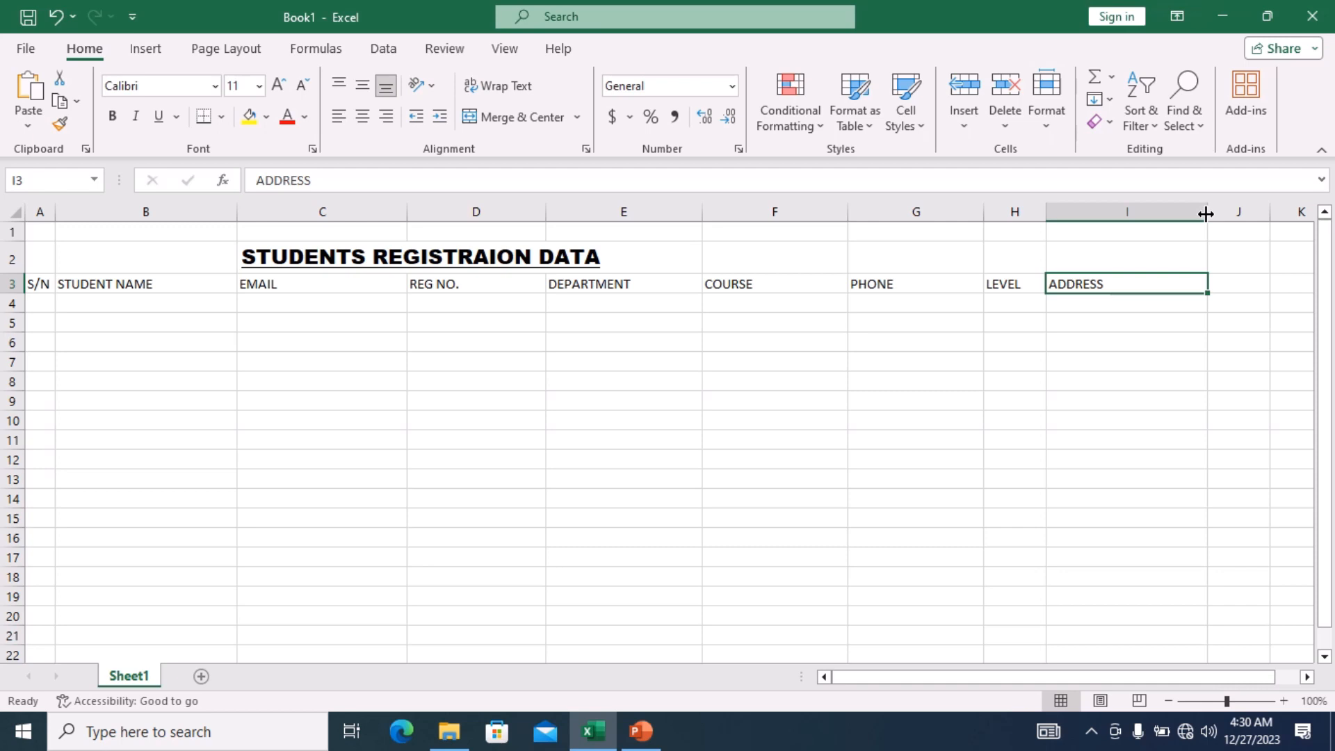
# Enter serial numbers 1, 2 and 3 in A4, A5 and A6.
pyautogui.doubleClick(46, 305)
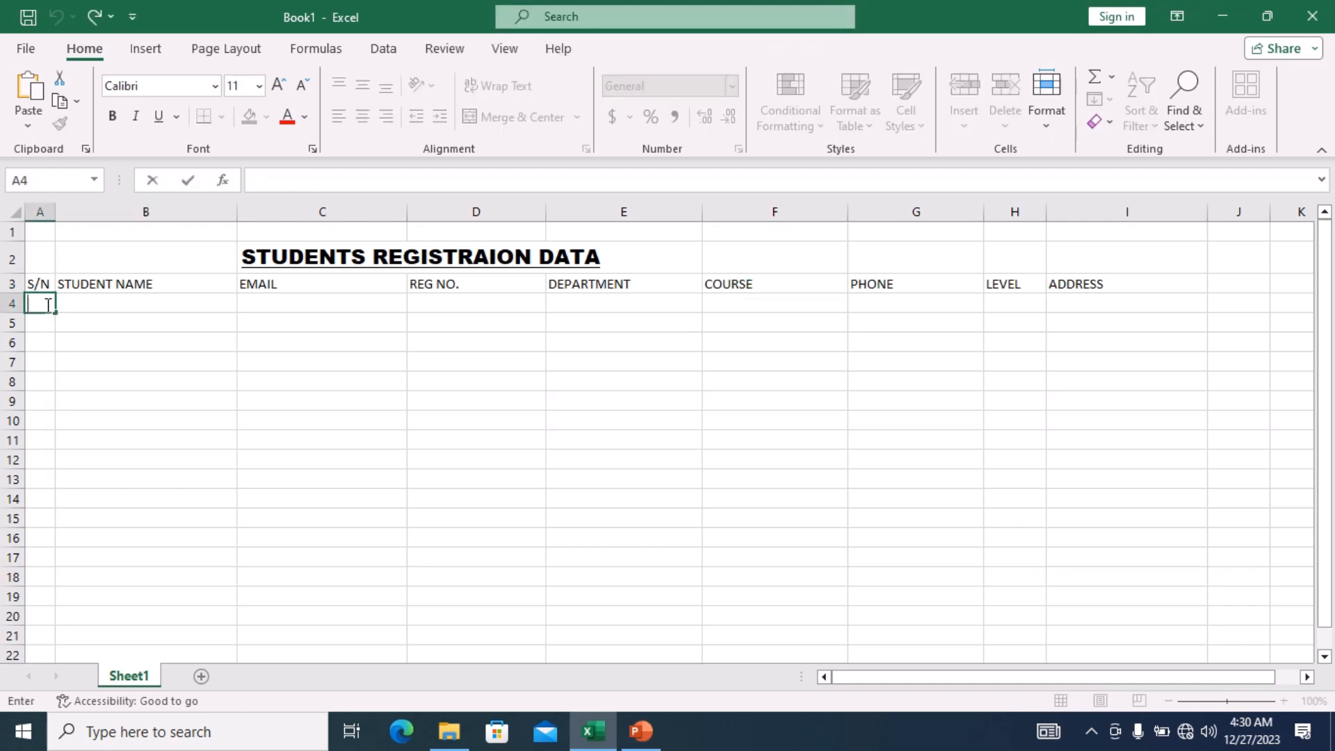
pyautogui.write('1')
pyautogui.press('Return')
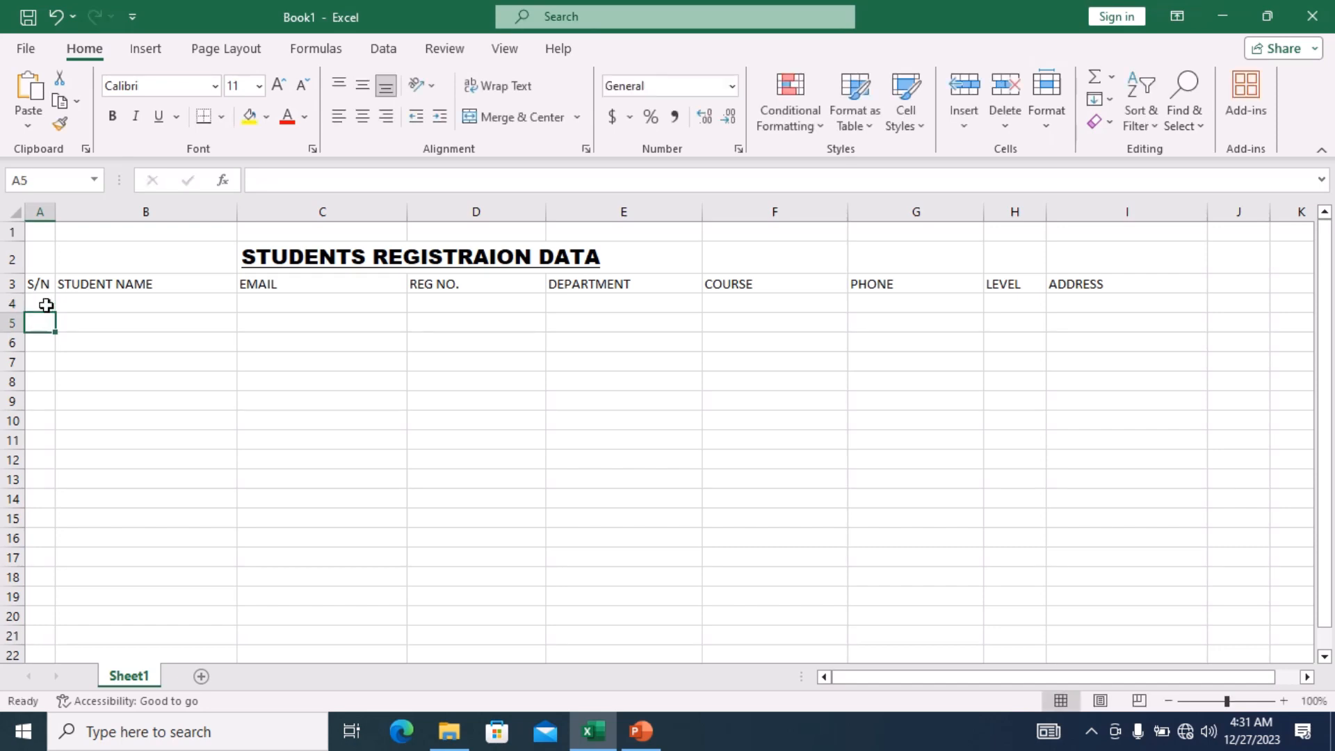
pyautogui.write('2')
pyautogui.press('Return')
pyautogui.write('3')
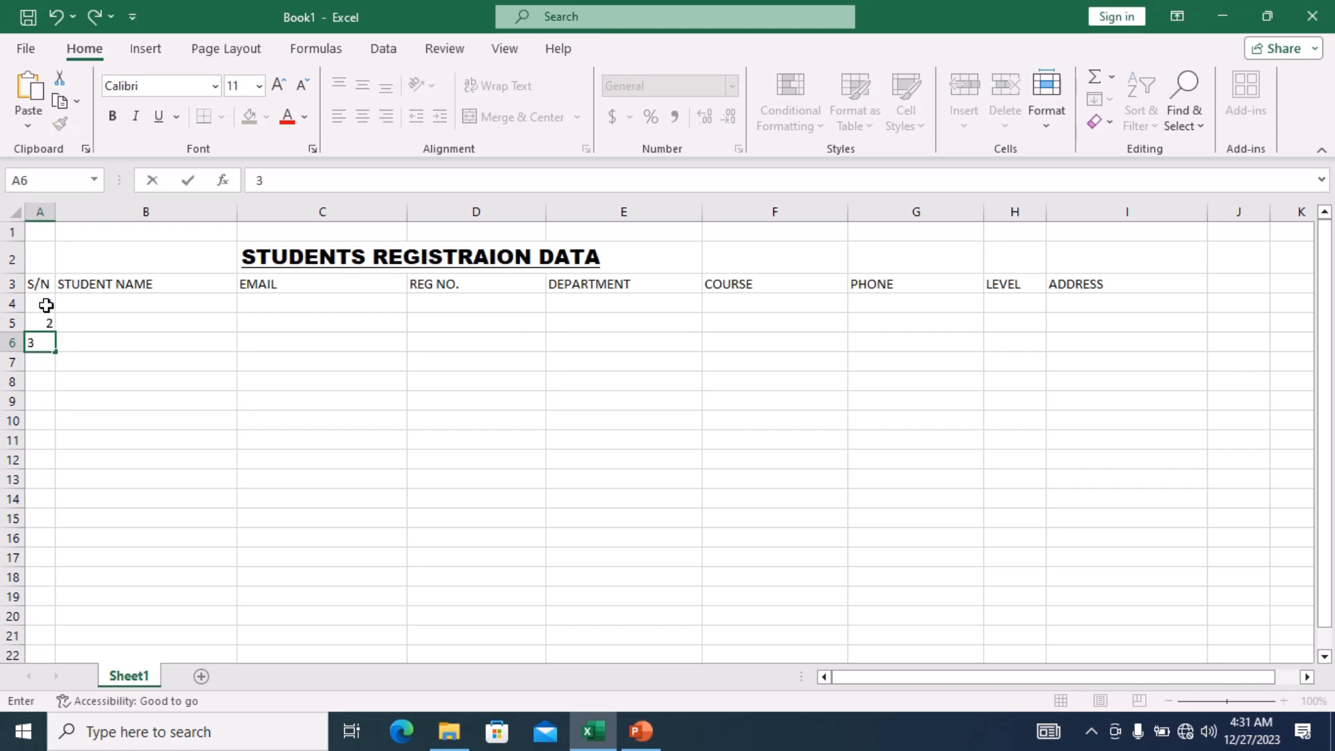
pyautogui.press('Return')
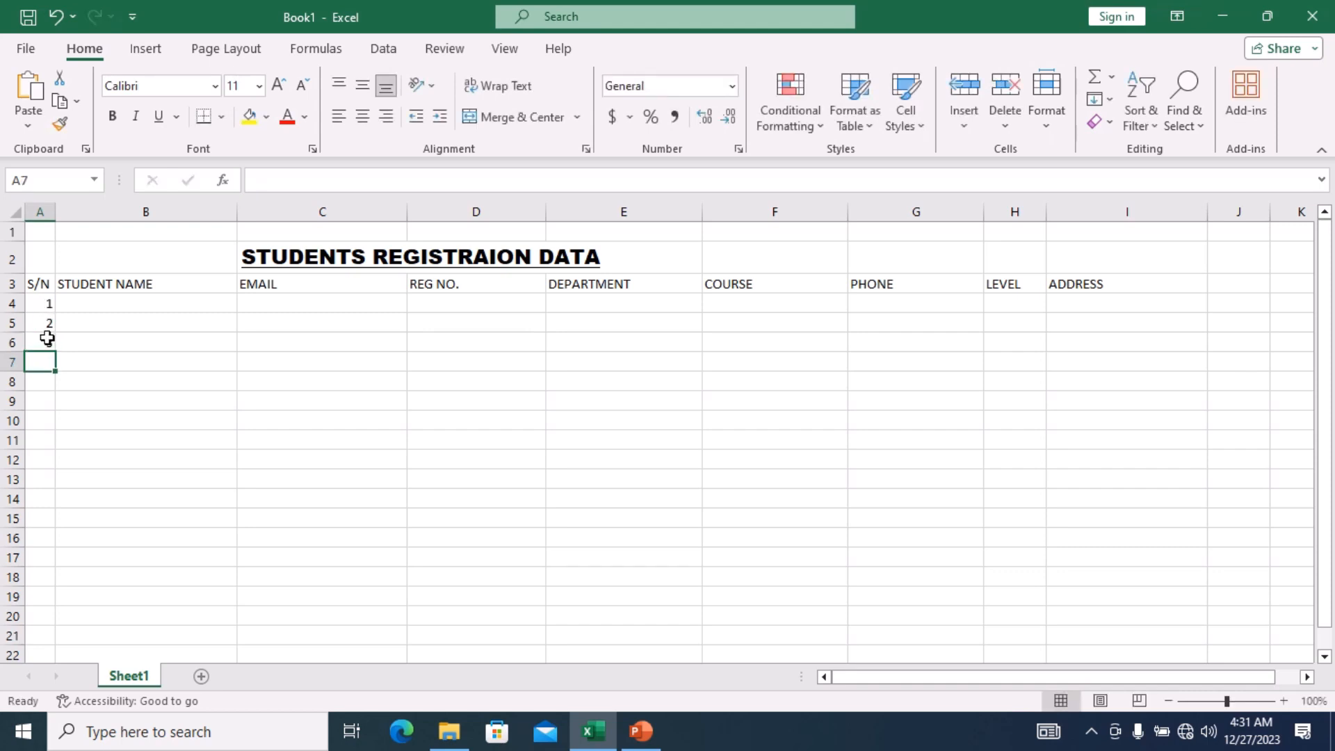
pyautogui.click(45, 301)
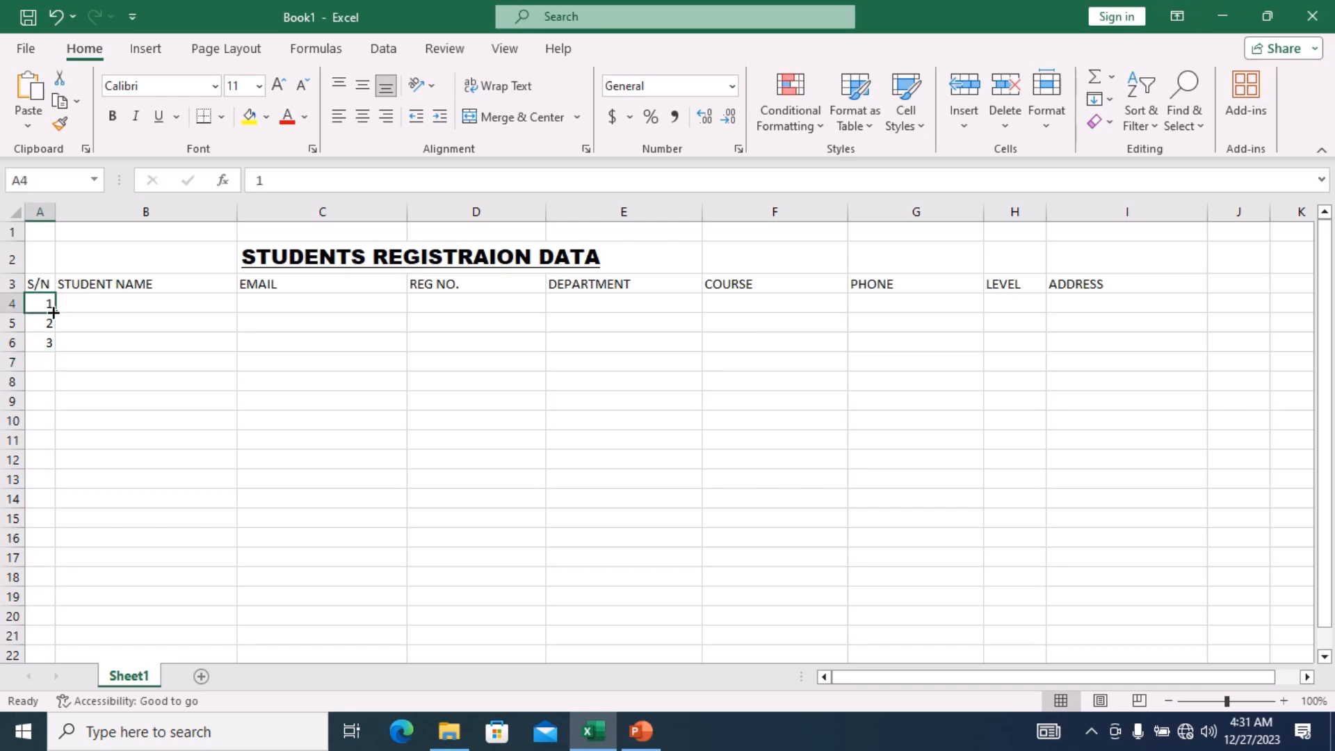
pyautogui.moveTo(55, 312); pyautogui.dragTo(54, 348)
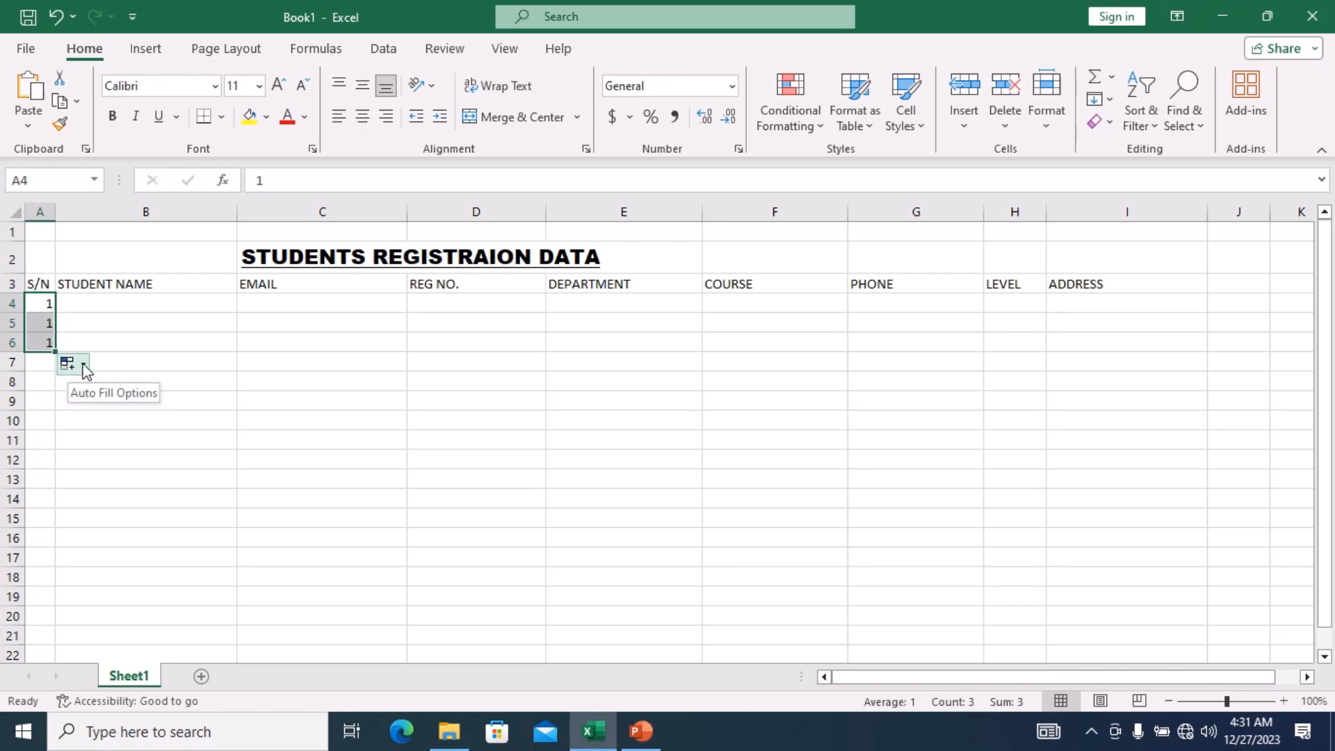
pyautogui.click(85, 368)
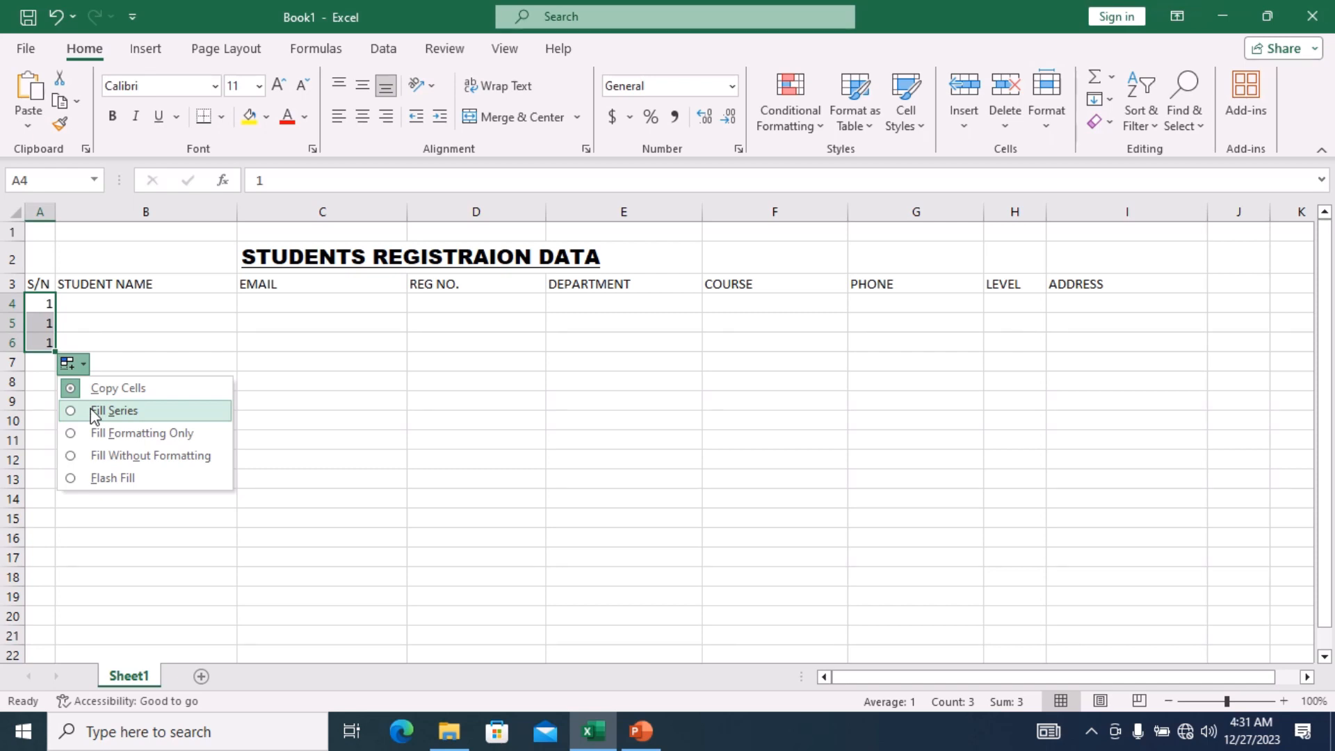
pyautogui.click(94, 412)
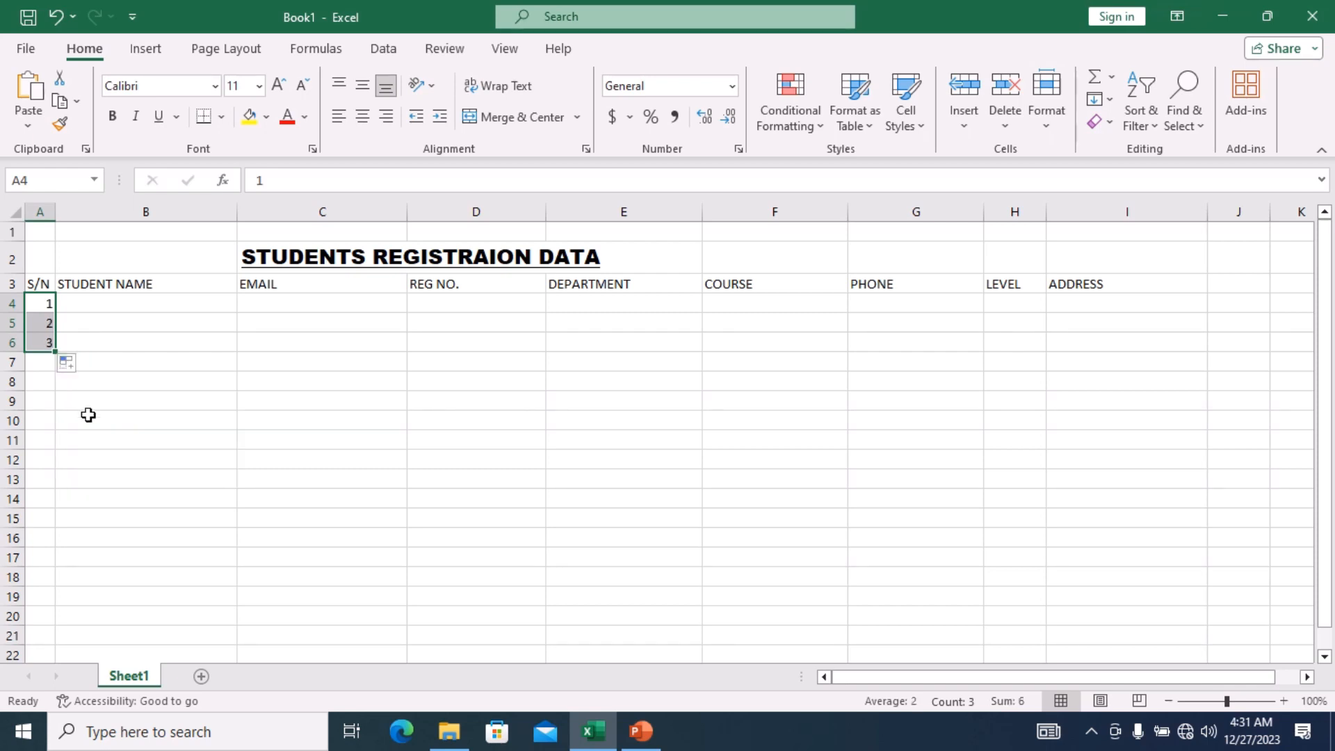
# Fill the S/N series down column A, then trim it back so A4–A11 hold 1 through 8.
pyautogui.moveTo(54, 352); pyautogui.dragTo(53, 670)
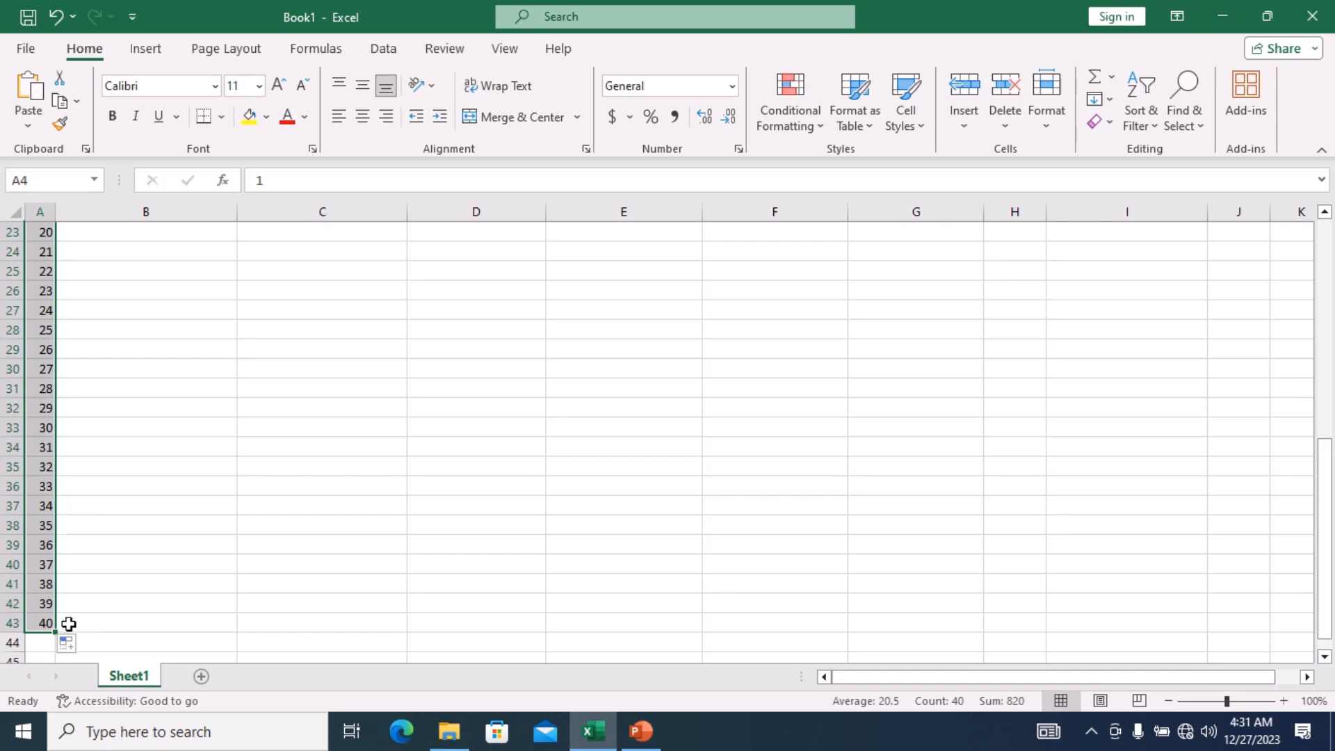
pyautogui.moveTo(57, 632); pyautogui.dragTo(53, 707)
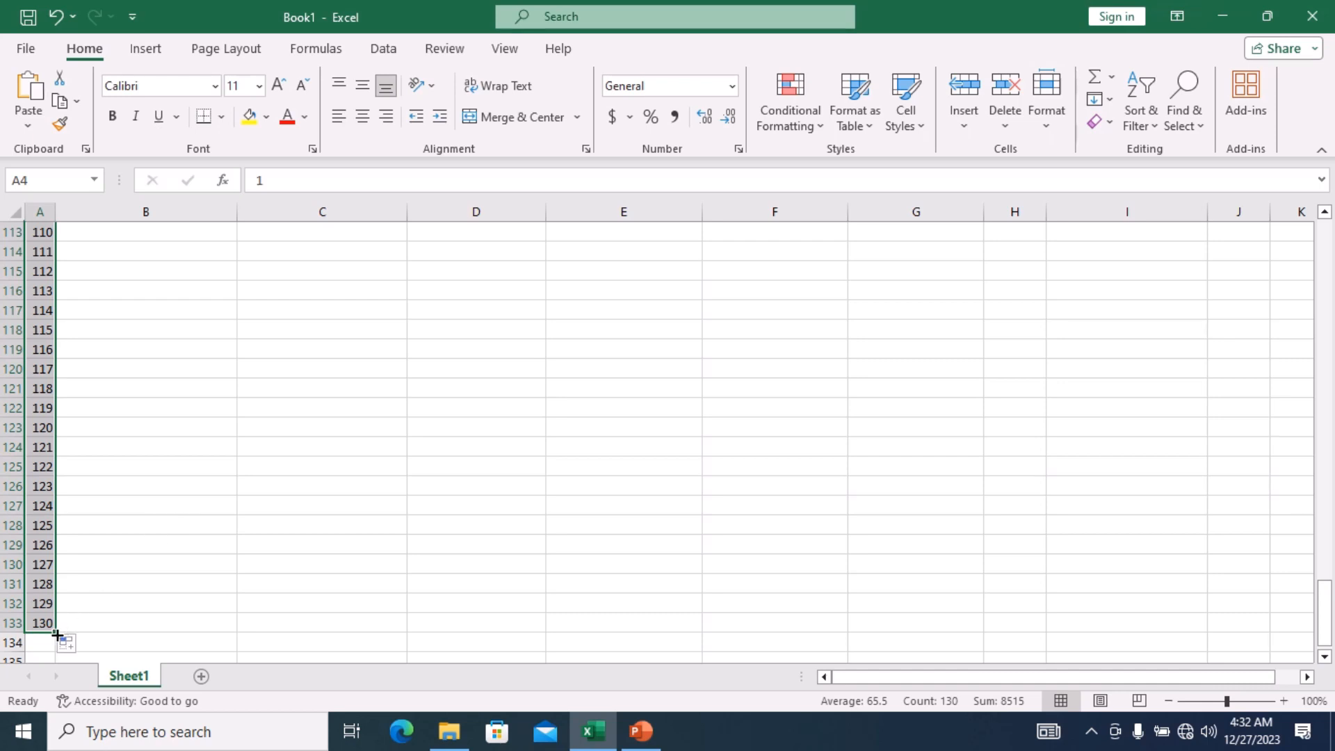
pyautogui.moveTo(57, 634); pyautogui.dragTo(48, 441)
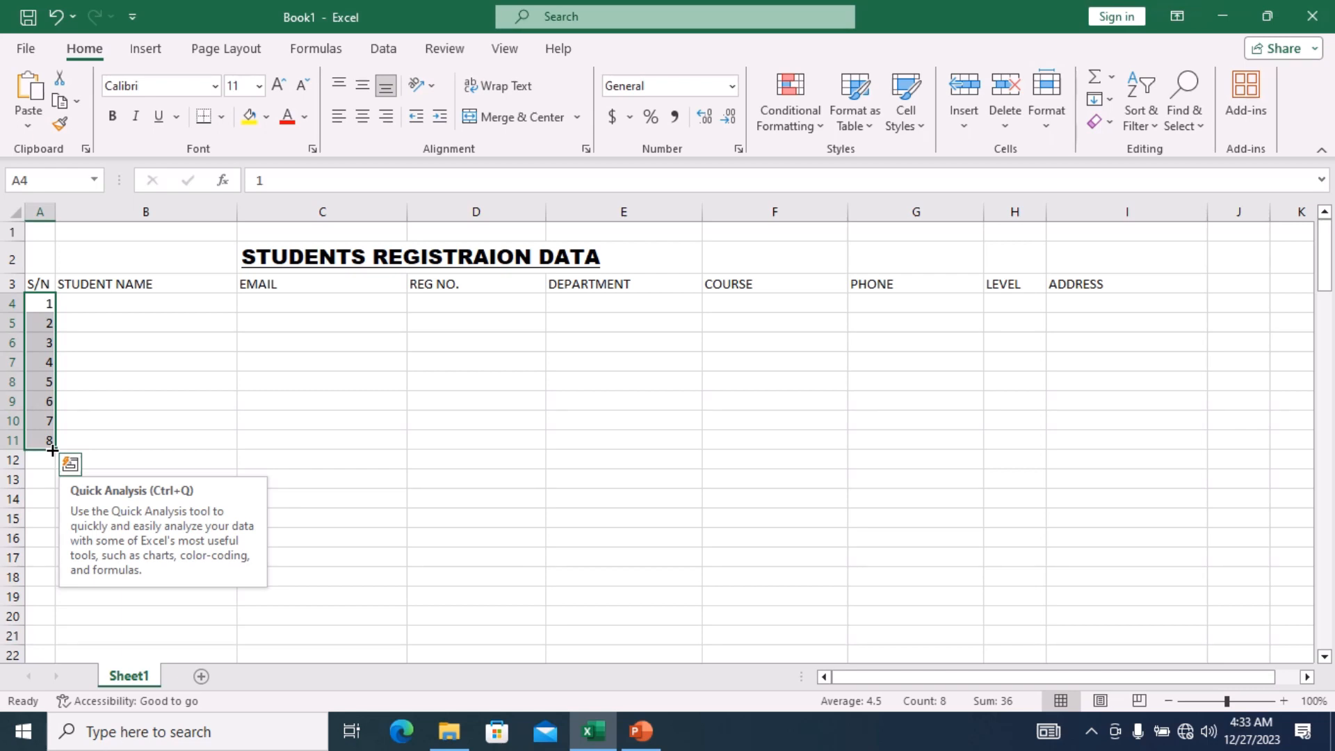
# Enter a sample student's full name in B4 and copy it down to B11.
pyautogui.doubleClick(121, 302)
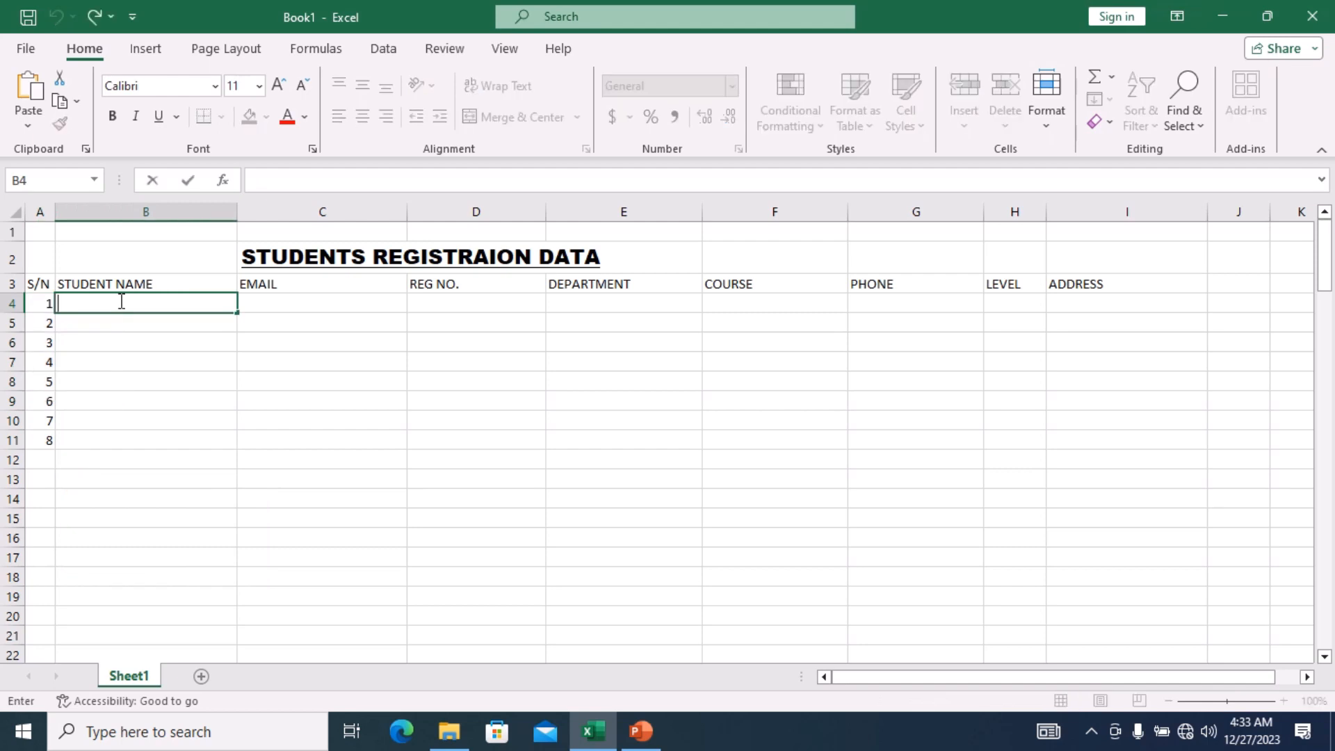
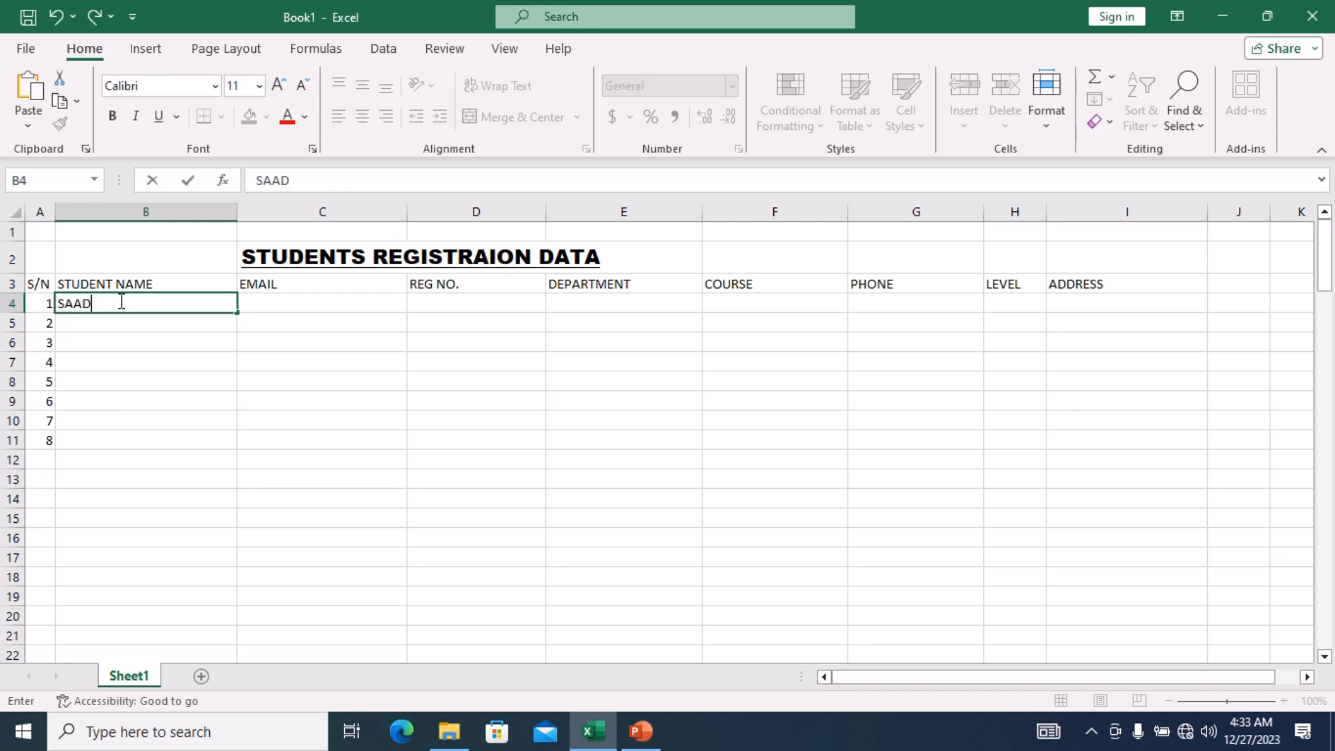
pyautogui.moveTo(237, 314); pyautogui.dragTo(233, 393)
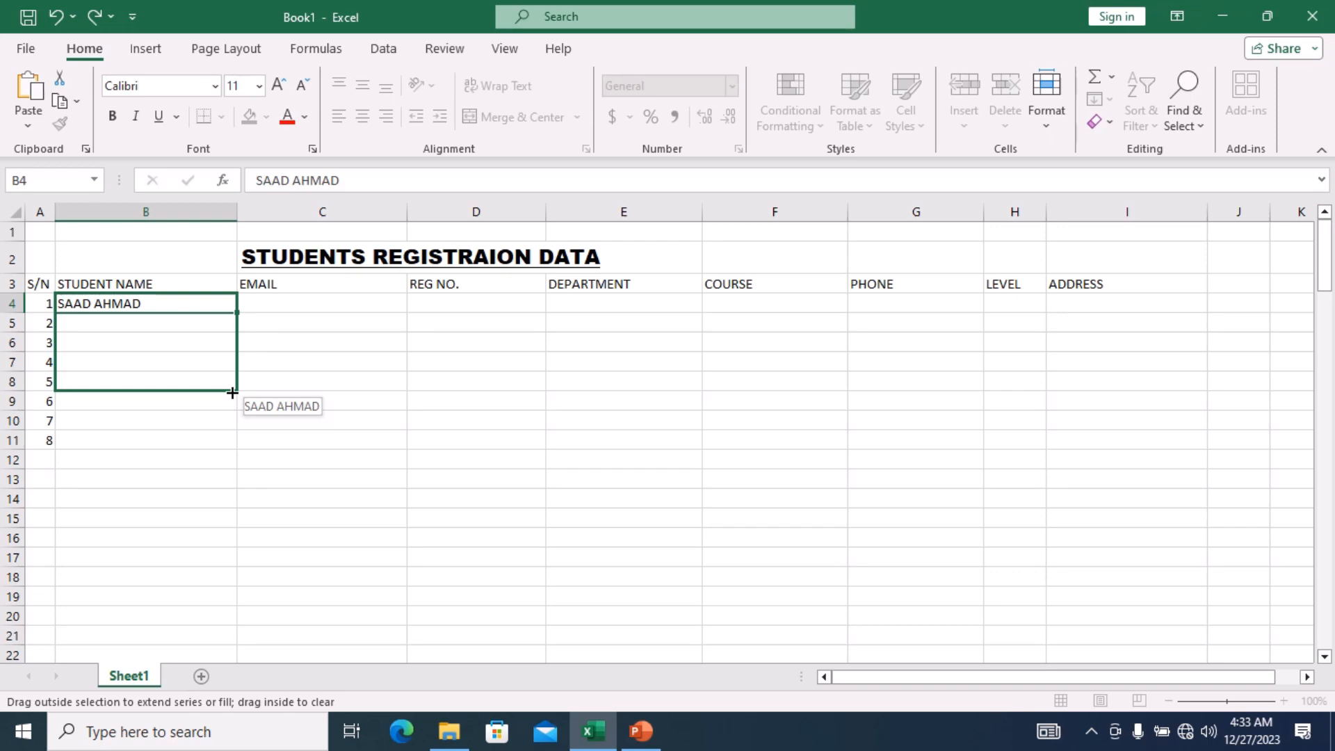
pyautogui.moveTo(232, 393); pyautogui.dragTo(233, 451)
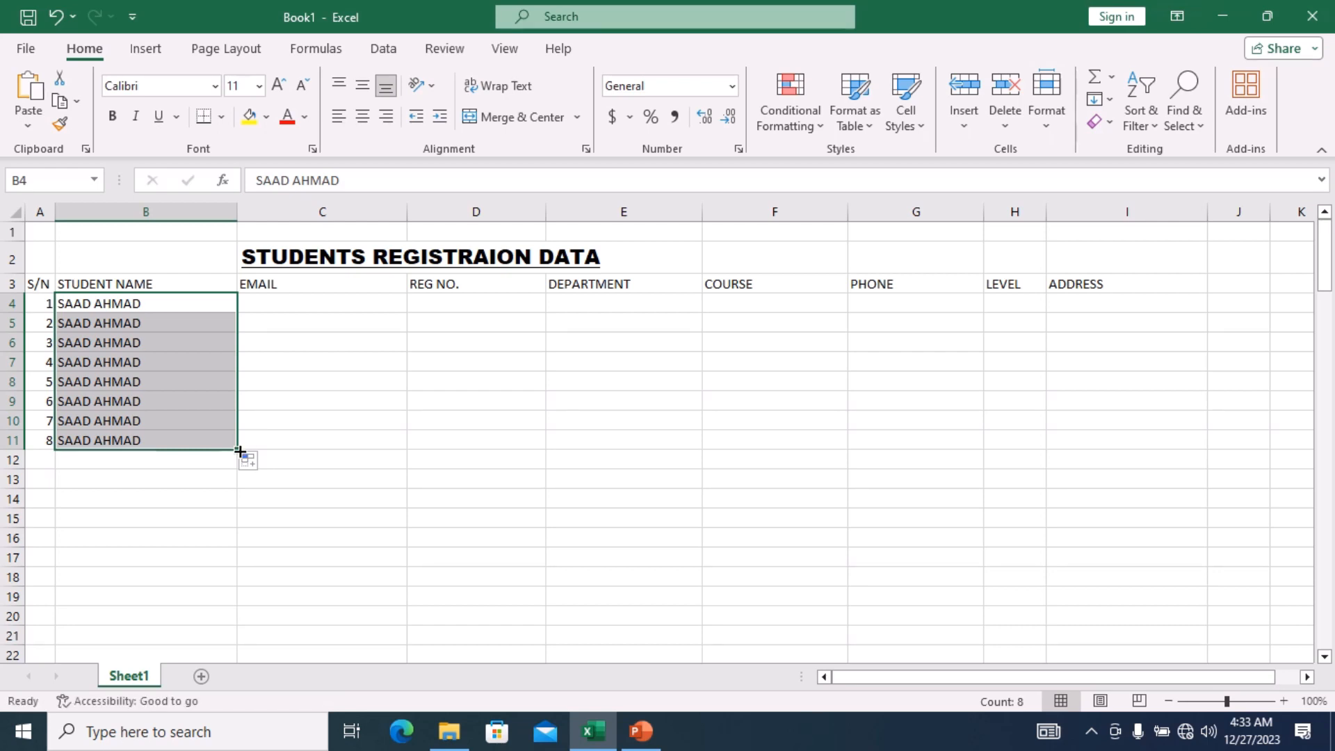
# Enter a sample student email address in C4 and copy it down to C11.
pyautogui.click(275, 302)
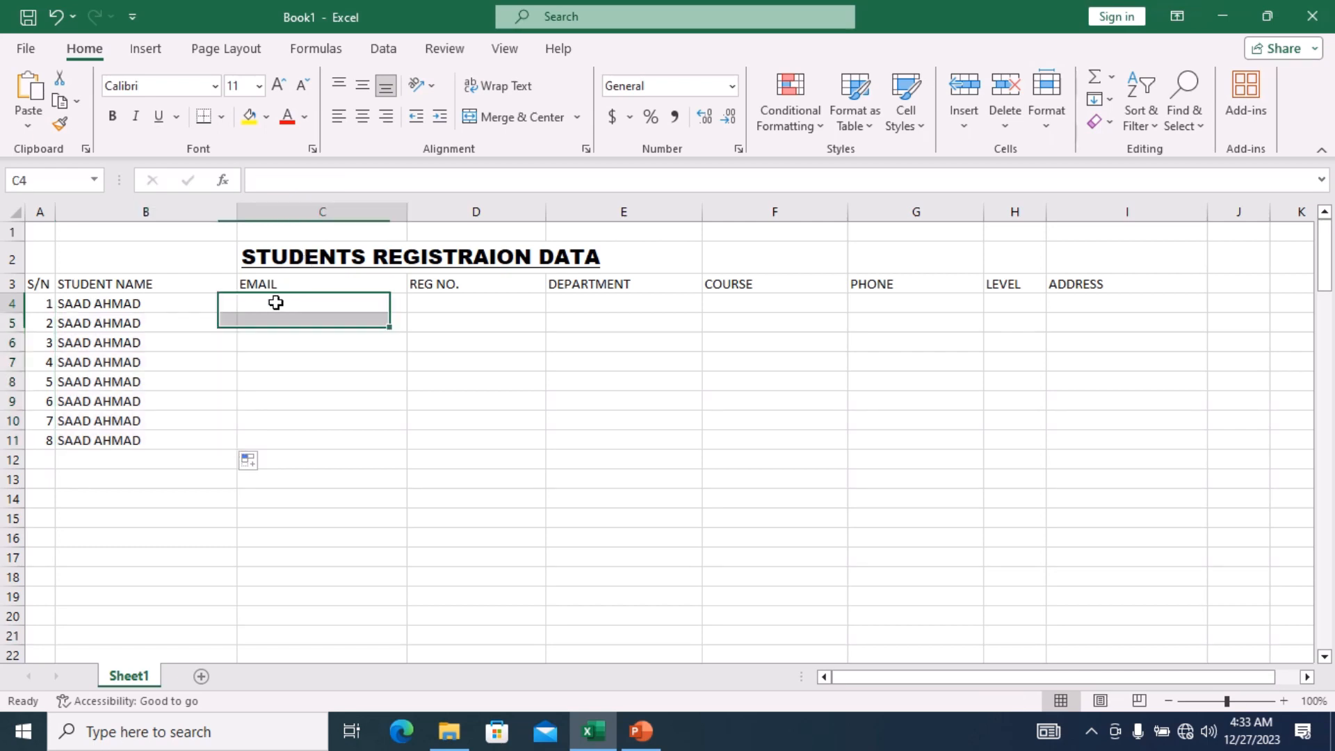
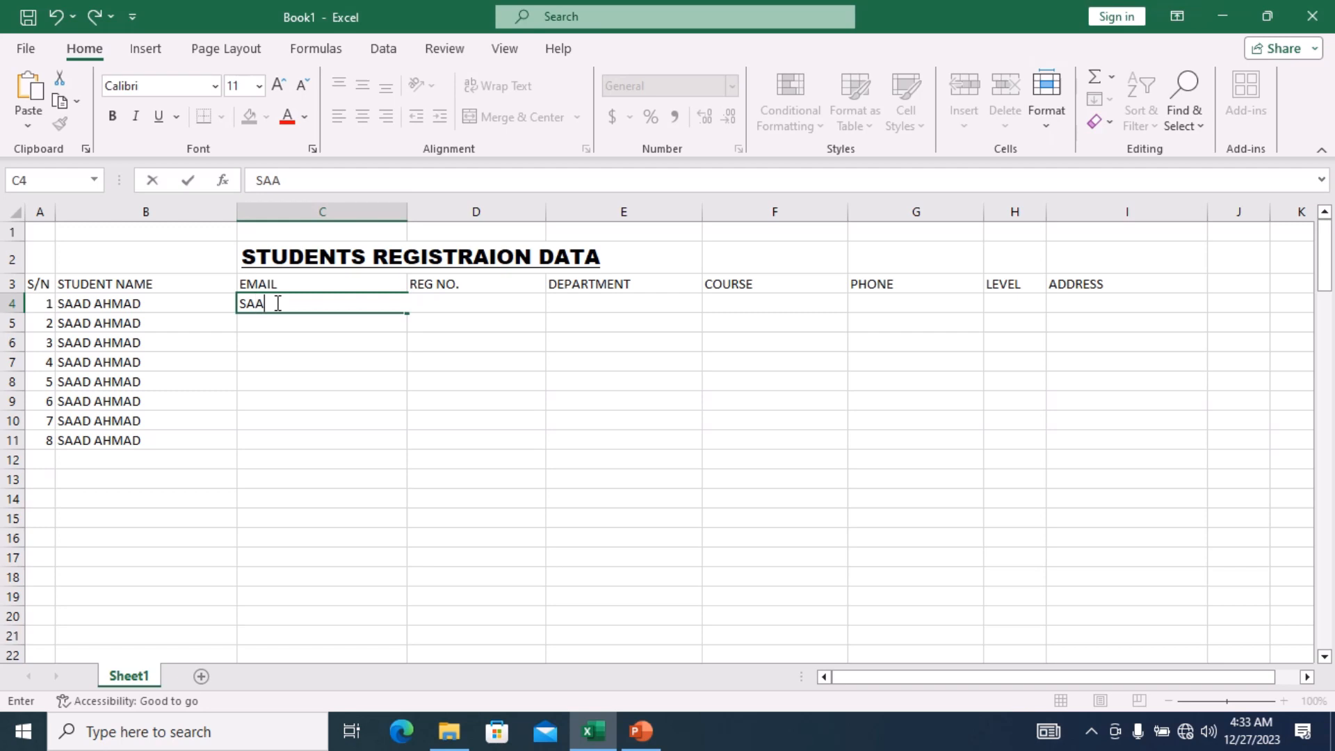
pyautogui.click(408, 314)
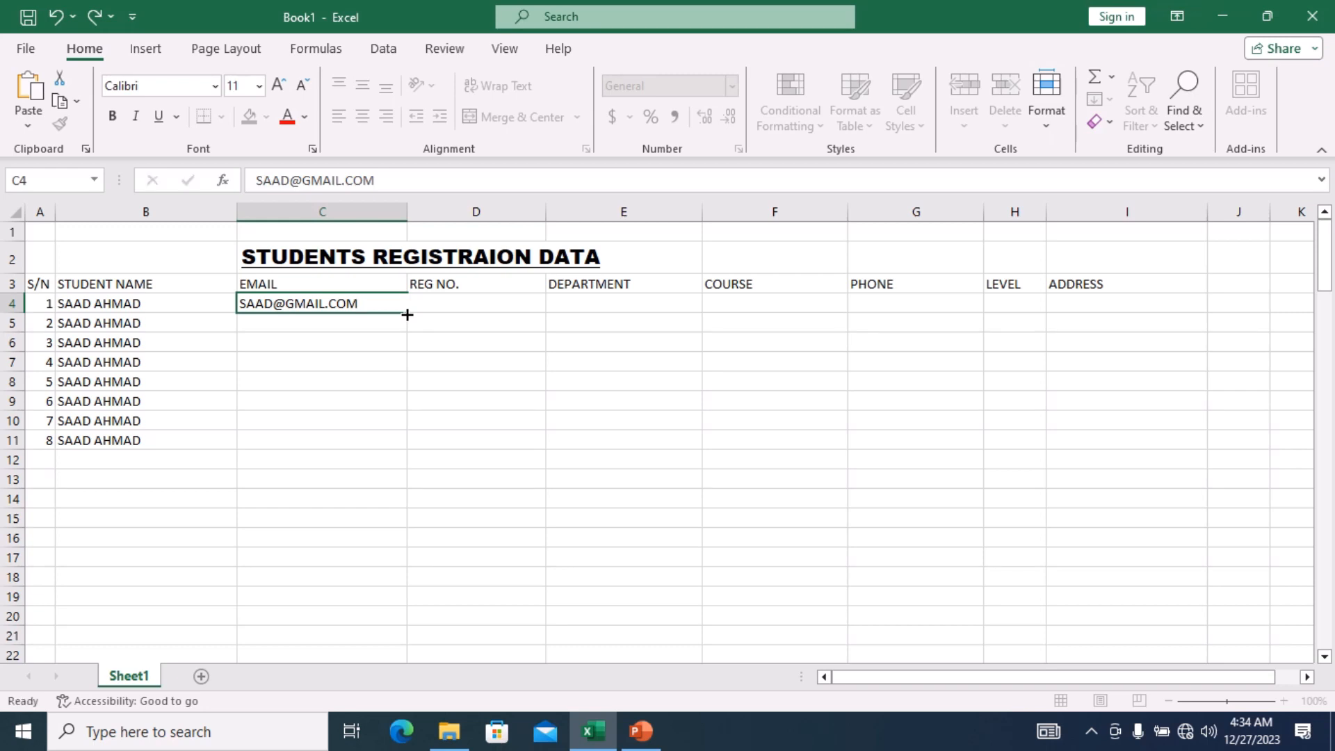
pyautogui.doubleClick(407, 314)
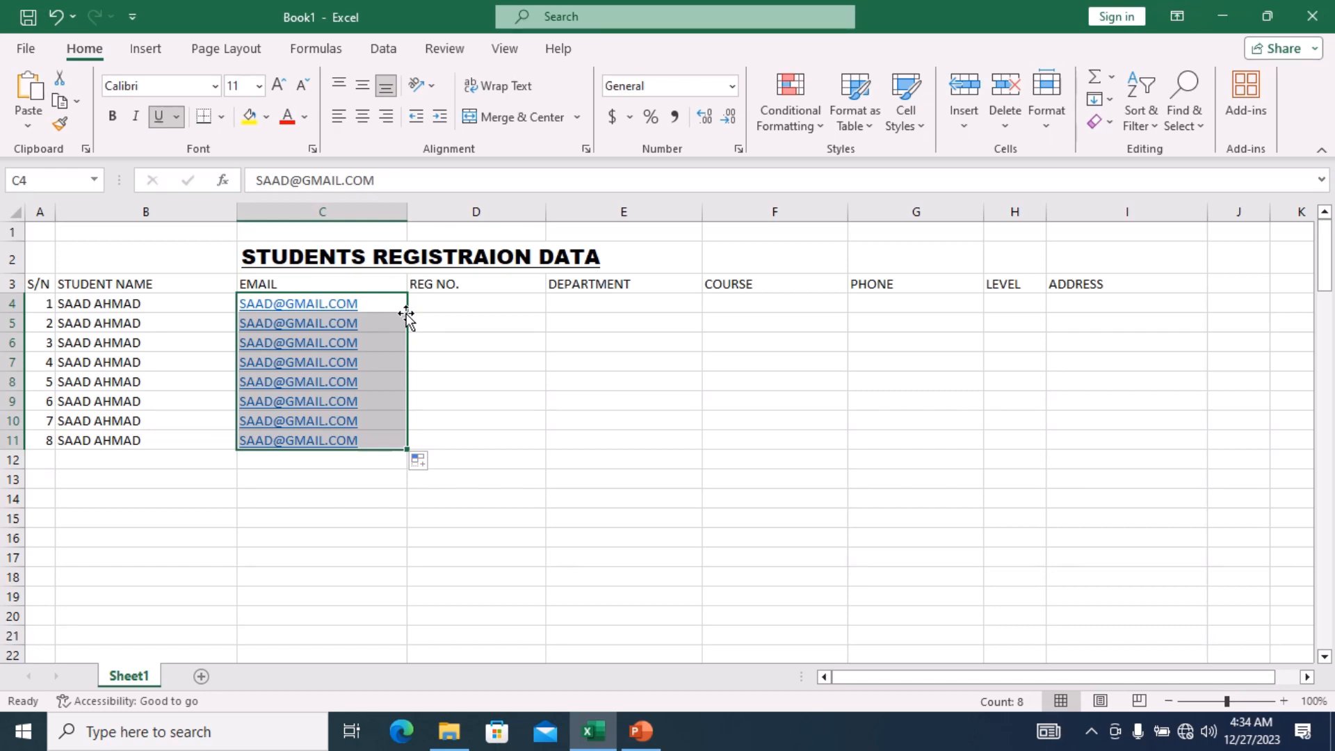
# Type the first registration number in D4 and auto-fill the incrementing series down to D11.
pyautogui.doubleClick(433, 302)
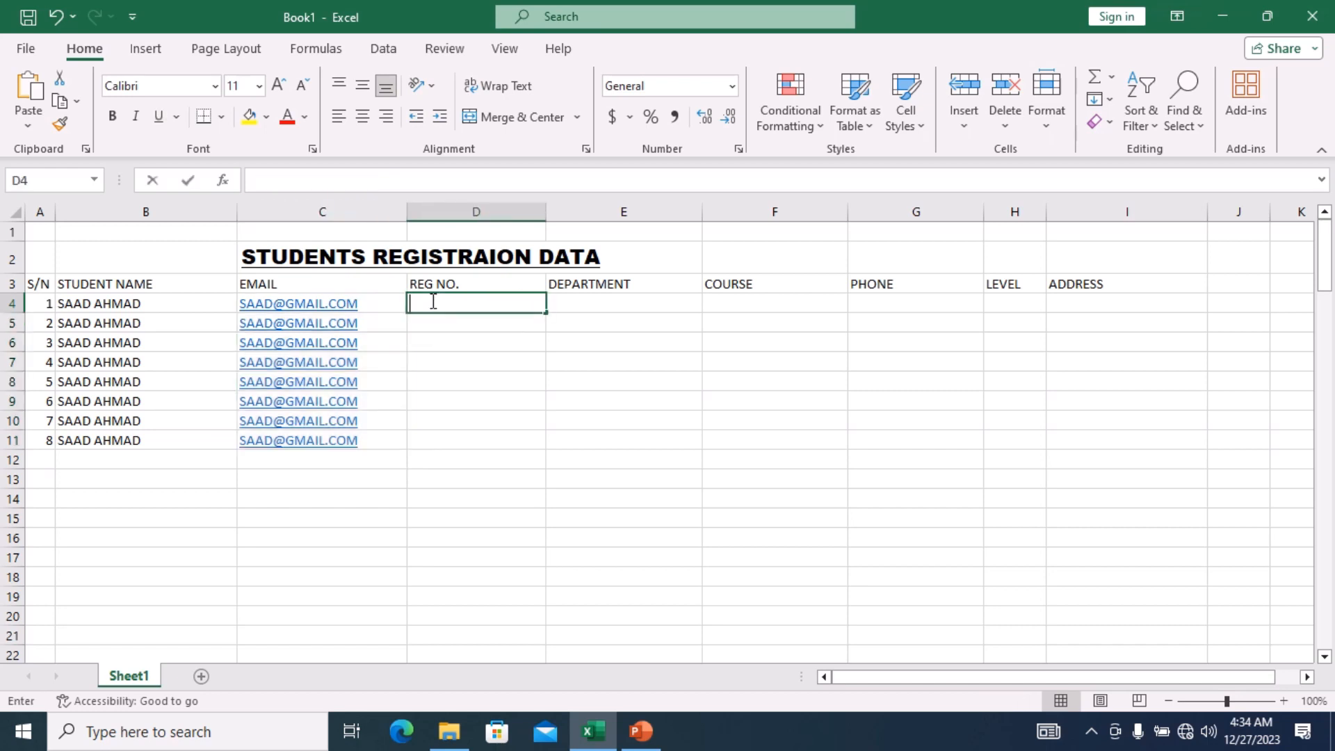
pyautogui.write('CST')
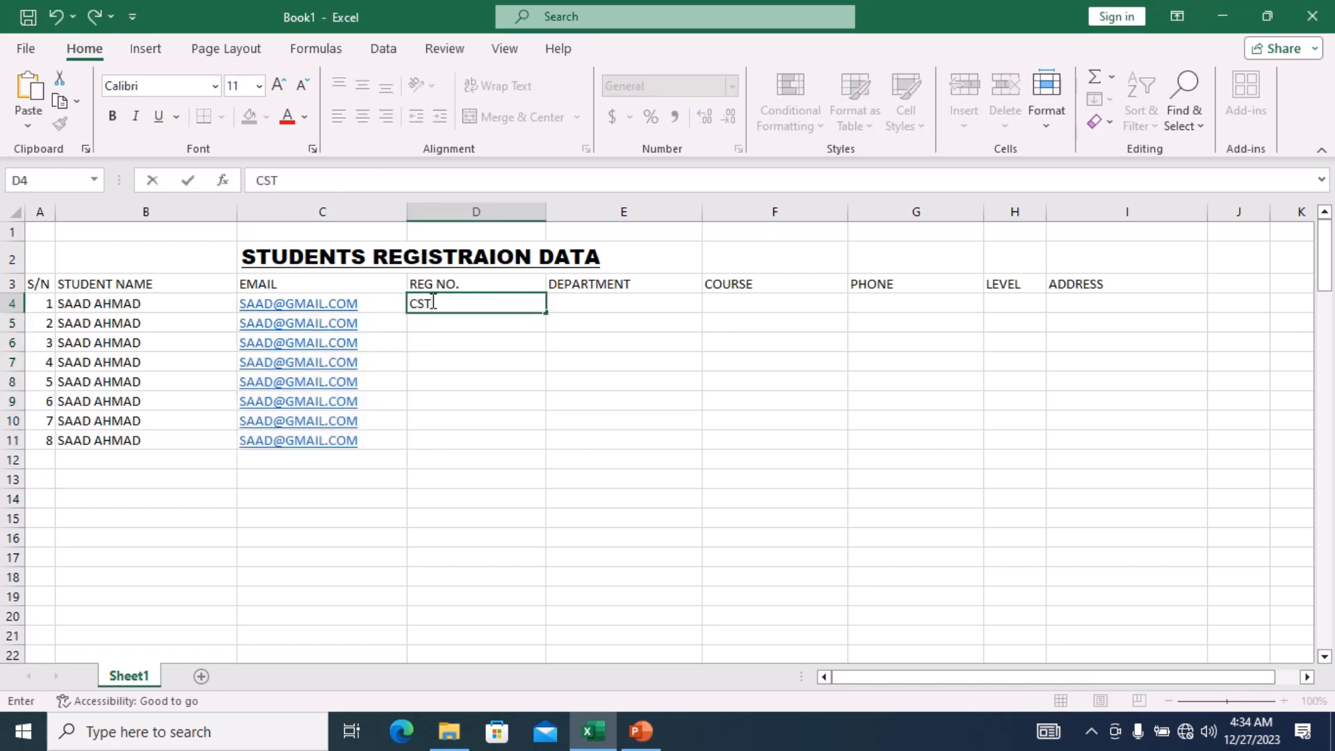
pyautogui.write('/2023/001')
pyautogui.doubleClick(546, 313)
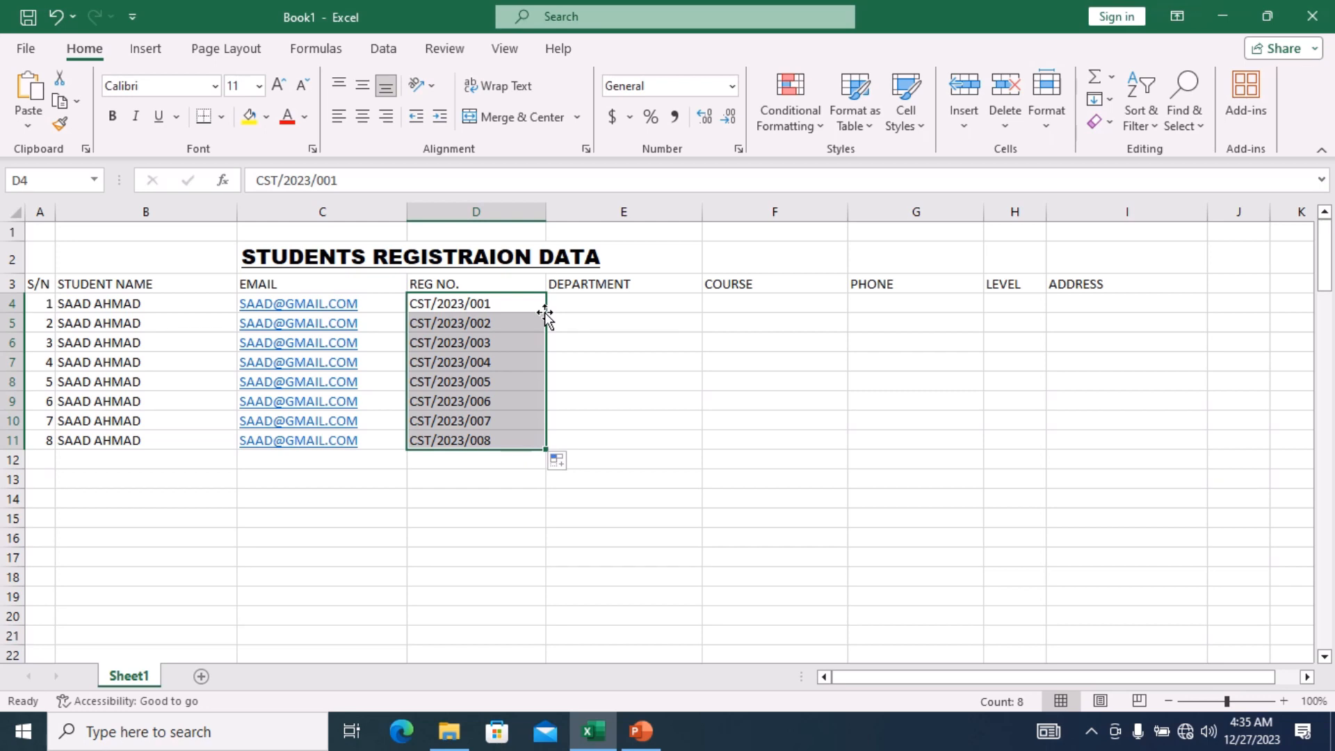
# Enter COMPUTER SCIENCE in E4 and fill it down through E11.
pyautogui.doubleClick(658, 306)
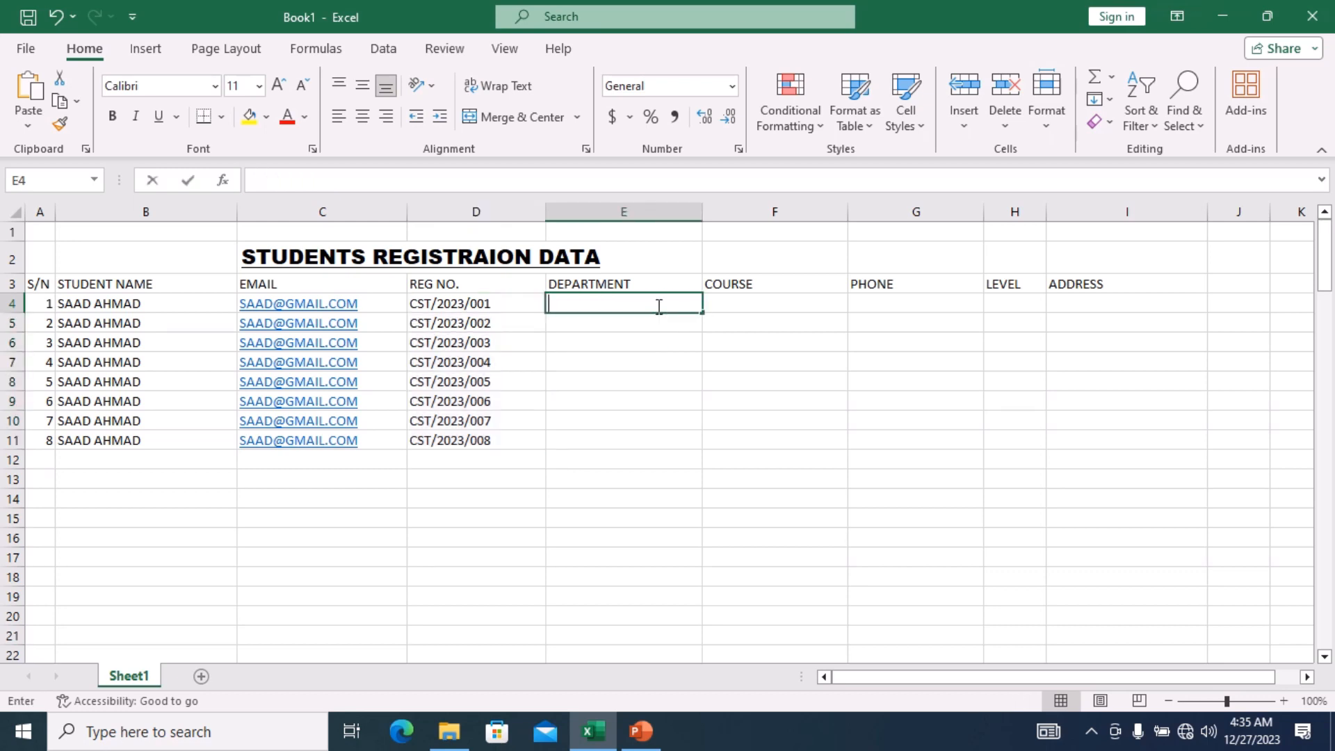
pyautogui.write('C')
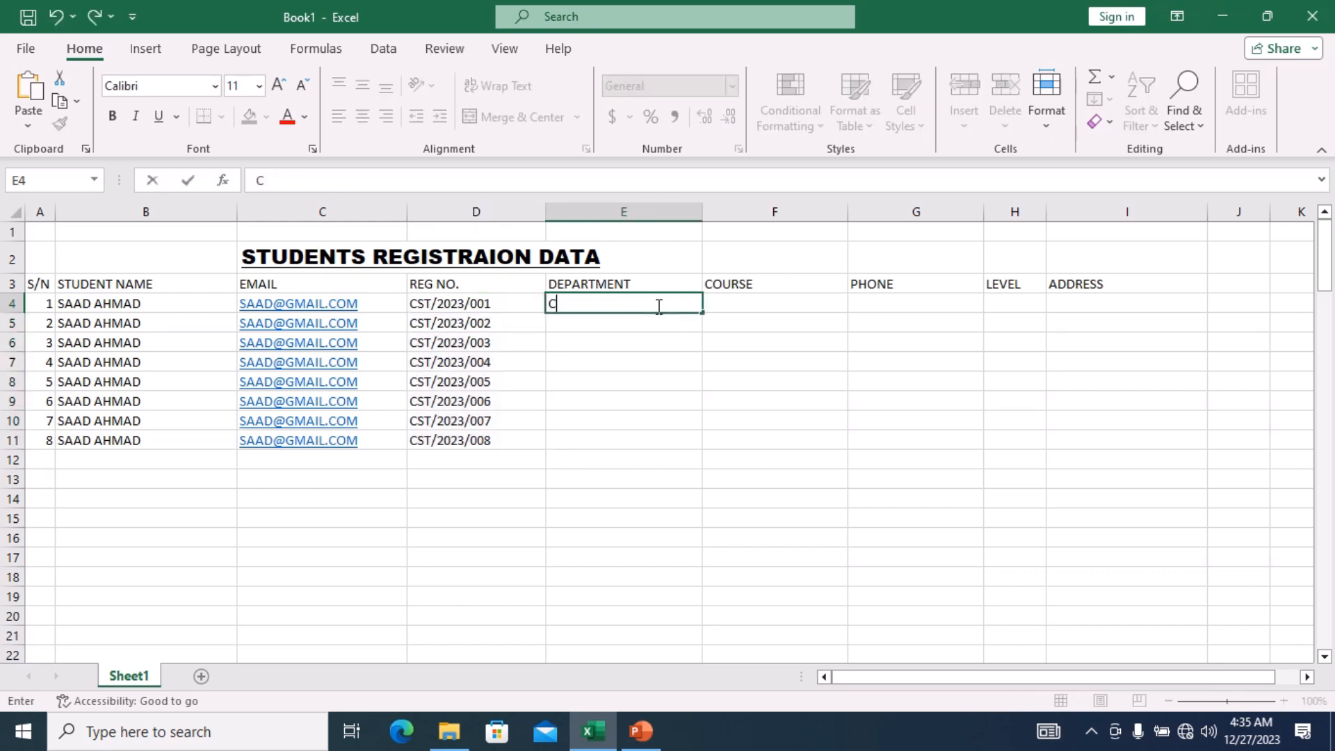
pyautogui.write('OMPUTER')
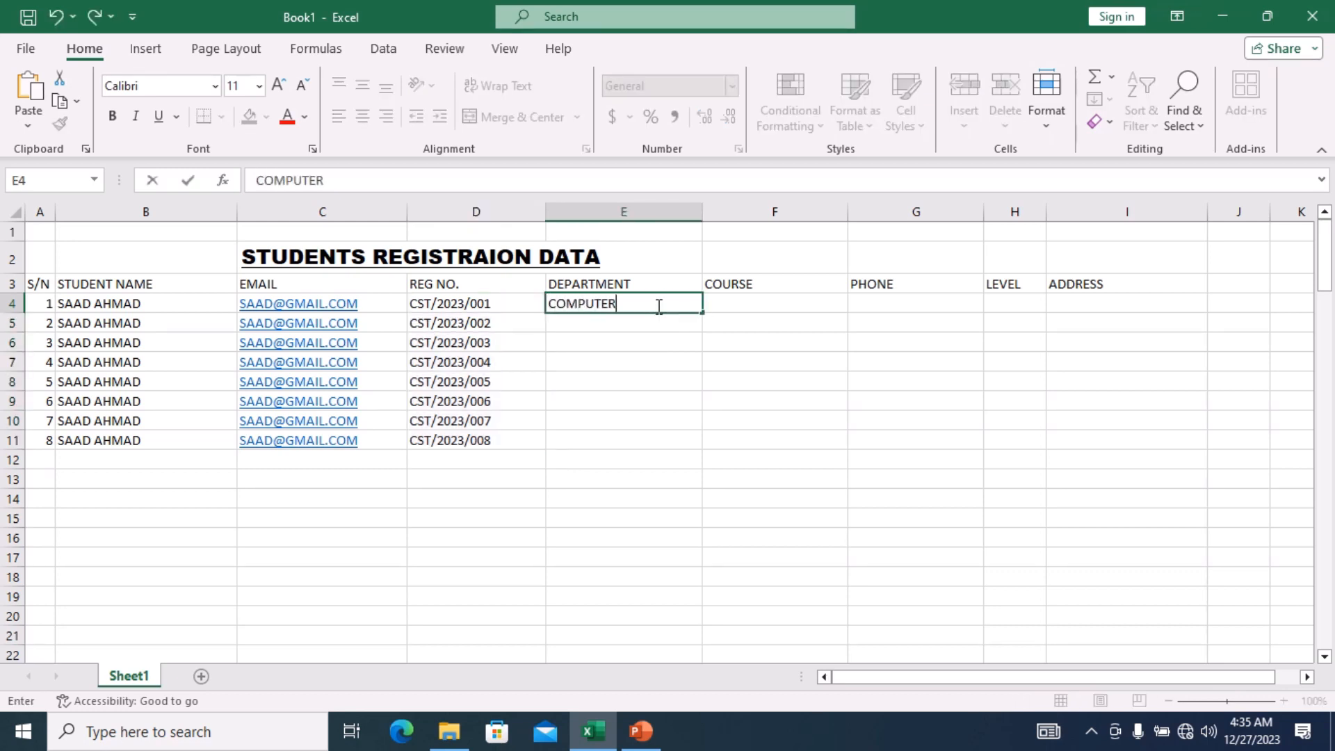
pyautogui.write(' SCIENCE')
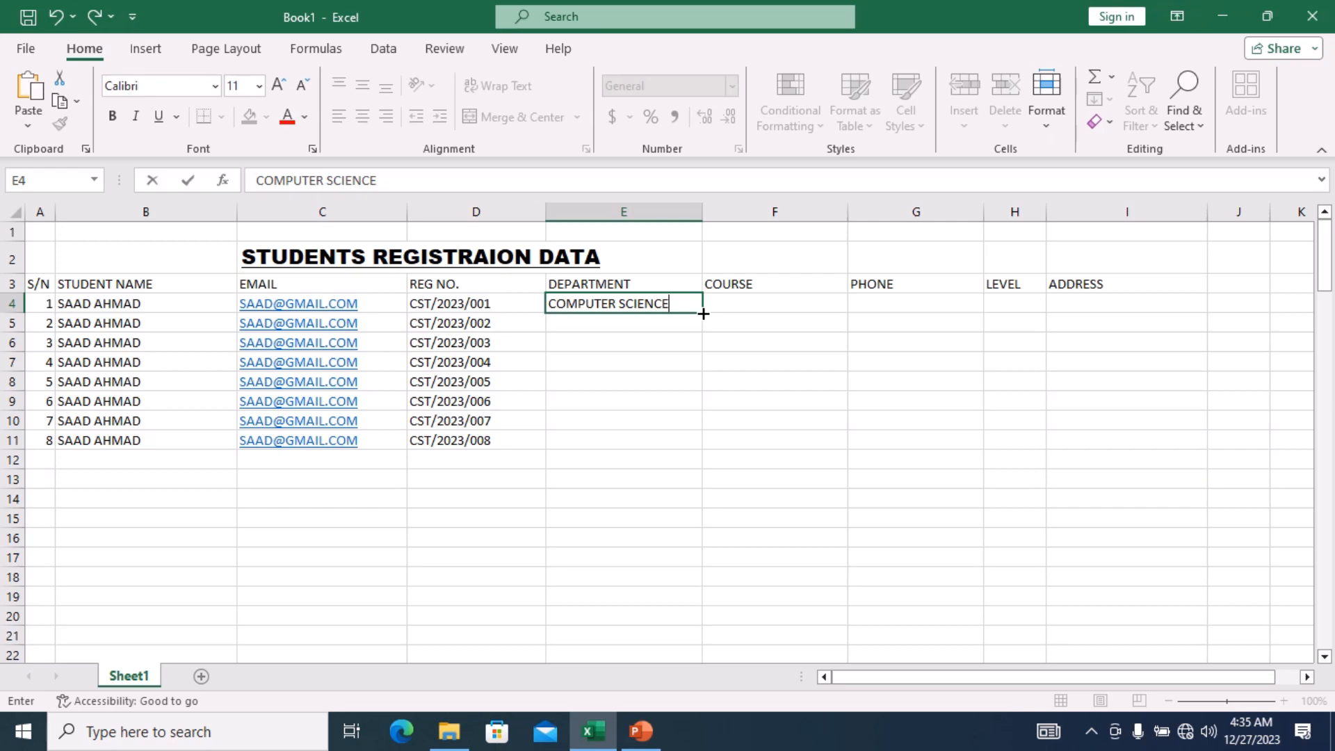
pyautogui.click(628, 322)
pyautogui.click(612, 345)
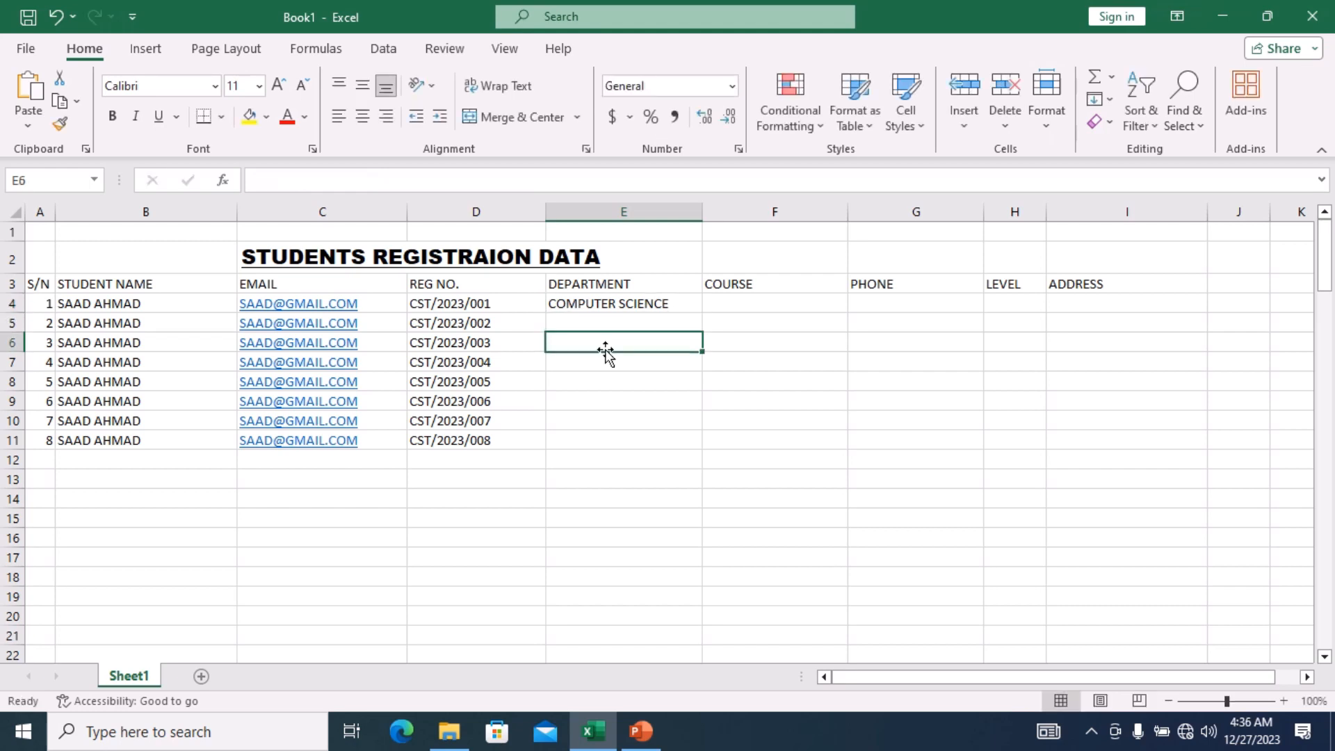
pyautogui.click(676, 304)
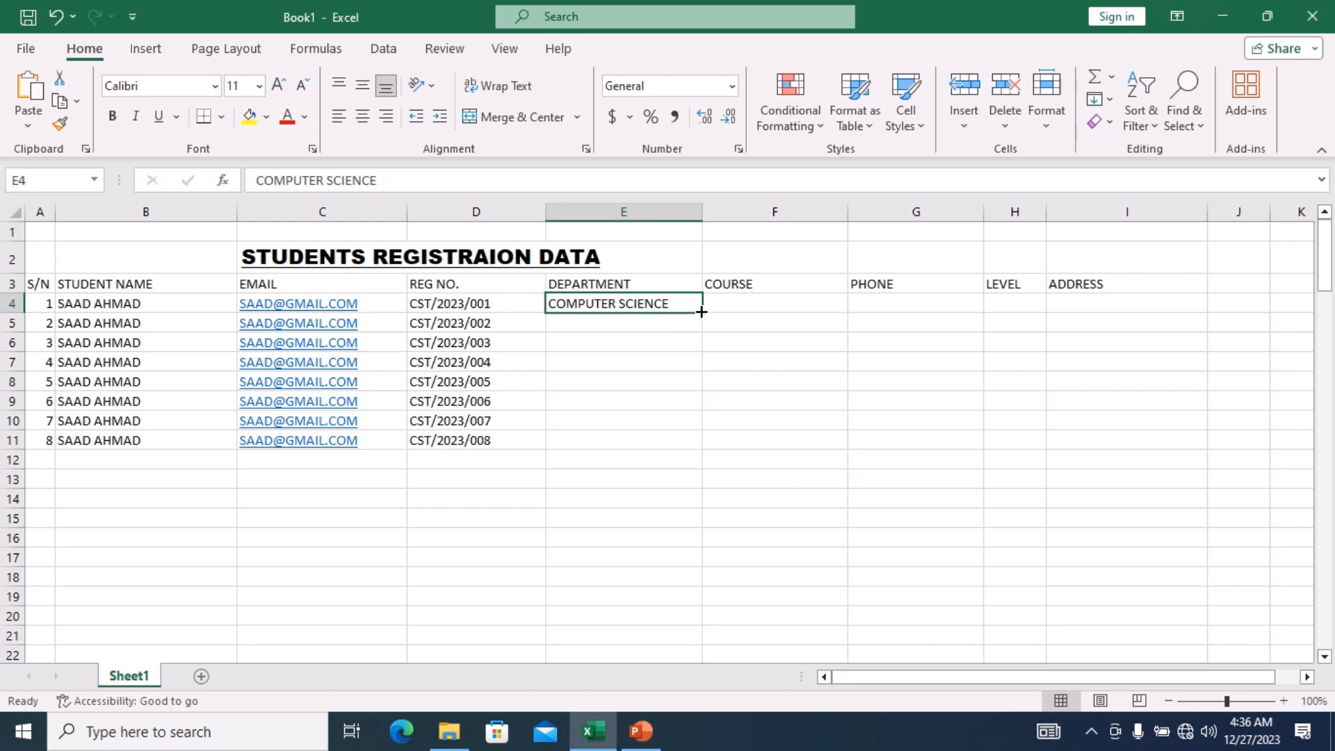
pyautogui.doubleClick(701, 312)
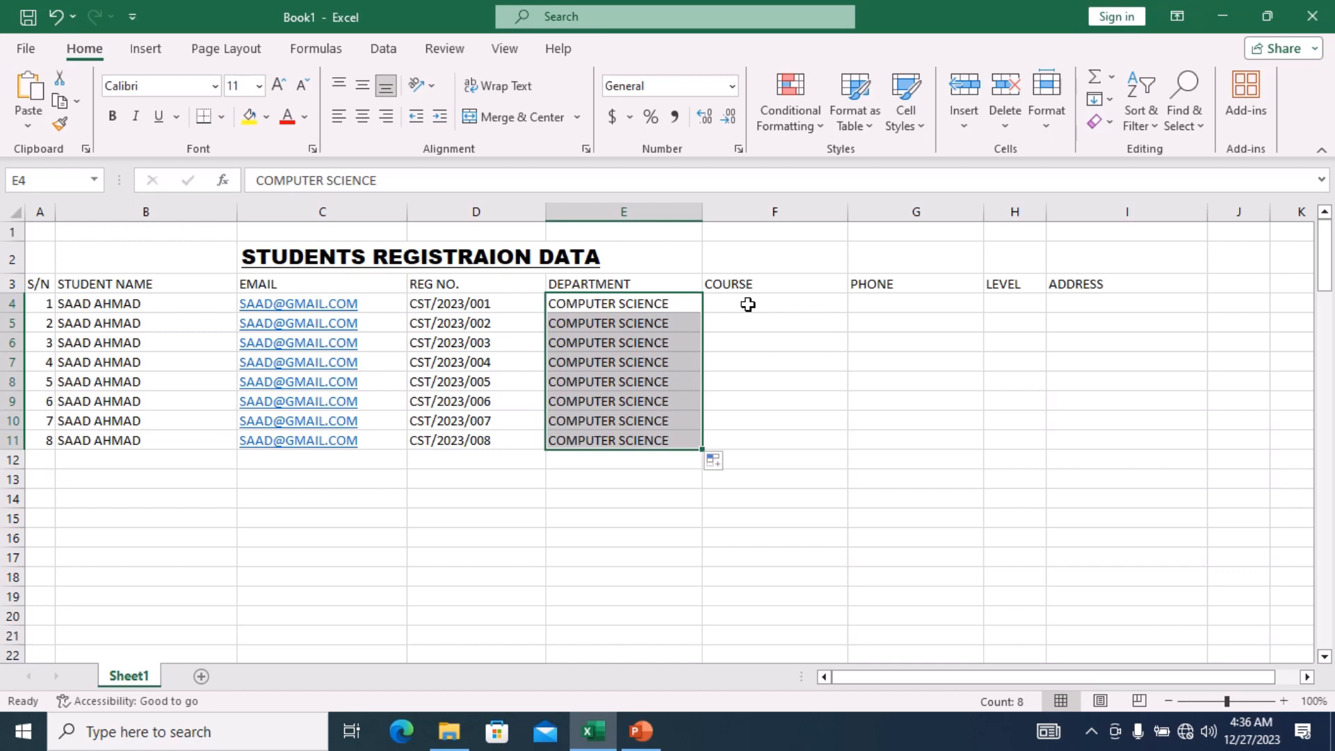
pyautogui.click(747, 305)
pyautogui.doubleClick(705, 306)
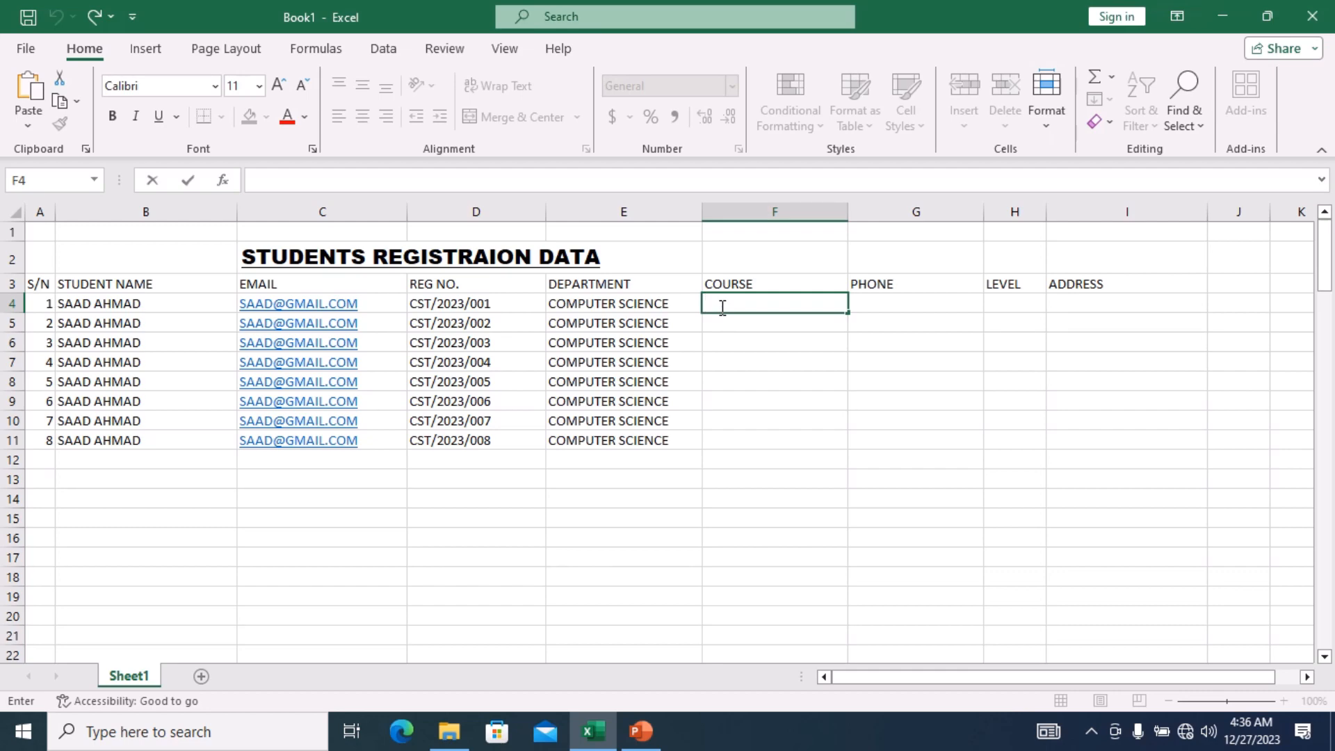
# Type INTRODUCTION PROGRAMMING into F4 as the first course entry.
pyautogui.write('INTRODUCTION ')
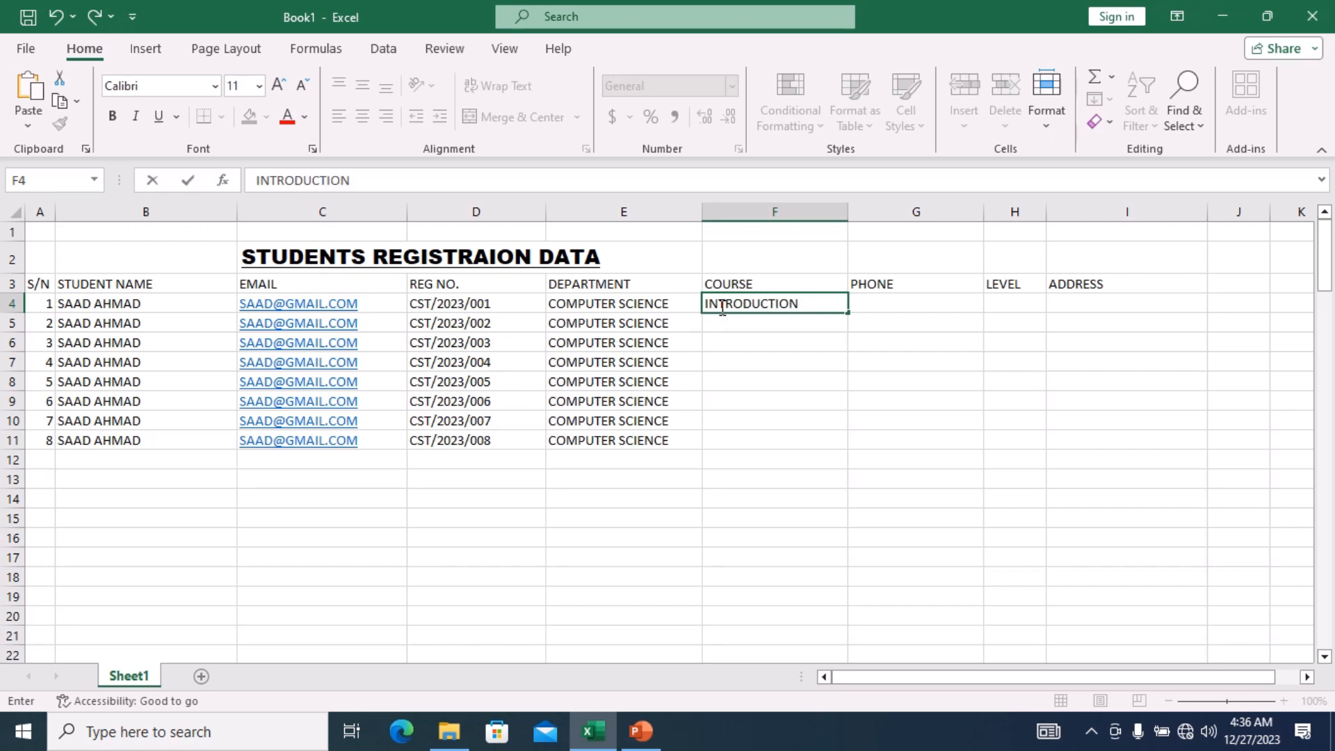
pyautogui.write('PROGRA')
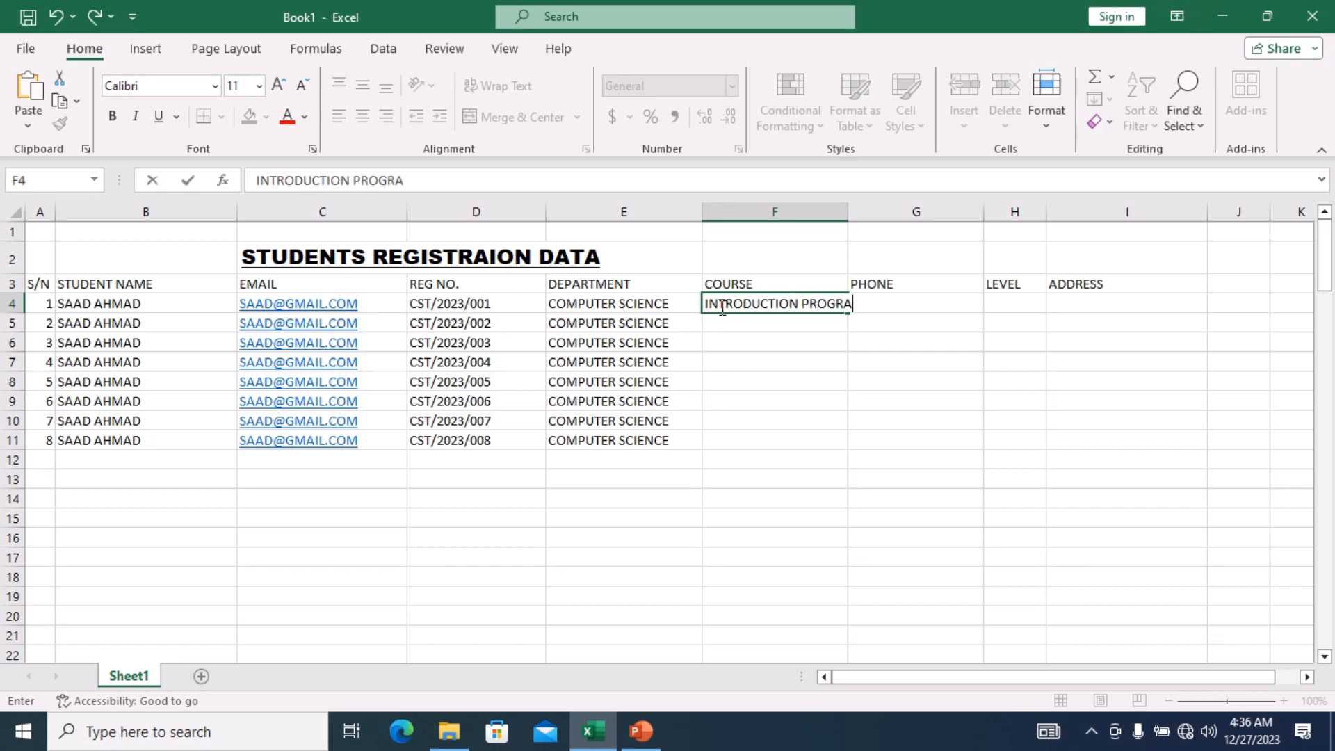
pyautogui.write('MMING')
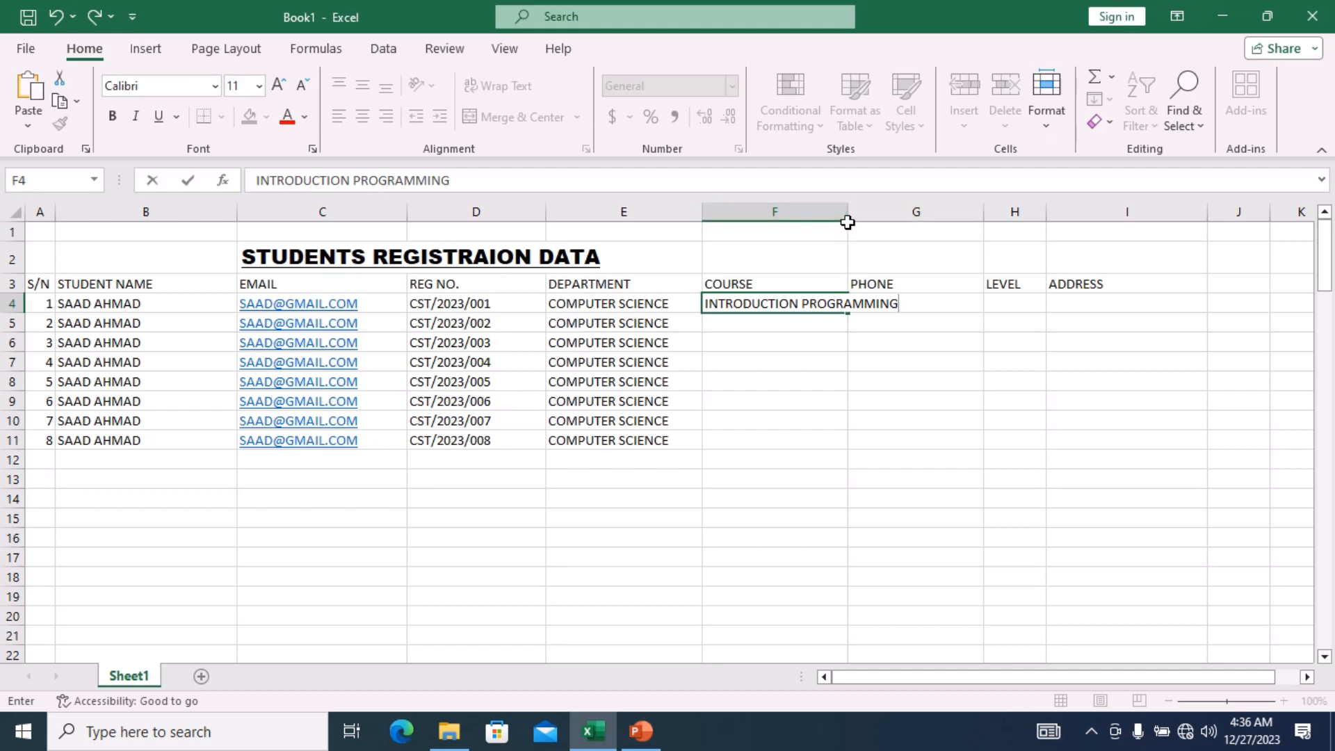
pyautogui.click(835, 304)
pyautogui.click(800, 368)
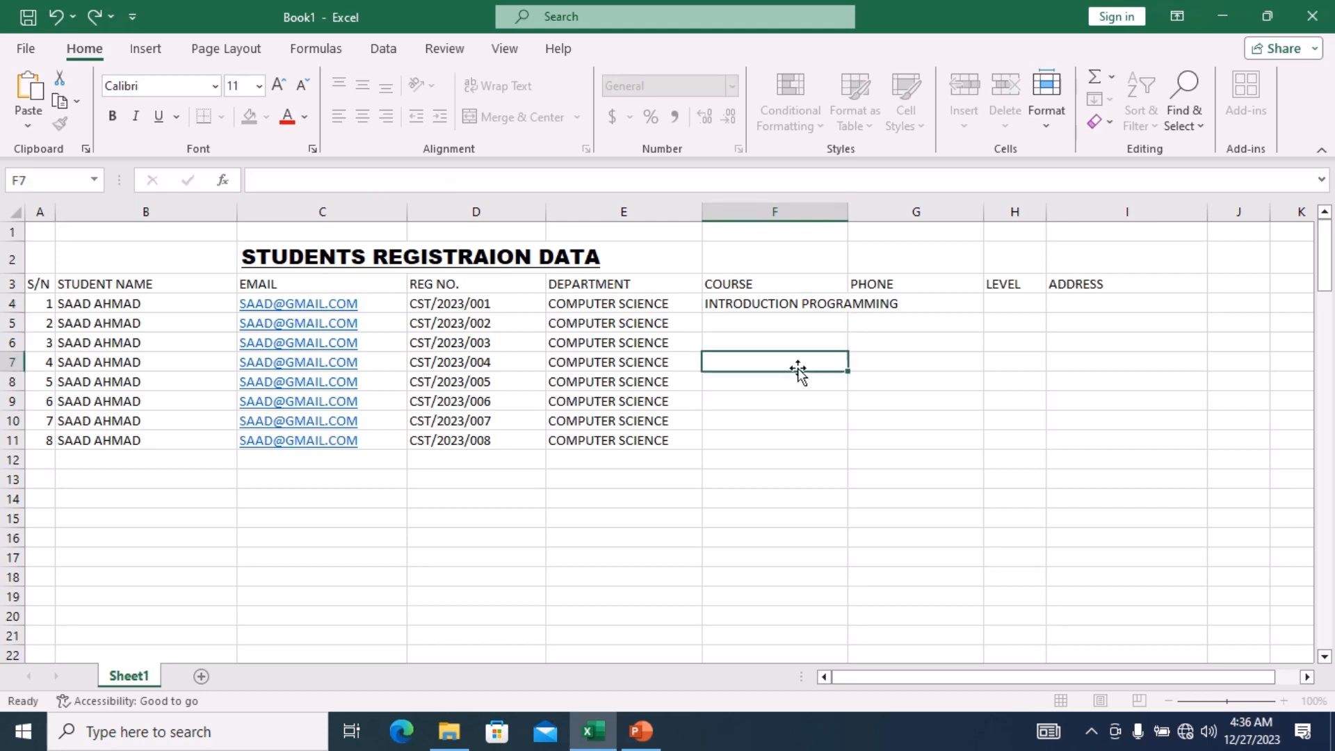
pyautogui.click(850, 219)
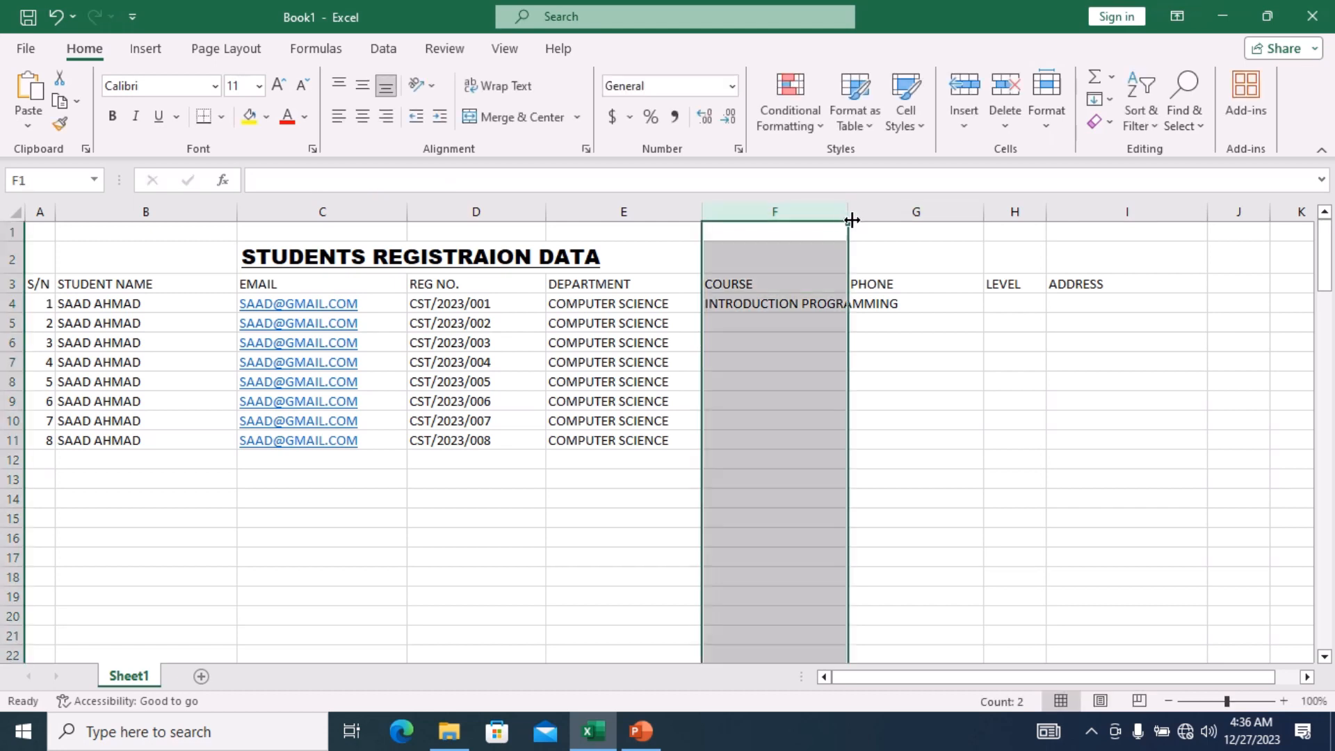
pyautogui.rightClick(852, 220)
pyautogui.click(829, 237)
pyautogui.rightClick(850, 217)
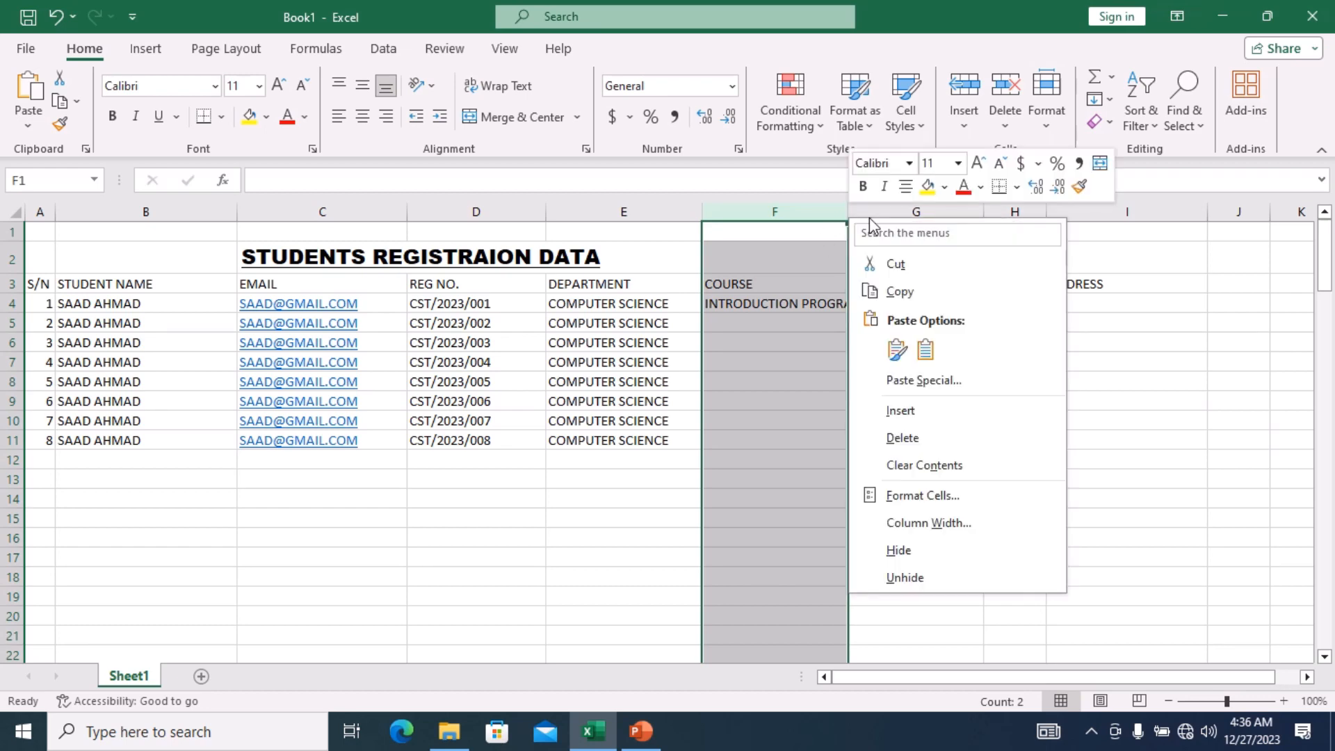
pyautogui.press('Escape')
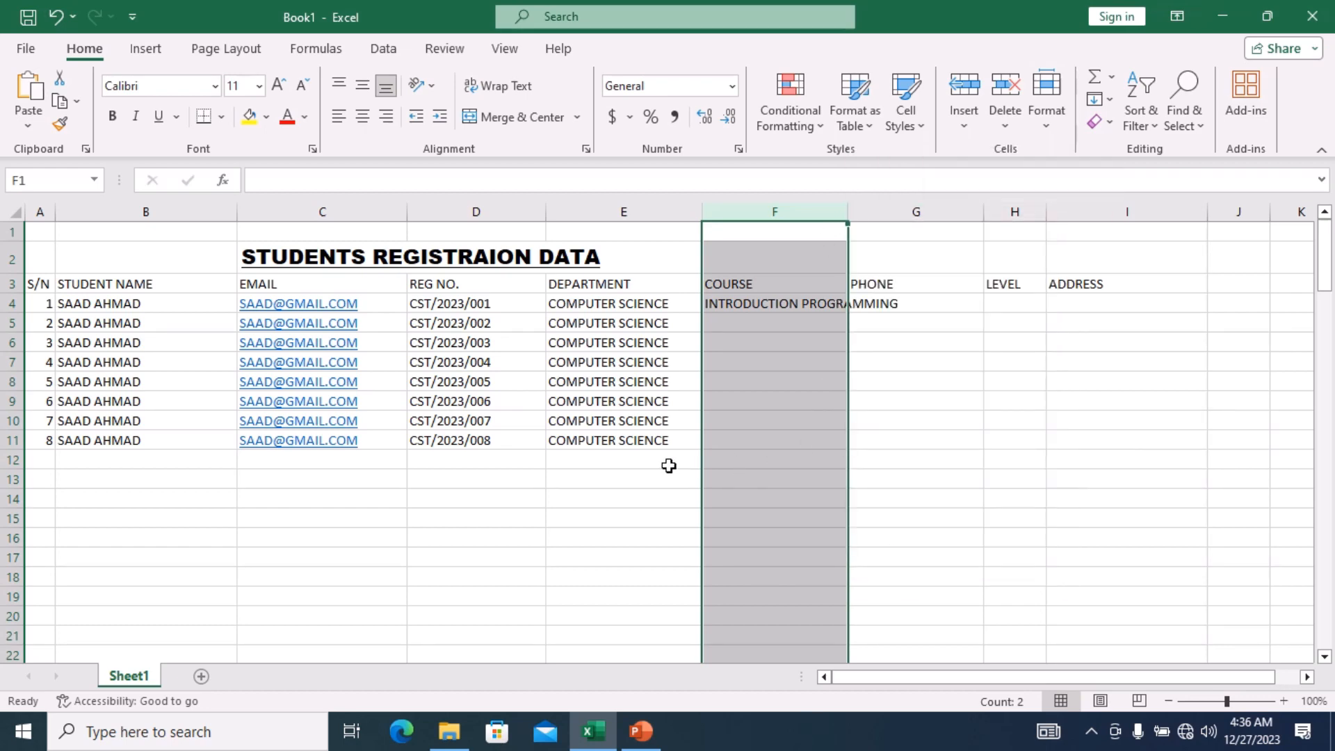
pyautogui.click(668, 466)
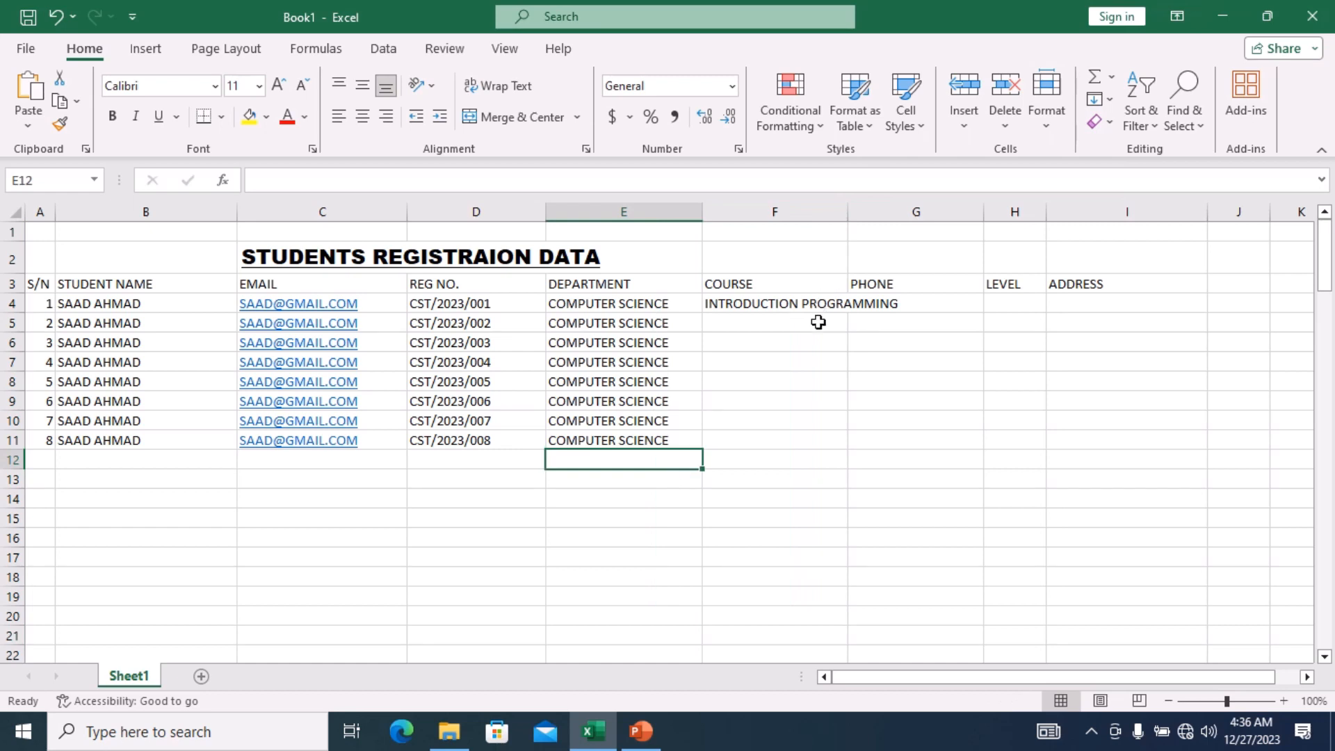
pyautogui.click(818, 322)
pyautogui.rightClick(846, 216)
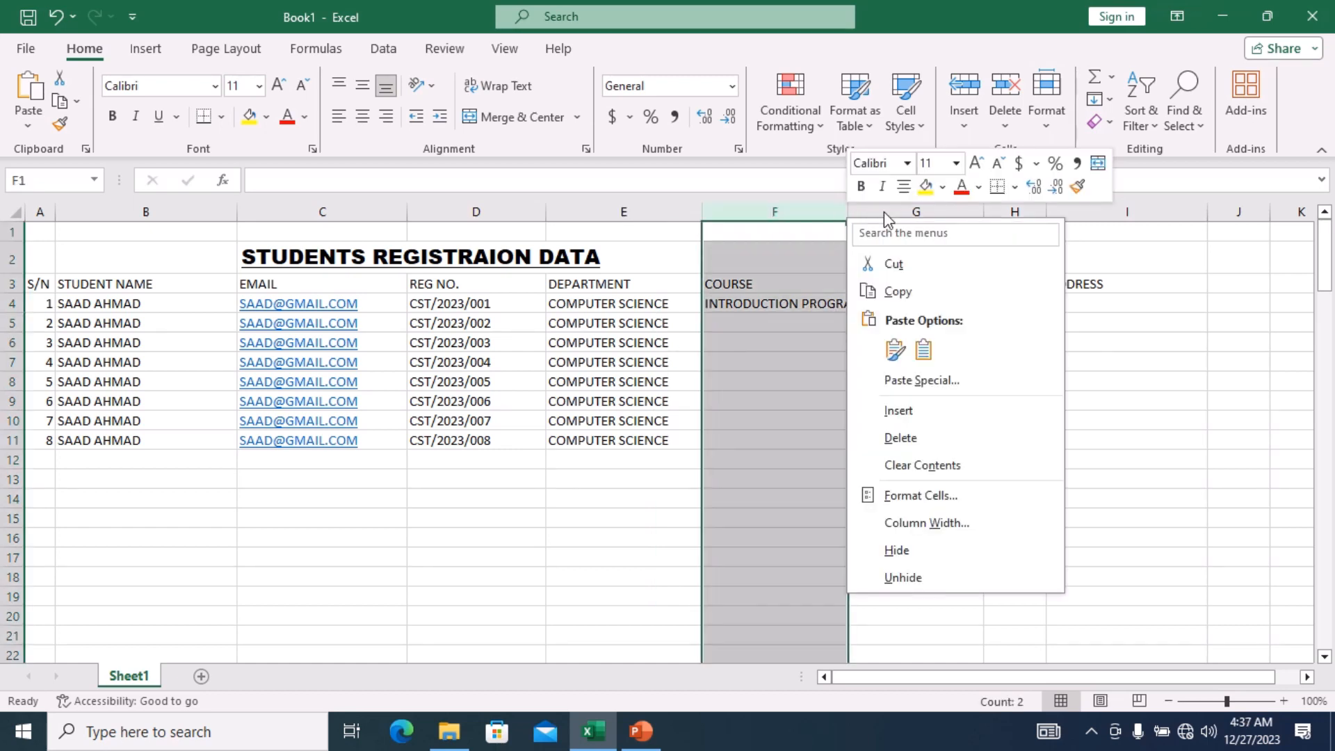
pyautogui.press('Escape')
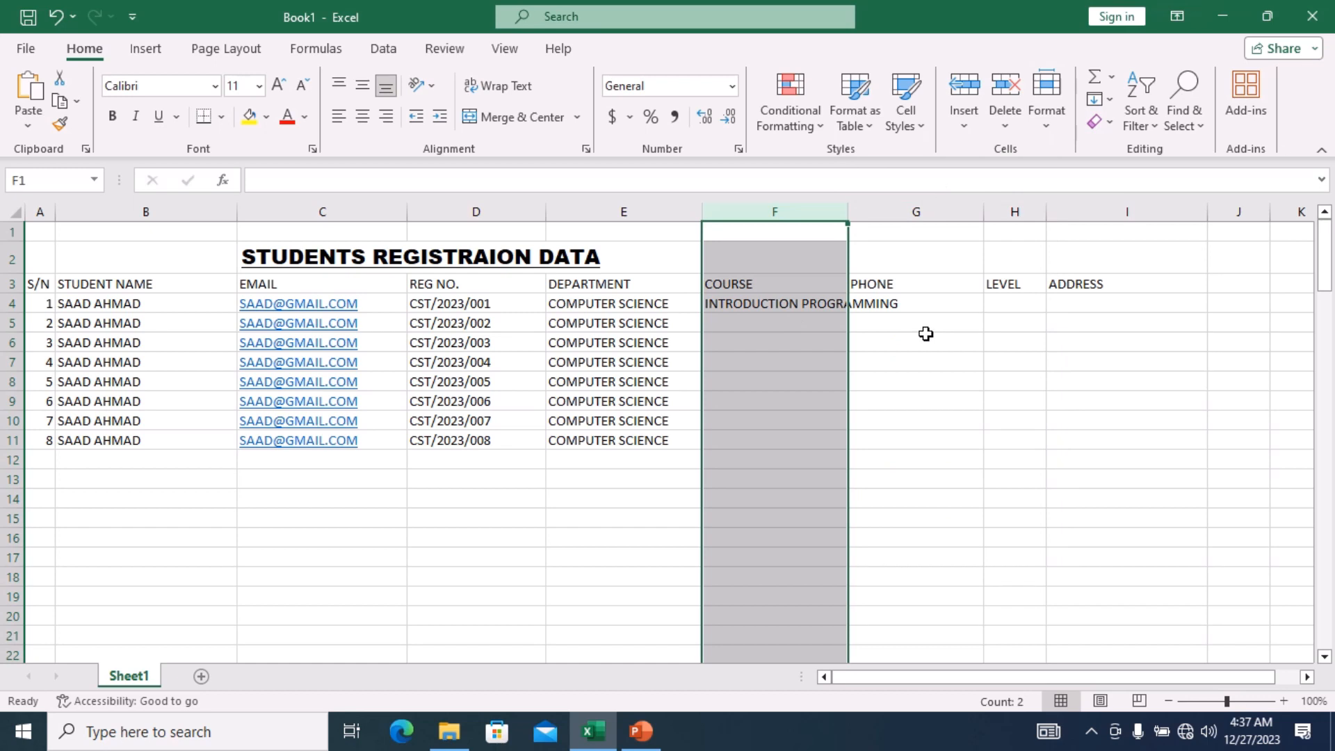
pyautogui.click(926, 333)
pyautogui.rightClick(844, 215)
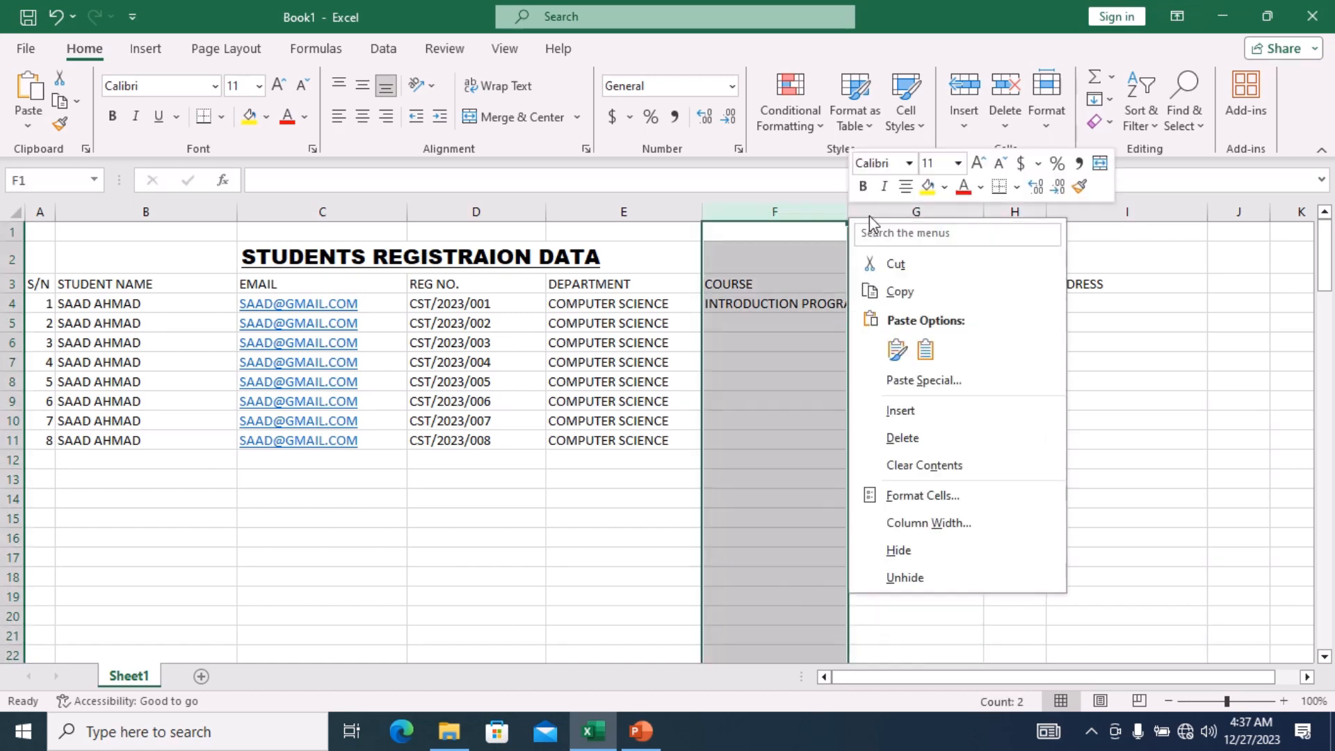
pyautogui.press('Escape')
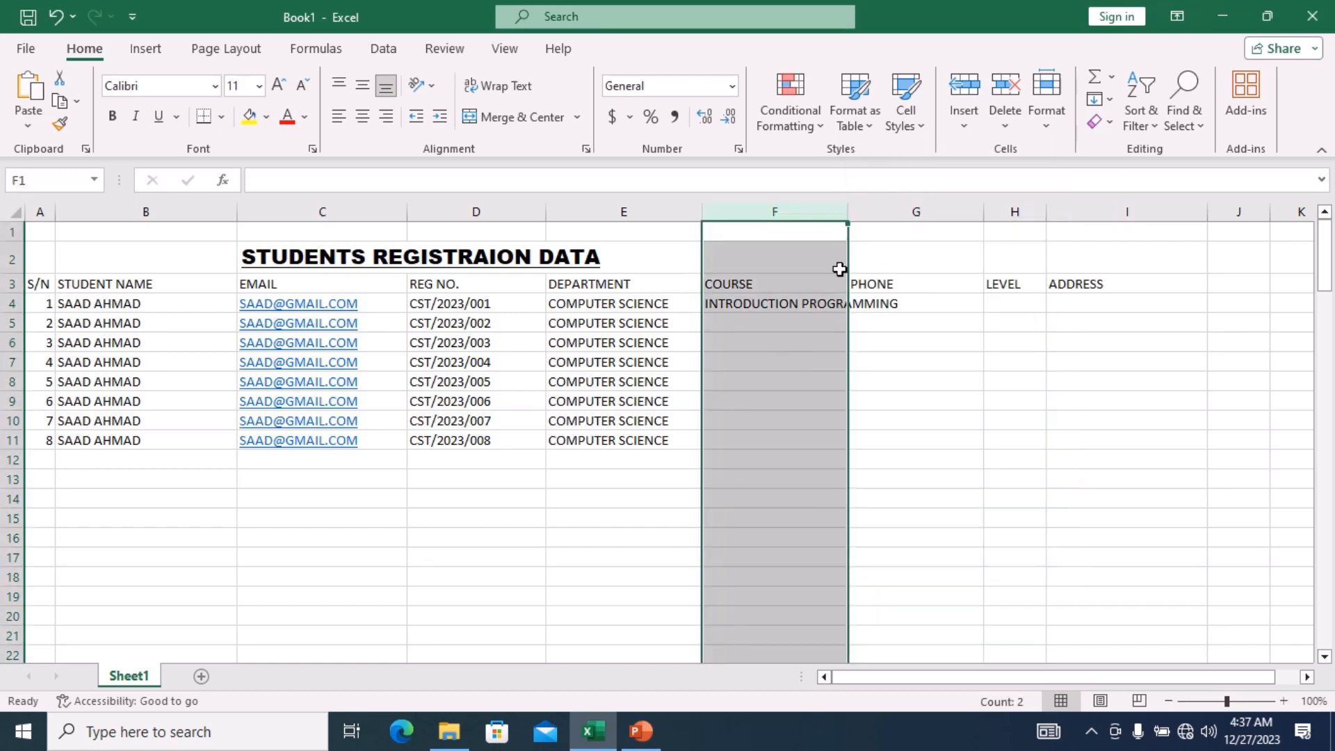
pyautogui.rightClick(848, 217)
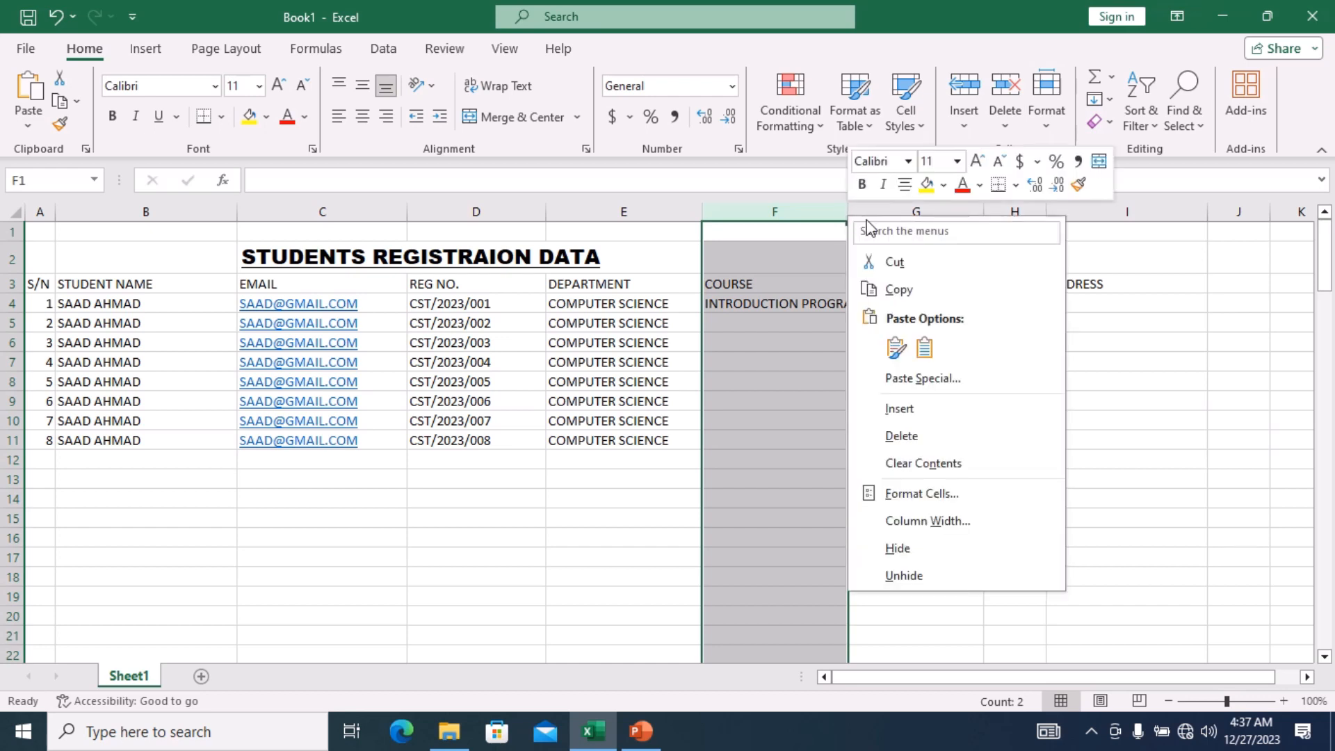
pyautogui.press('Escape')
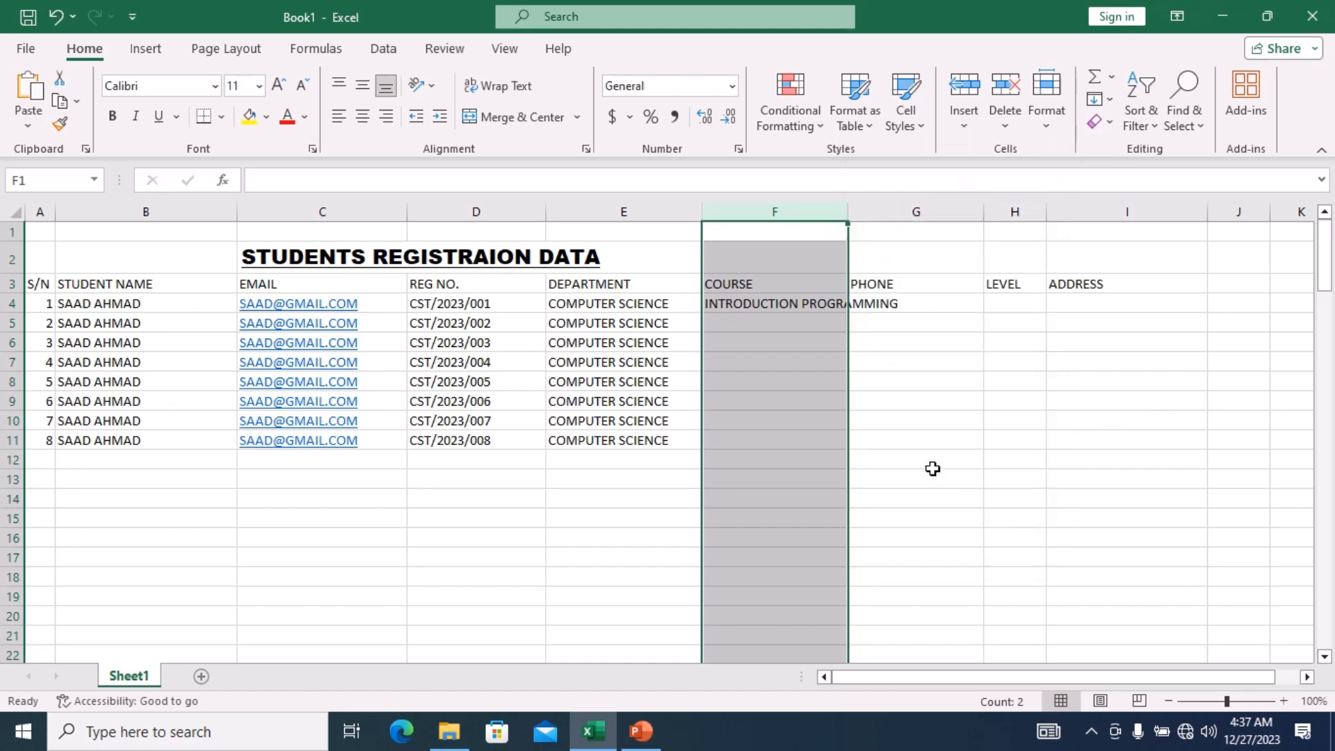
pyautogui.click(933, 466)
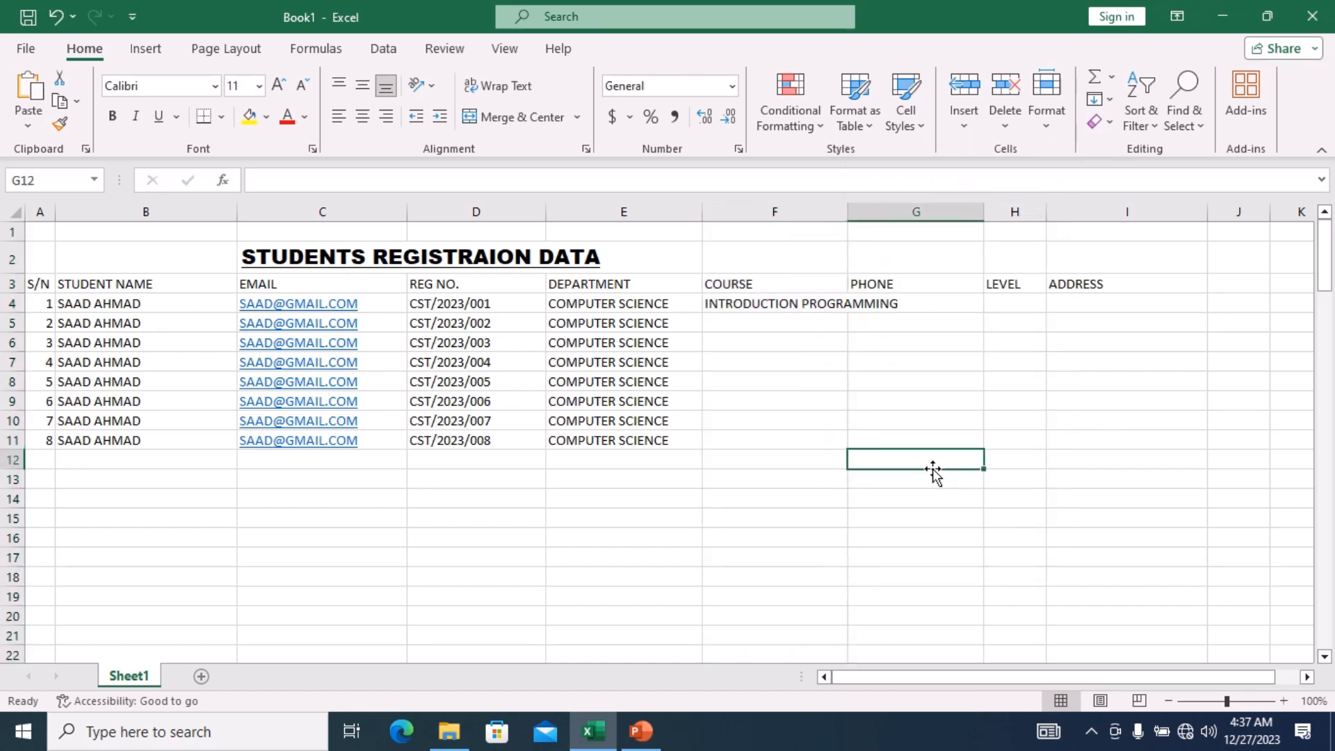
pyautogui.rightClick(846, 214)
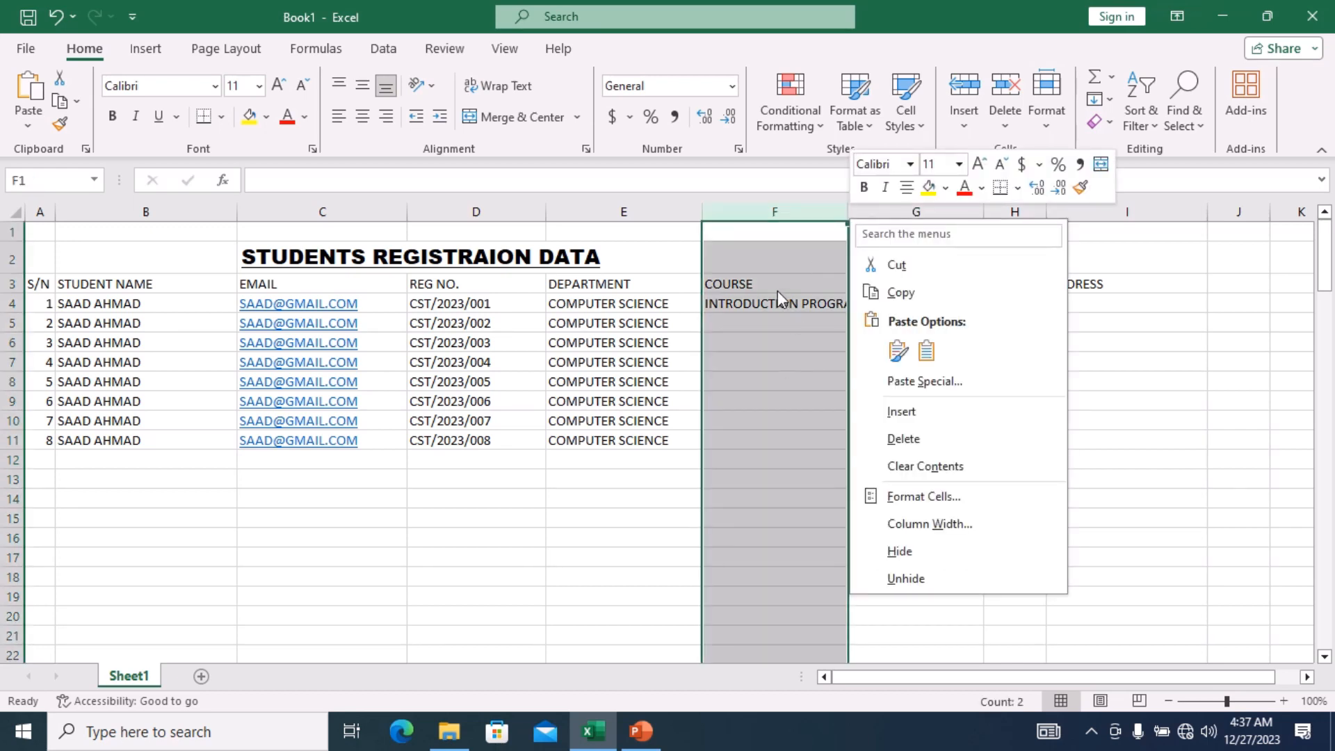
pyautogui.press('Escape')
pyautogui.click(793, 306)
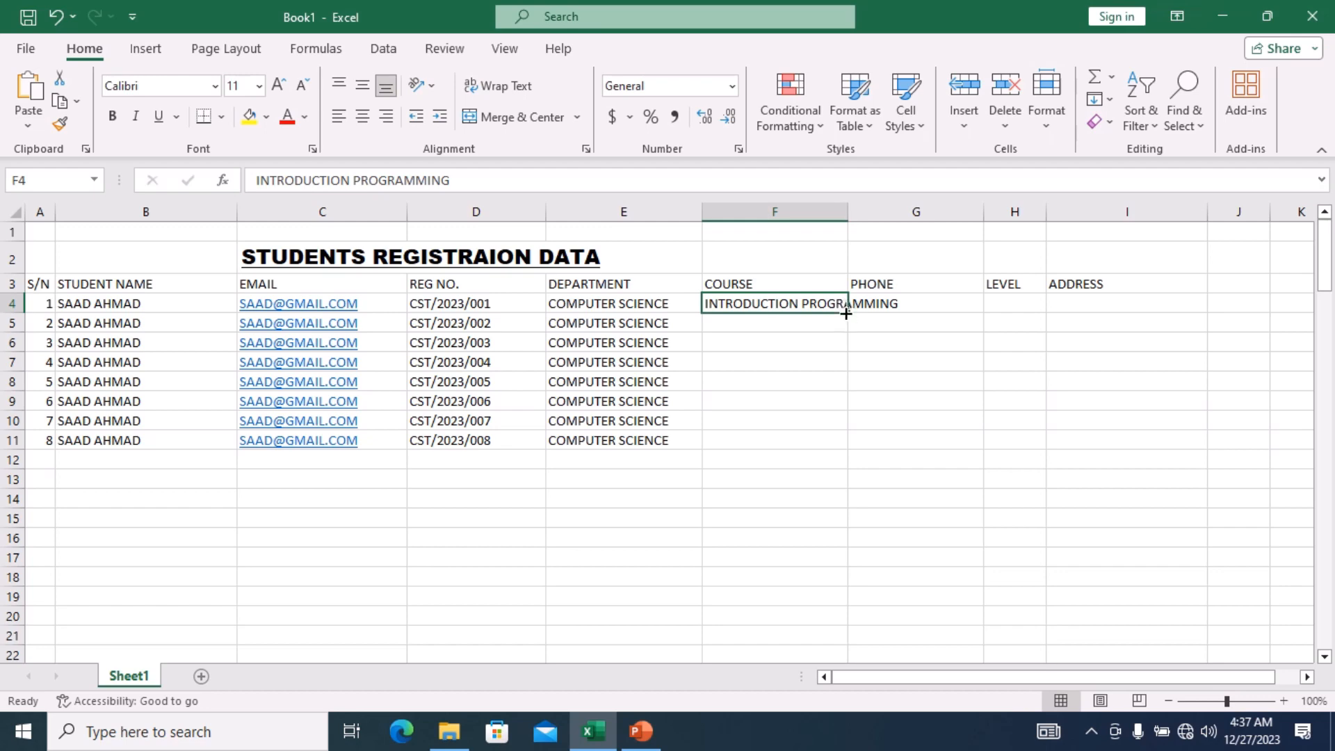
# Copy INTRODUCTION PROGRAMMING down to F11 and enter a sample phone number in G4.
pyautogui.moveTo(848, 312); pyautogui.dragTo(848, 448)
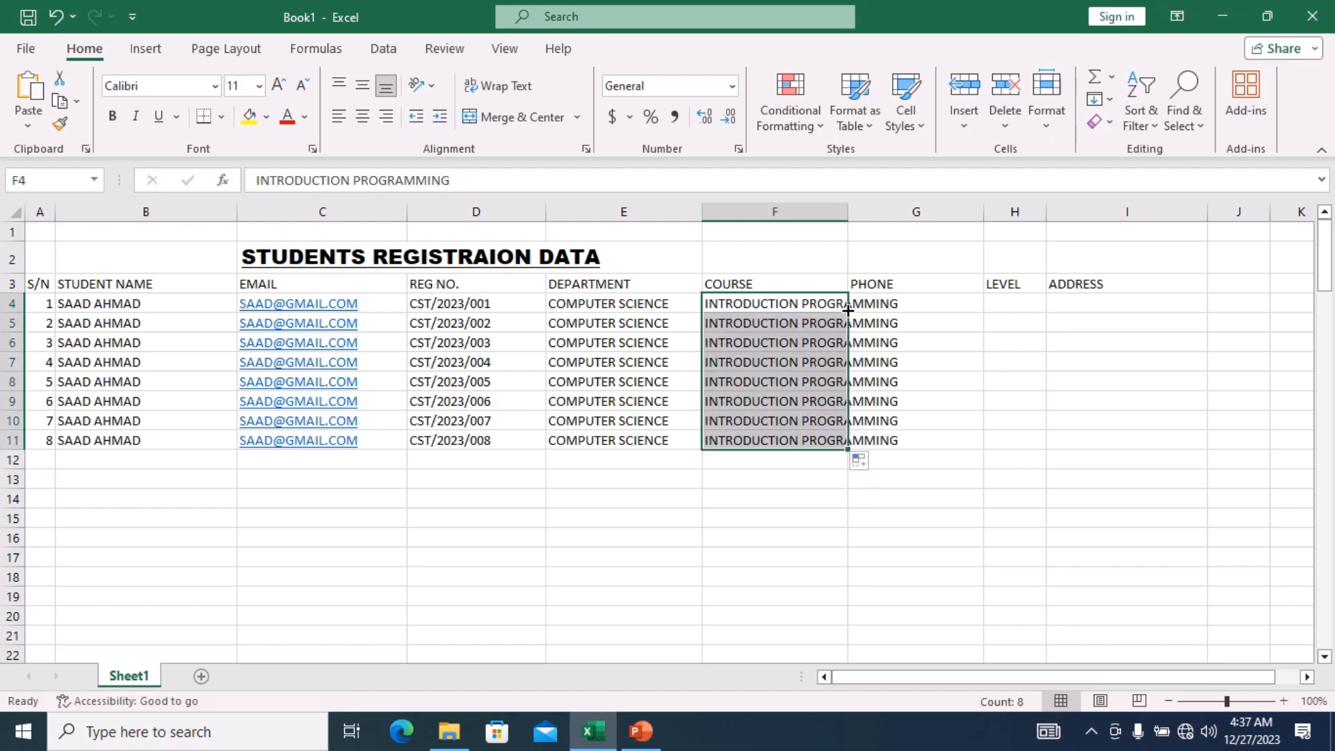
pyautogui.click(914, 277)
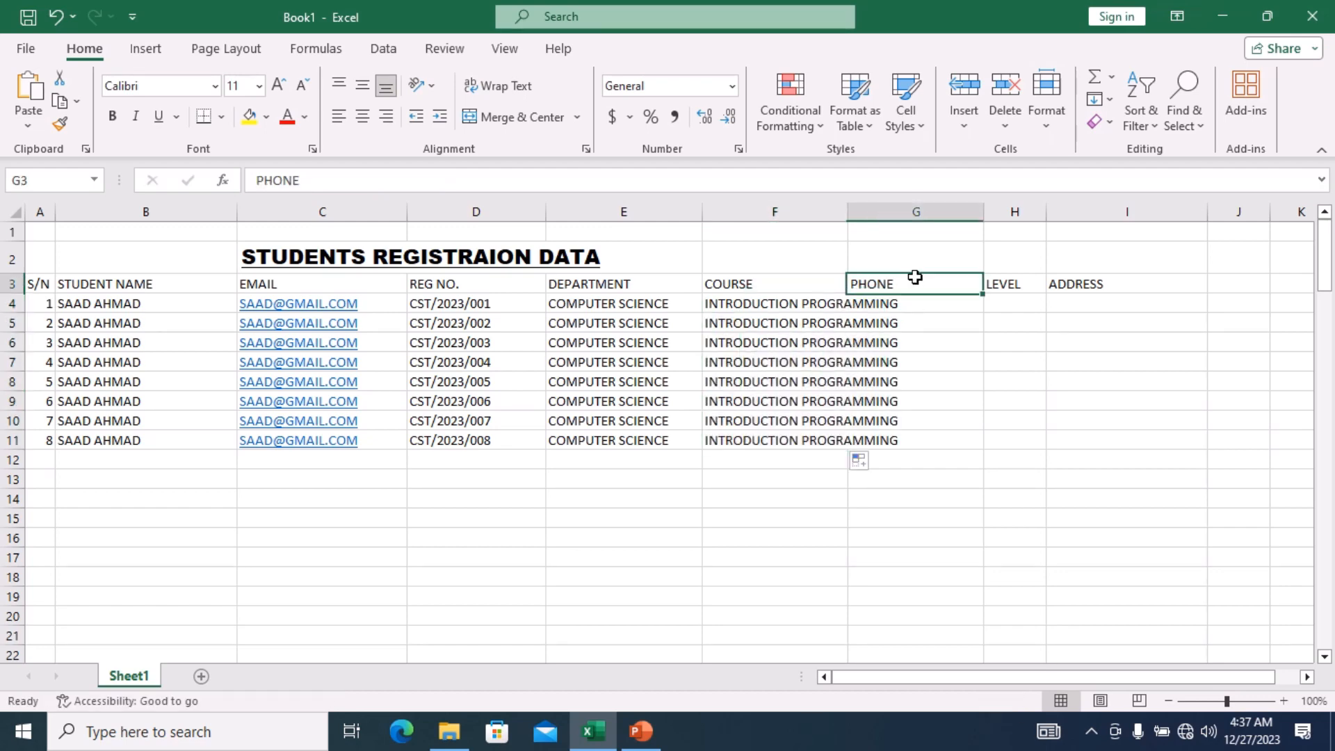
pyautogui.click(942, 304)
pyautogui.doubleClick(943, 305)
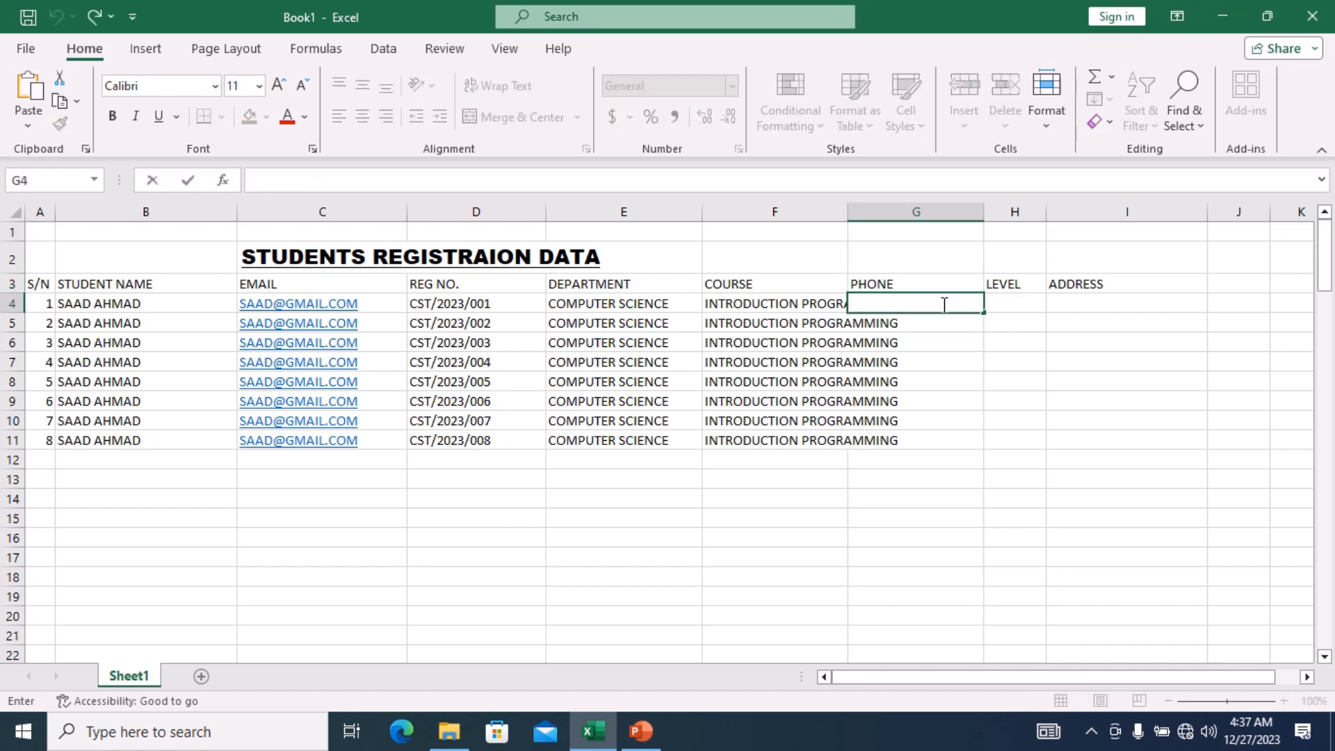
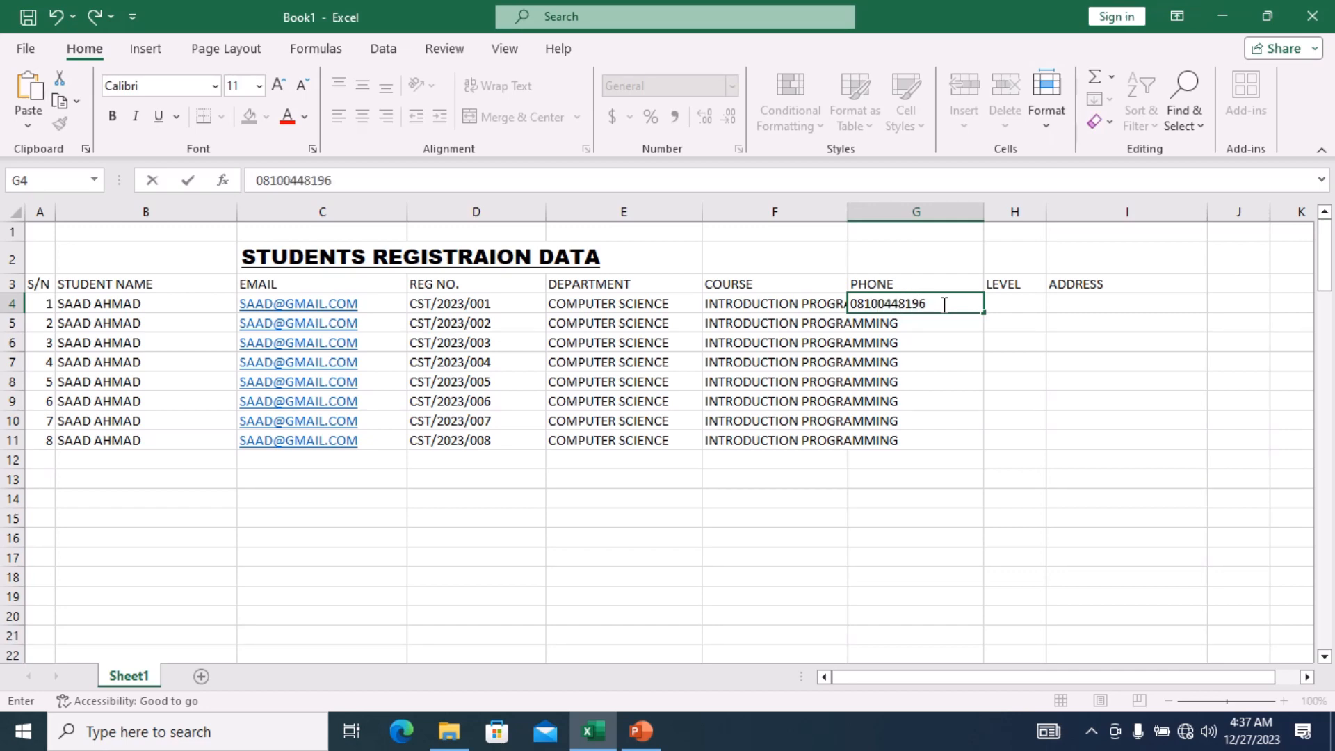
# Paste the phone number into G5 and G6, then fill it down to G11.
pyautogui.doubleClick(945, 305)
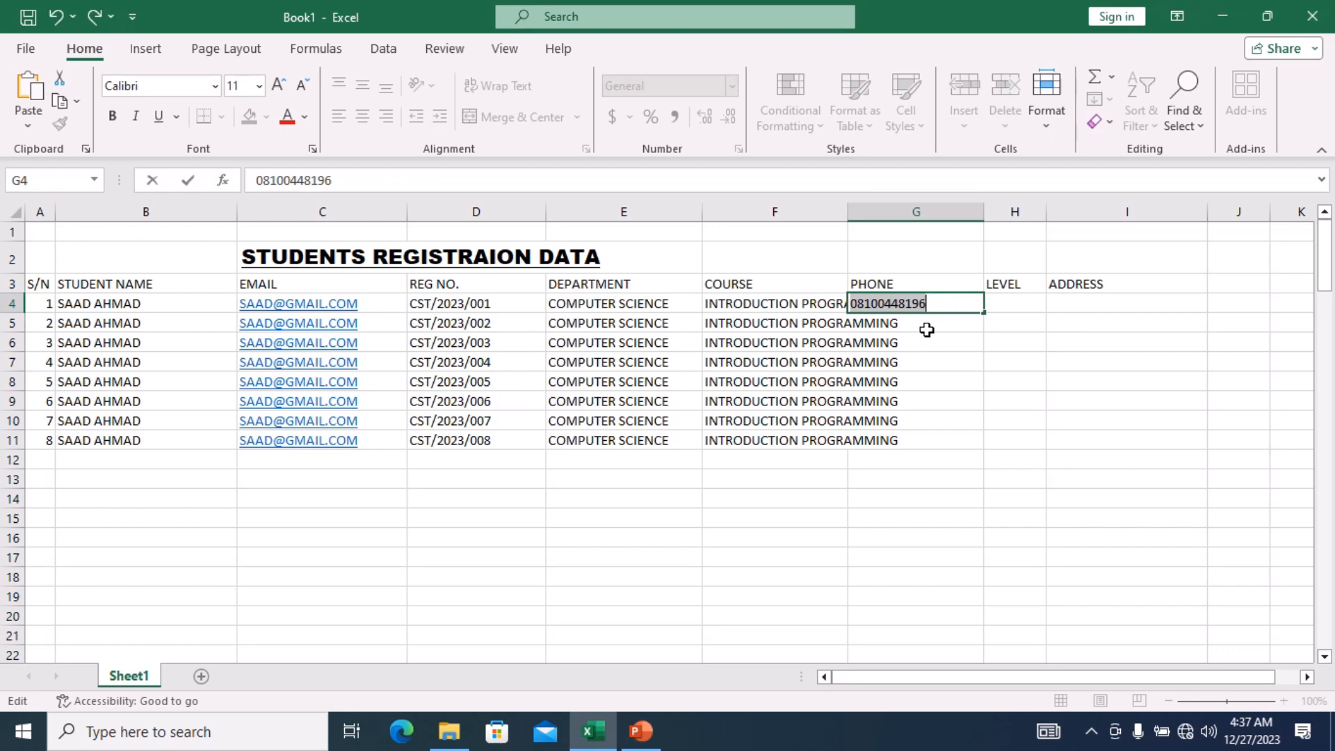
pyautogui.hotkey('ctrl', 'c')
pyautogui.click(927, 330)
pyautogui.hotkey('ctrl', 'v')
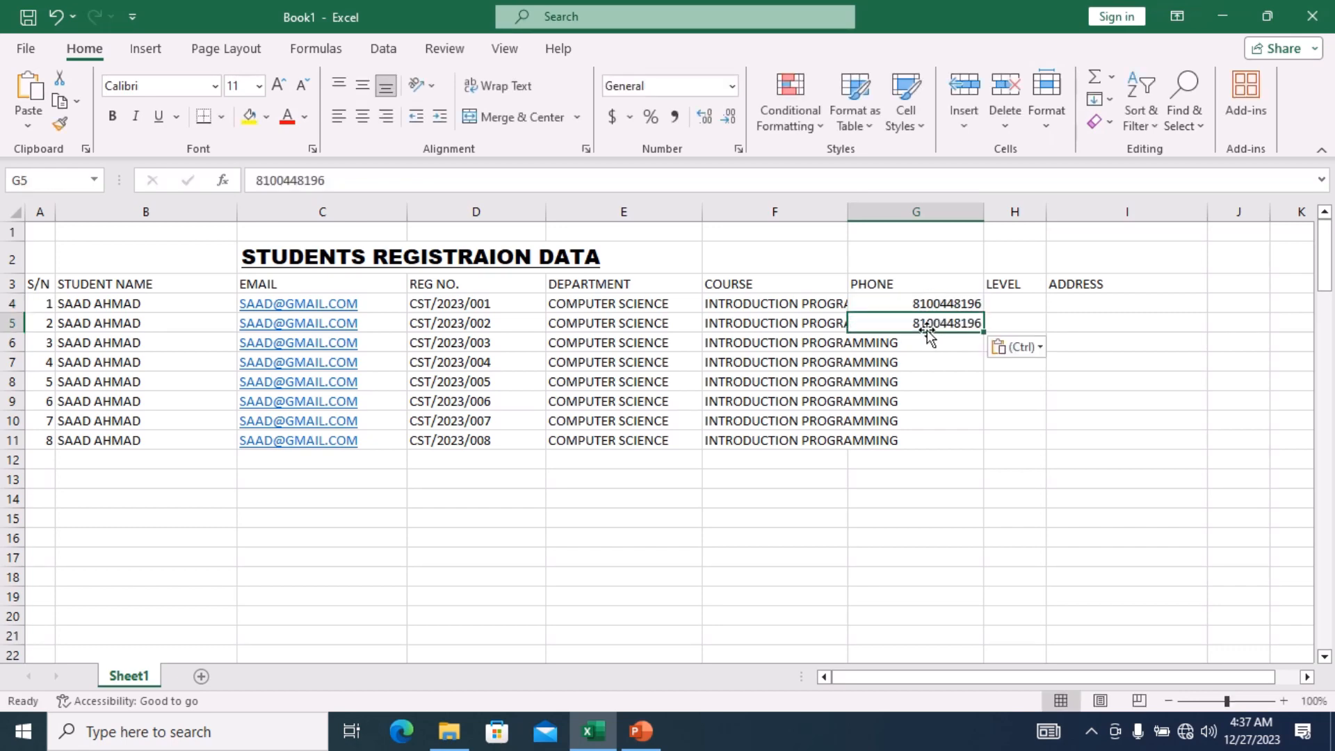
pyautogui.click(929, 341)
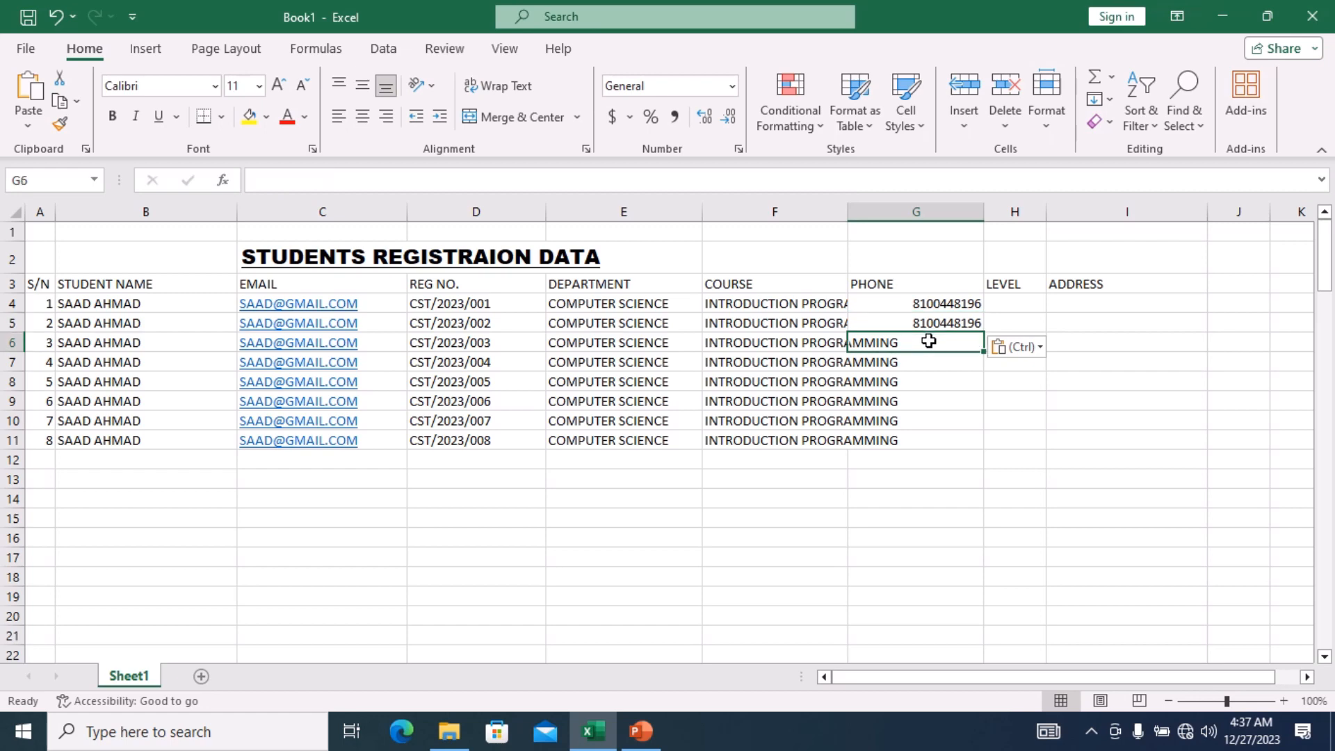
pyautogui.hotkey('ctrl', 'v')
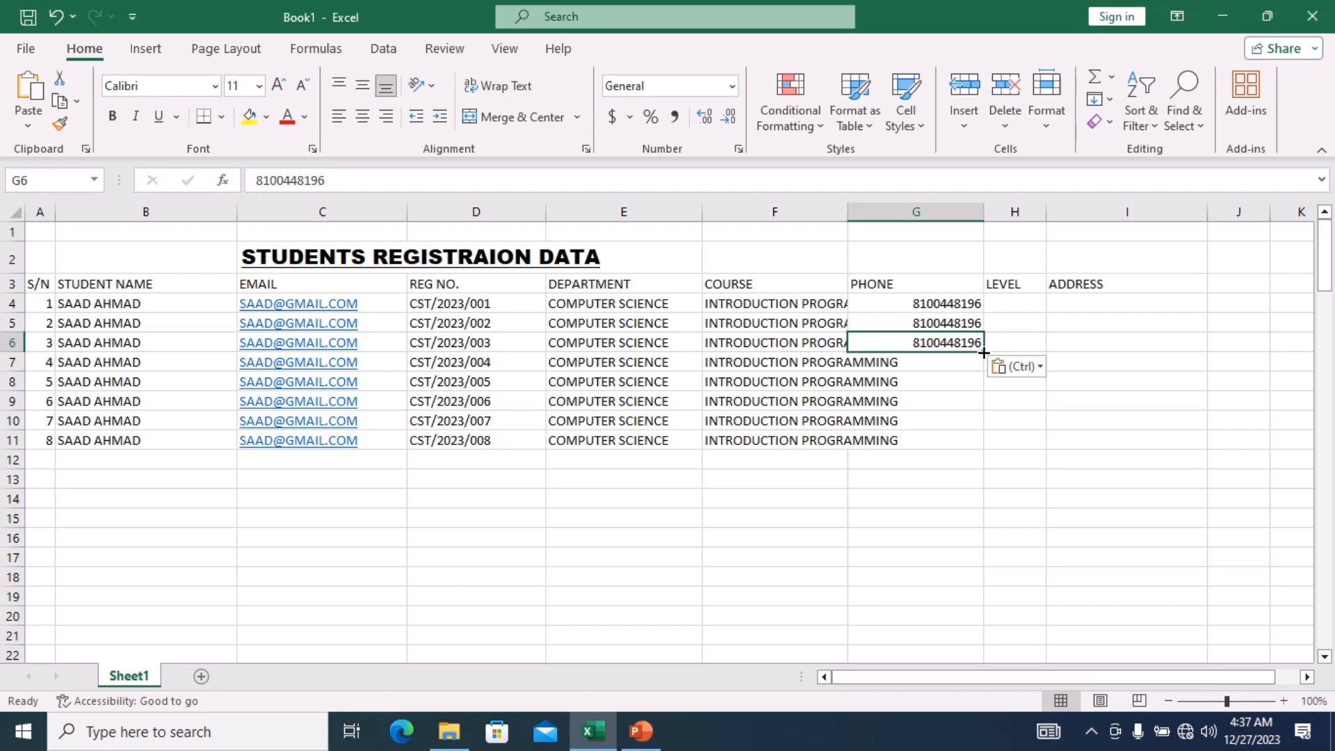
pyautogui.doubleClick(984, 353)
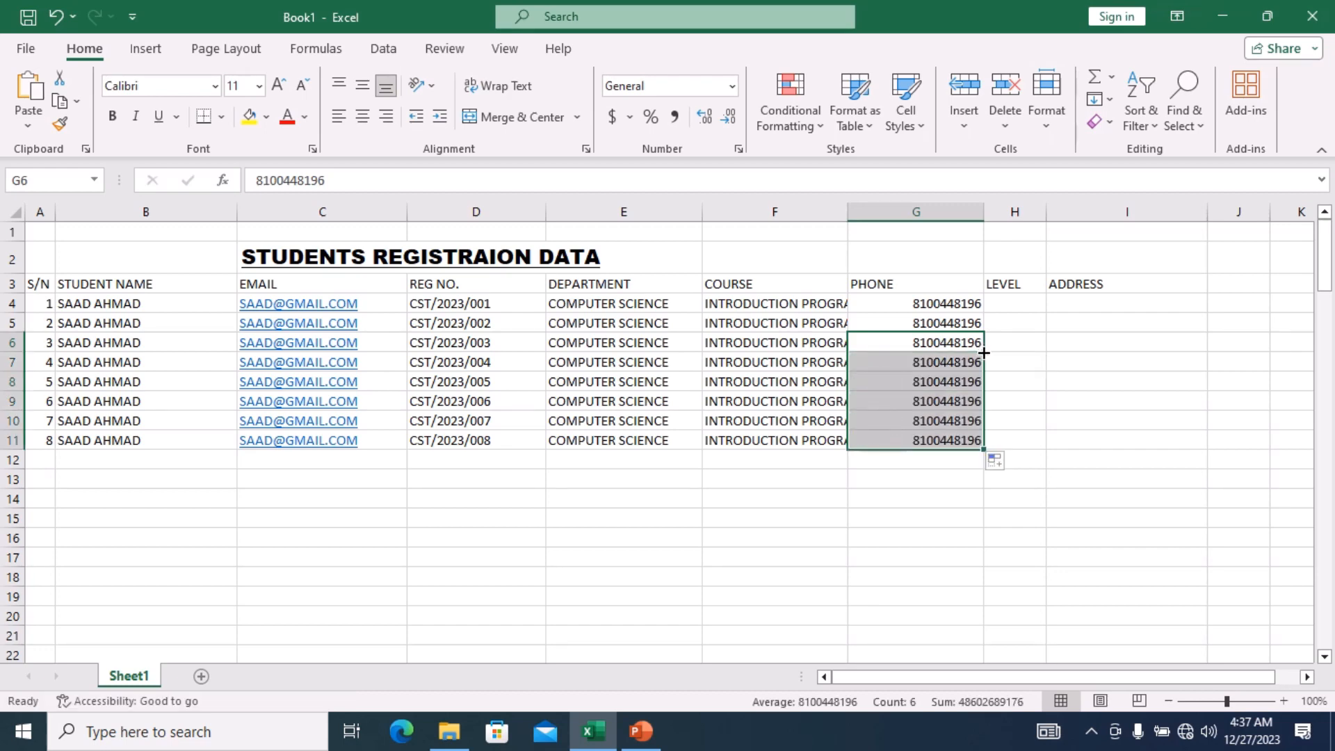
pyautogui.click(815, 484)
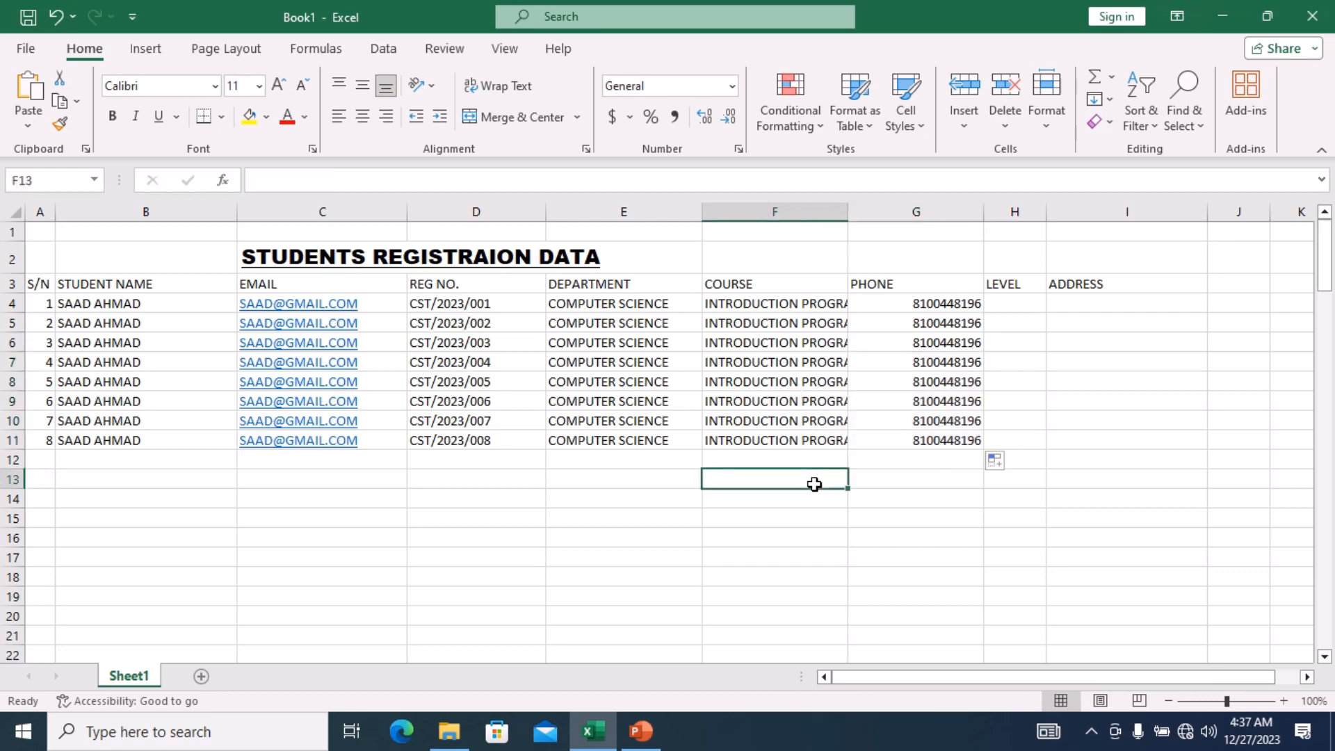
# Narrow PHONE column G and widen COURSE column F to show INTRODUCTION PROGRAMMING fully.
pyautogui.click(831, 344)
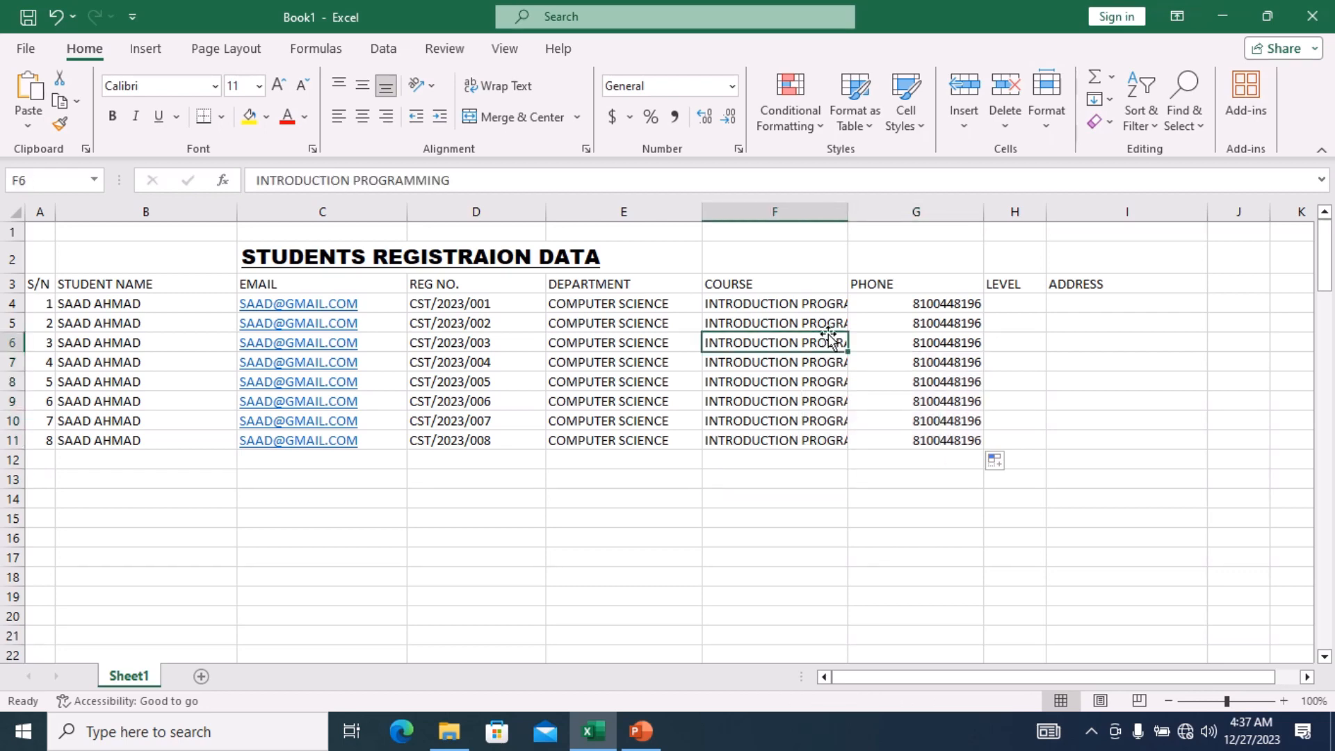
pyautogui.click(825, 306)
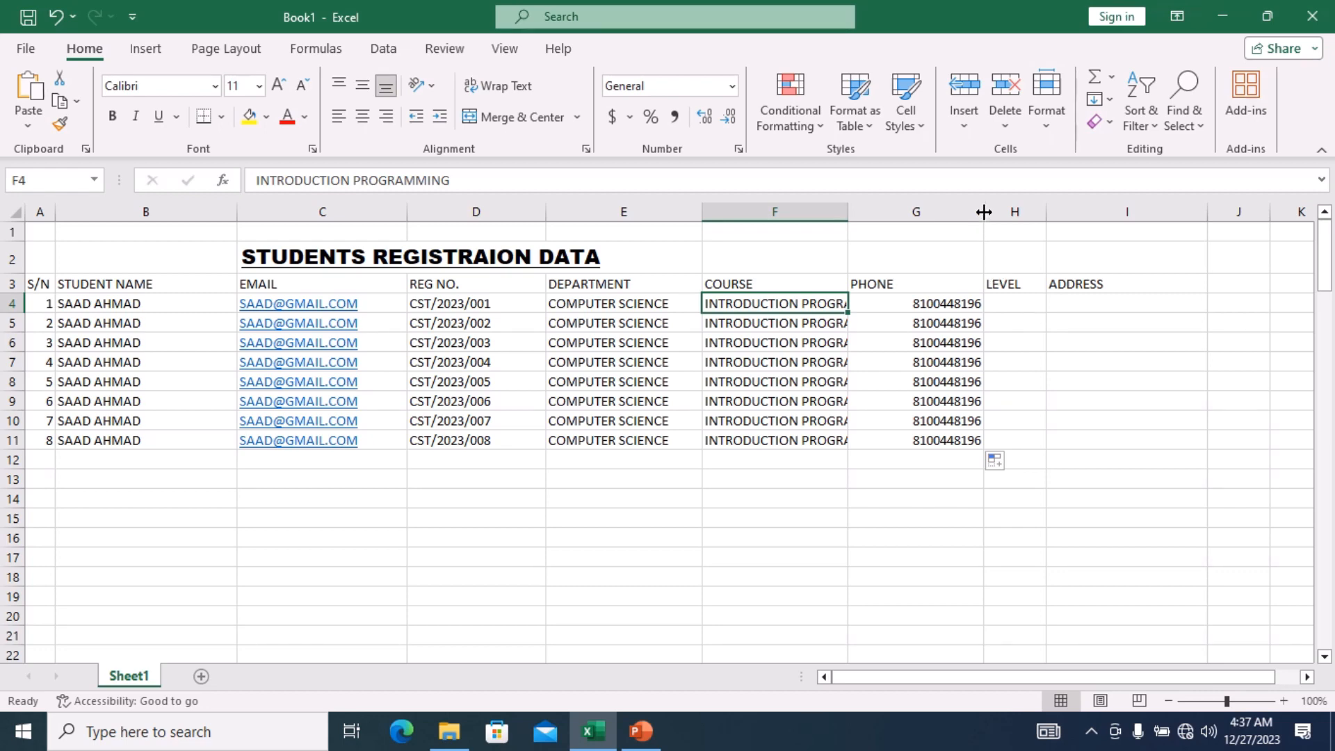
pyautogui.moveTo(983, 212); pyautogui.dragTo(938, 219)
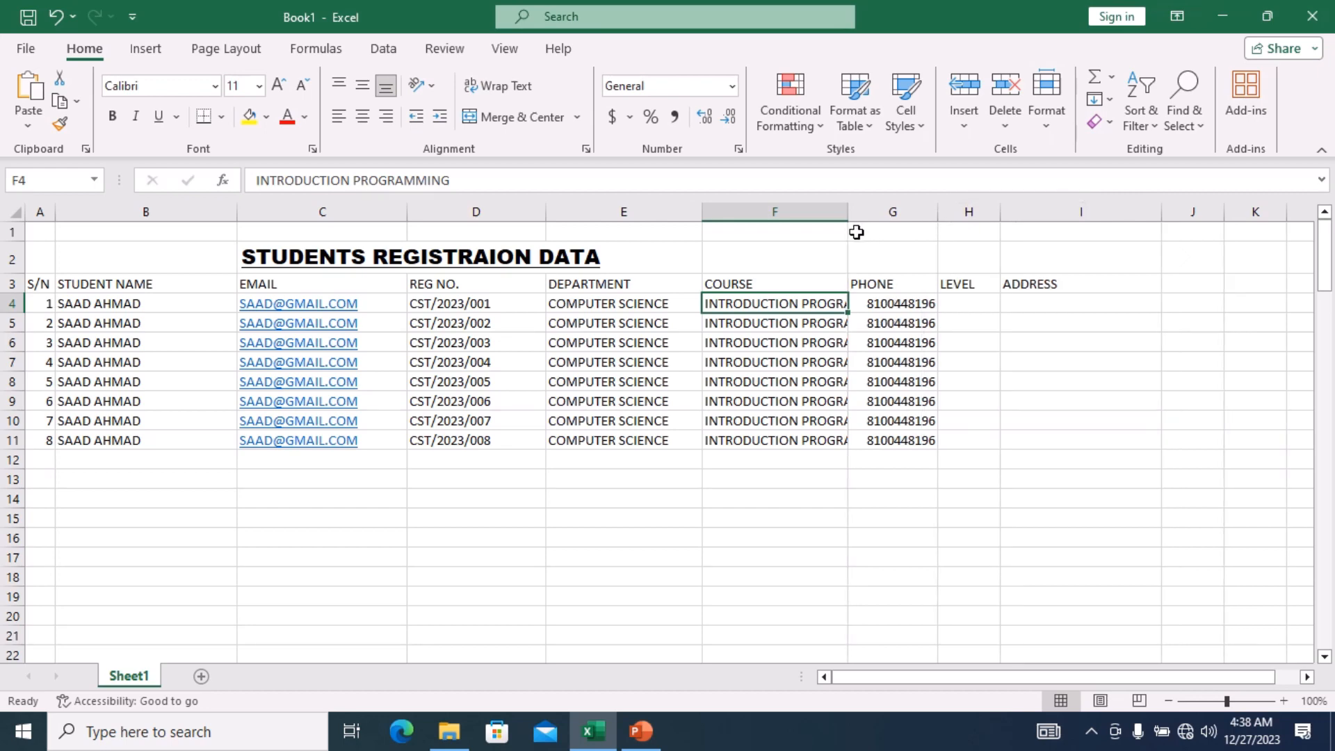
pyautogui.moveTo(848, 212); pyautogui.dragTo(902, 215)
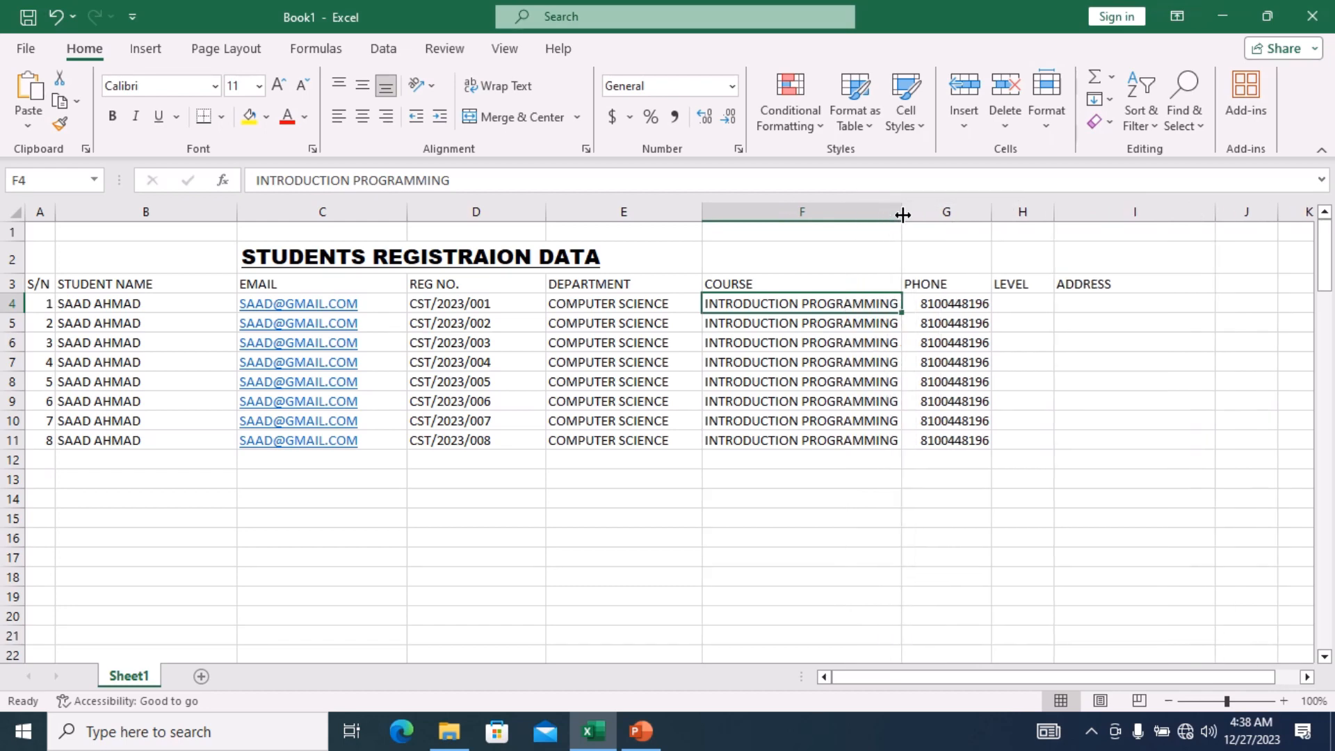
pyautogui.click(1012, 301)
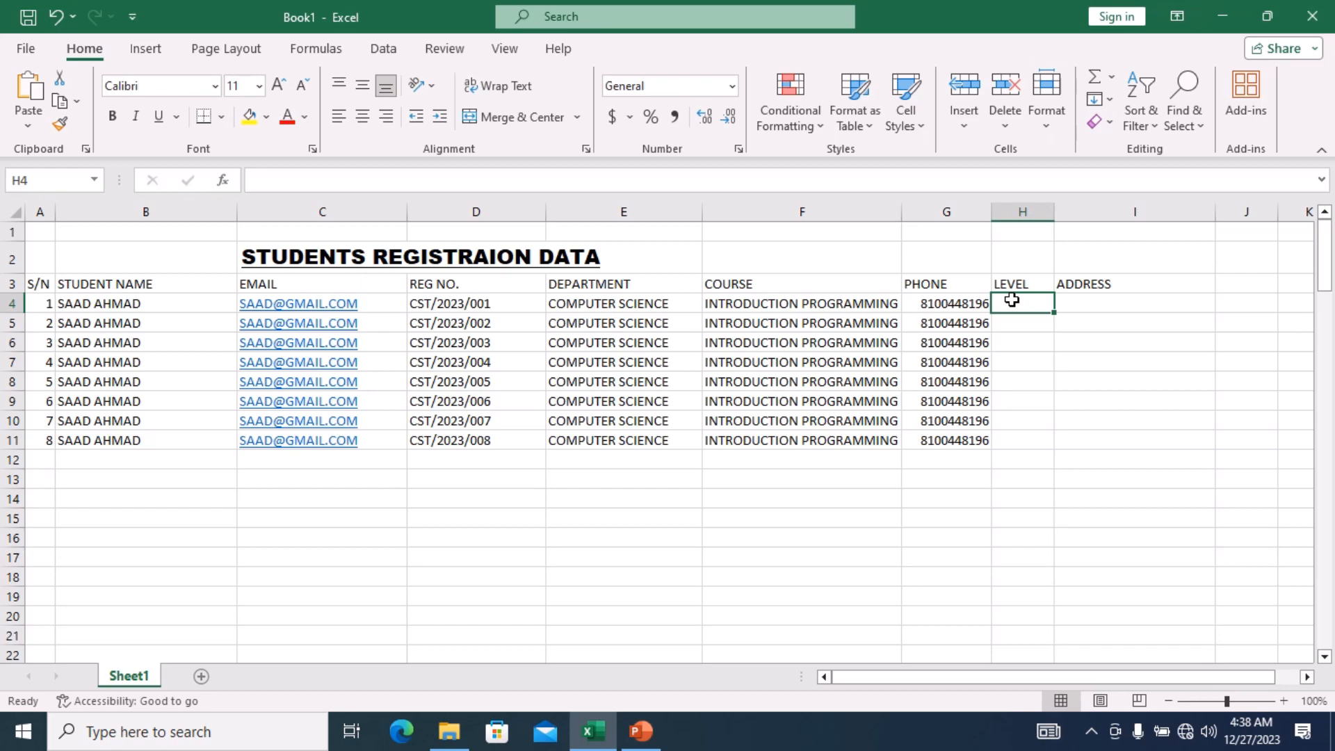
# Enter LEVEL 1 in H4, fill the series to H11, and change H11 to LEVEL 1.
pyautogui.write('LEVEL 1')
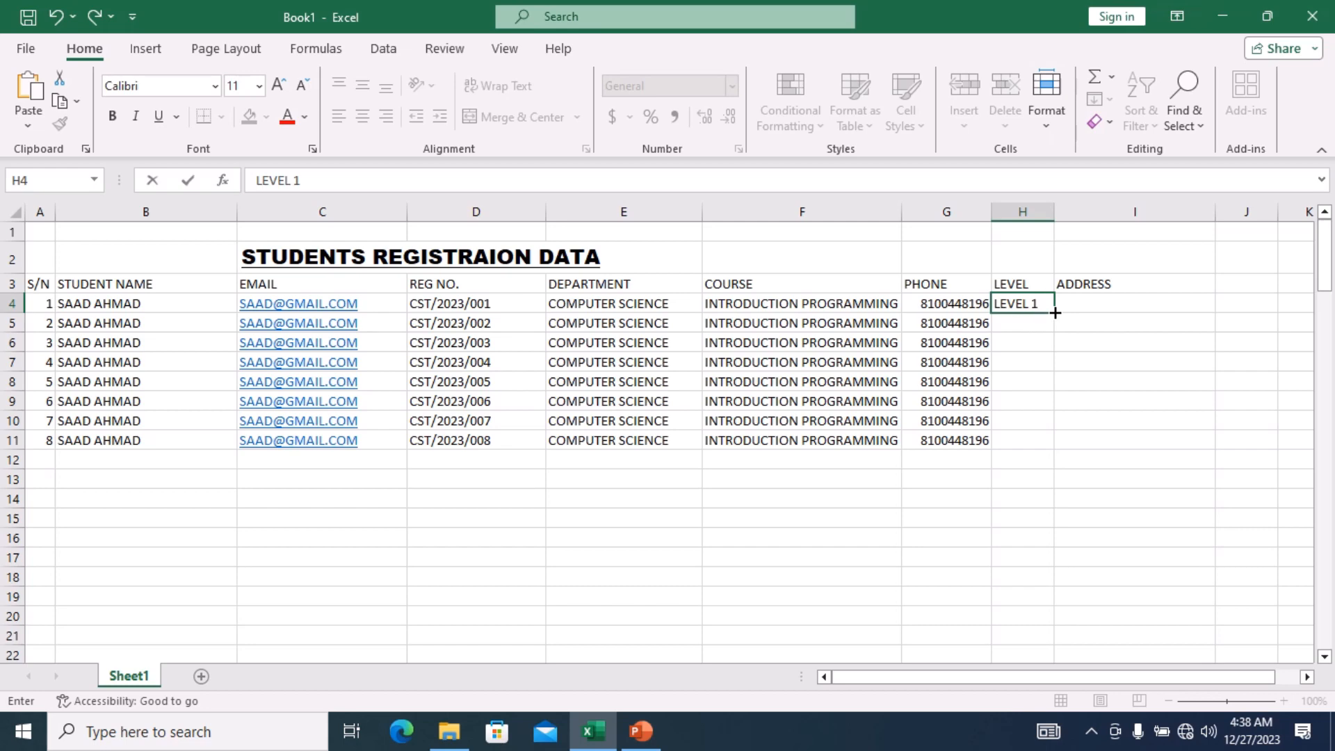
pyautogui.click(1055, 312)
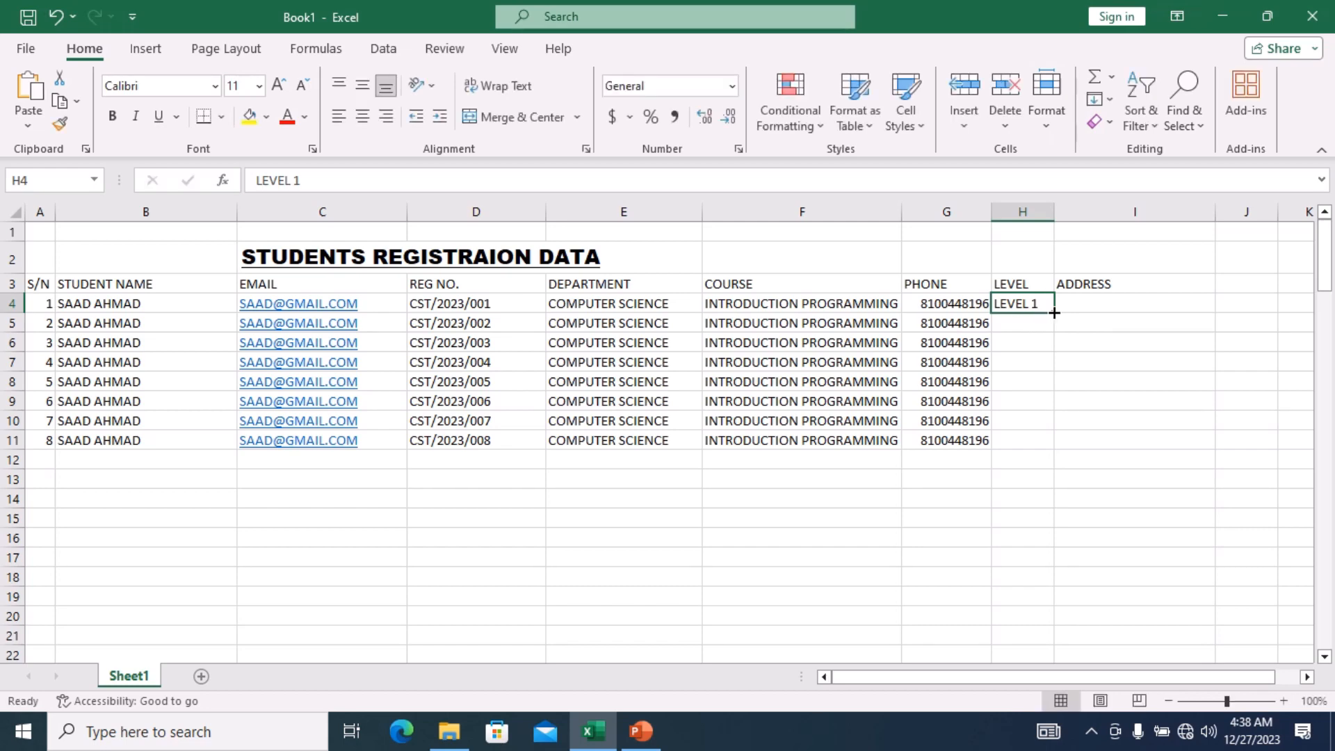
pyautogui.moveTo(1054, 313); pyautogui.dragTo(1055, 449)
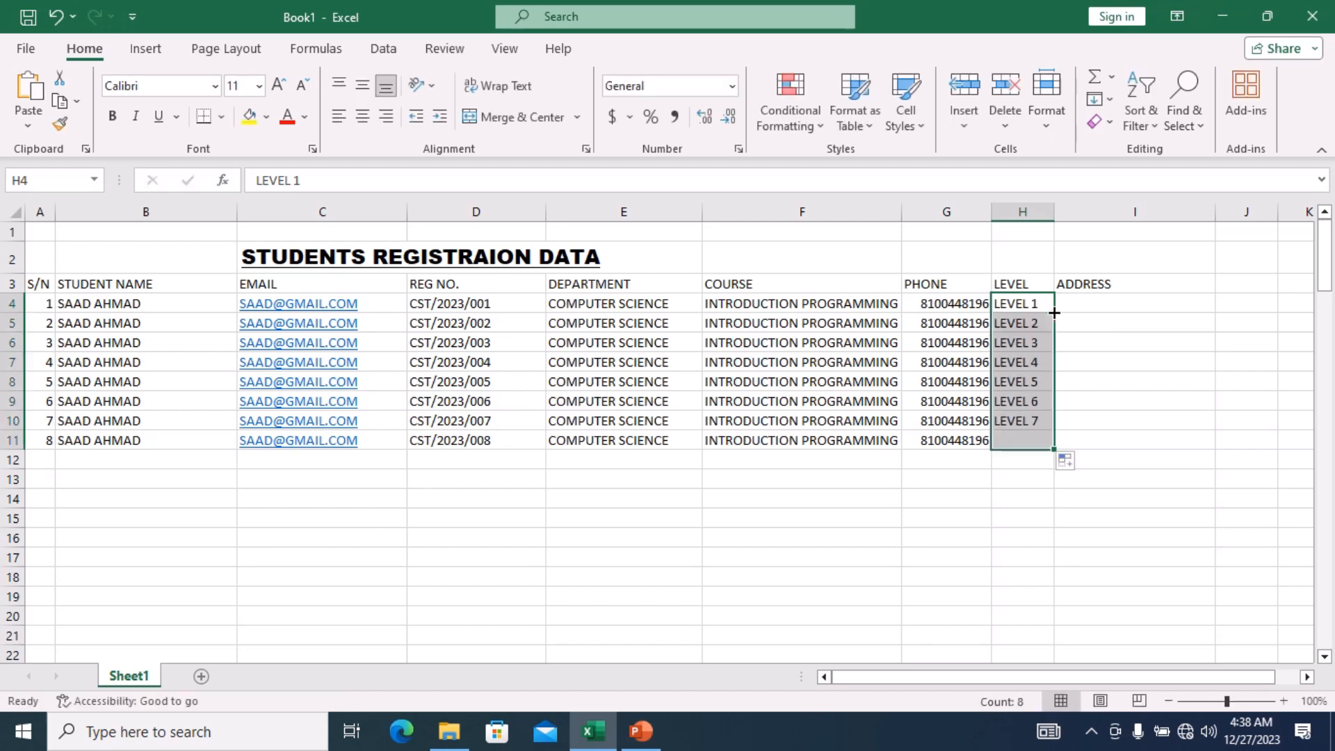
pyautogui.click(1047, 443)
pyautogui.doubleClick(1047, 442)
pyautogui.press('BackSpace')
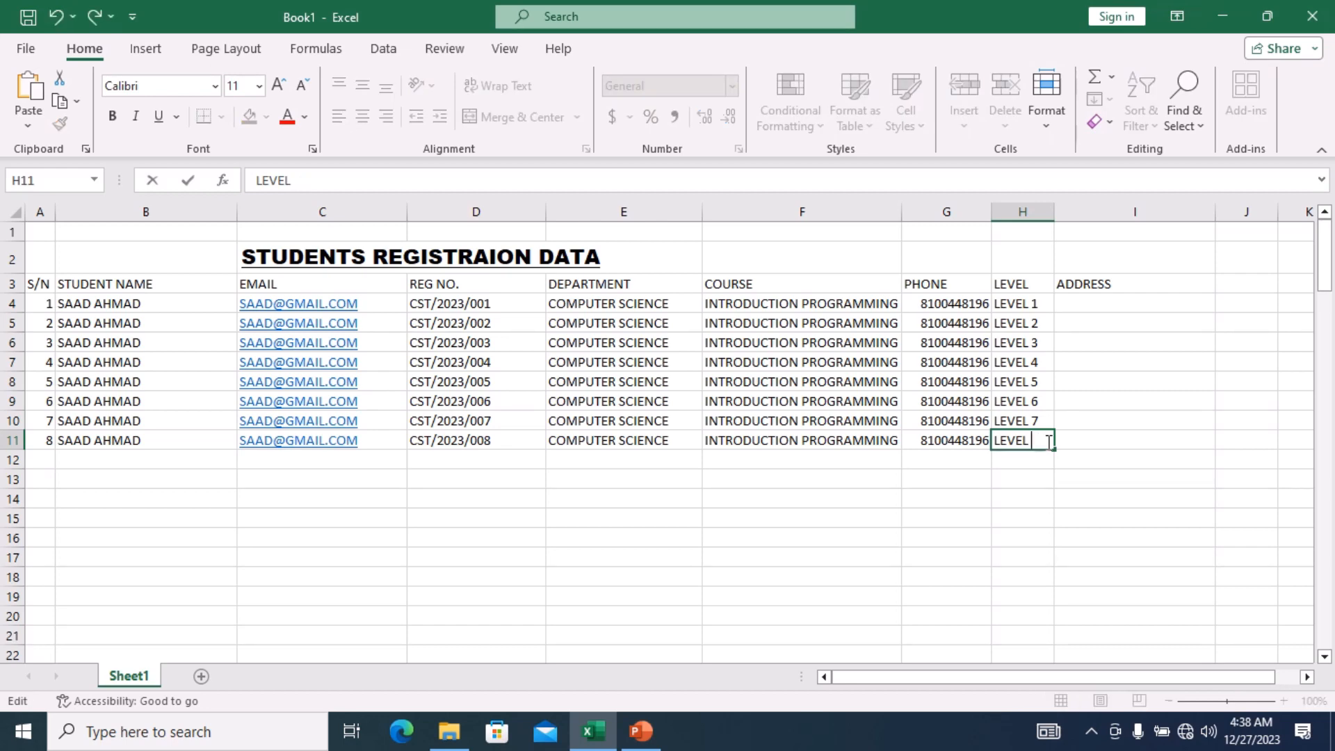
pyautogui.write('1')
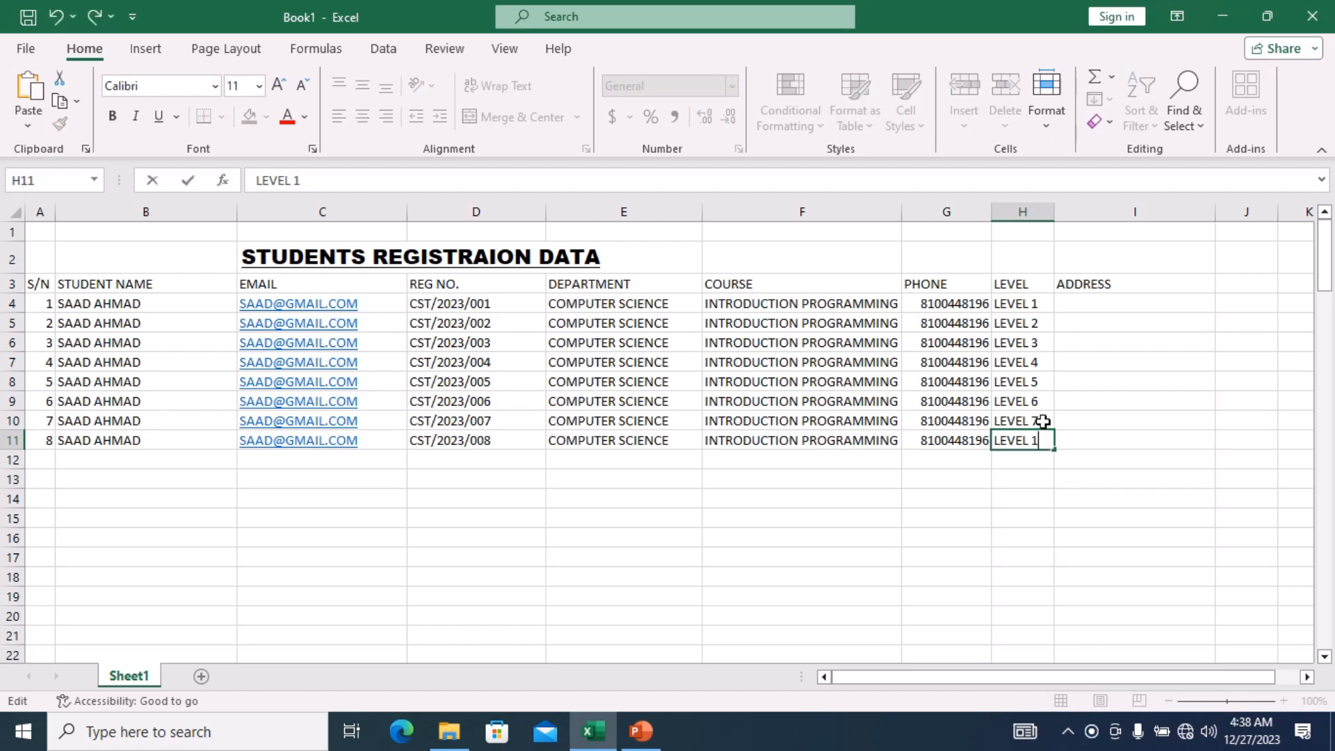
pyautogui.click(1042, 421)
# Change H10, H9 and H8 to read LEVEL 1.
pyautogui.doubleClick(1042, 421)
pyautogui.press('BackSpace')
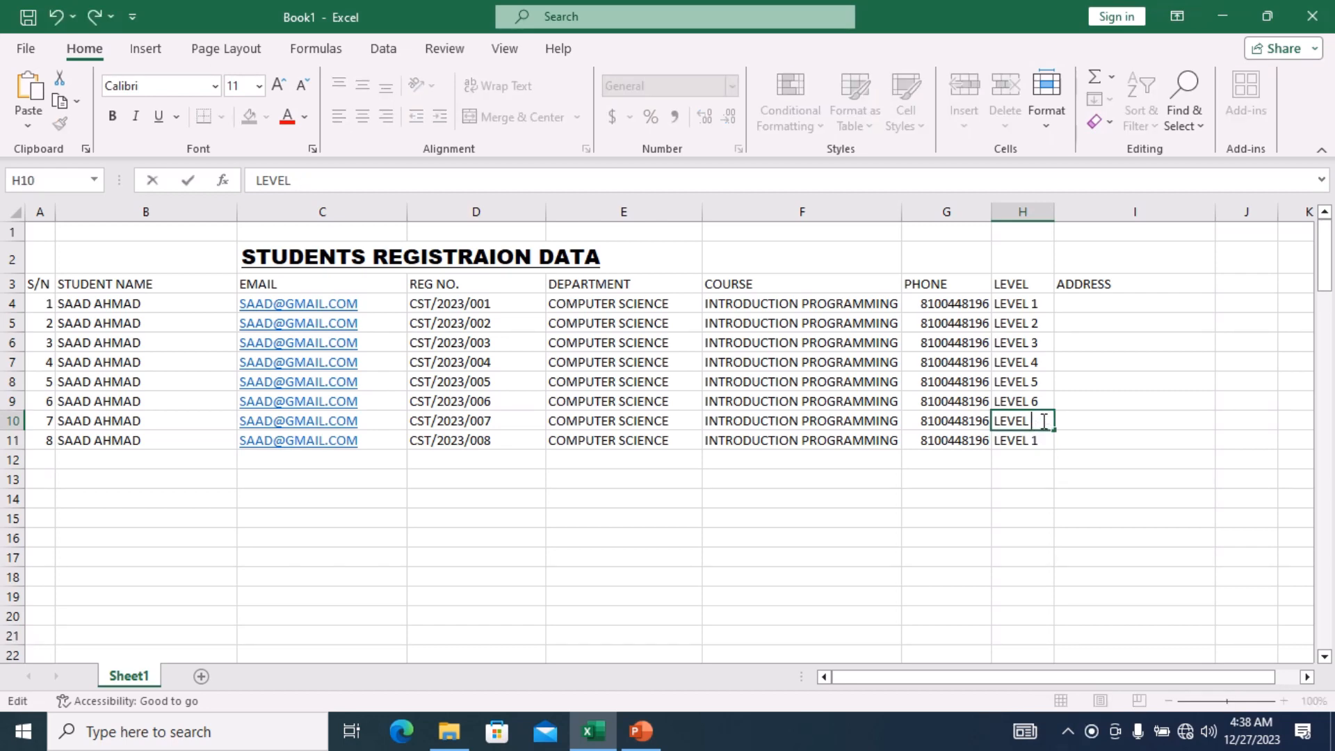
pyautogui.click(1041, 401)
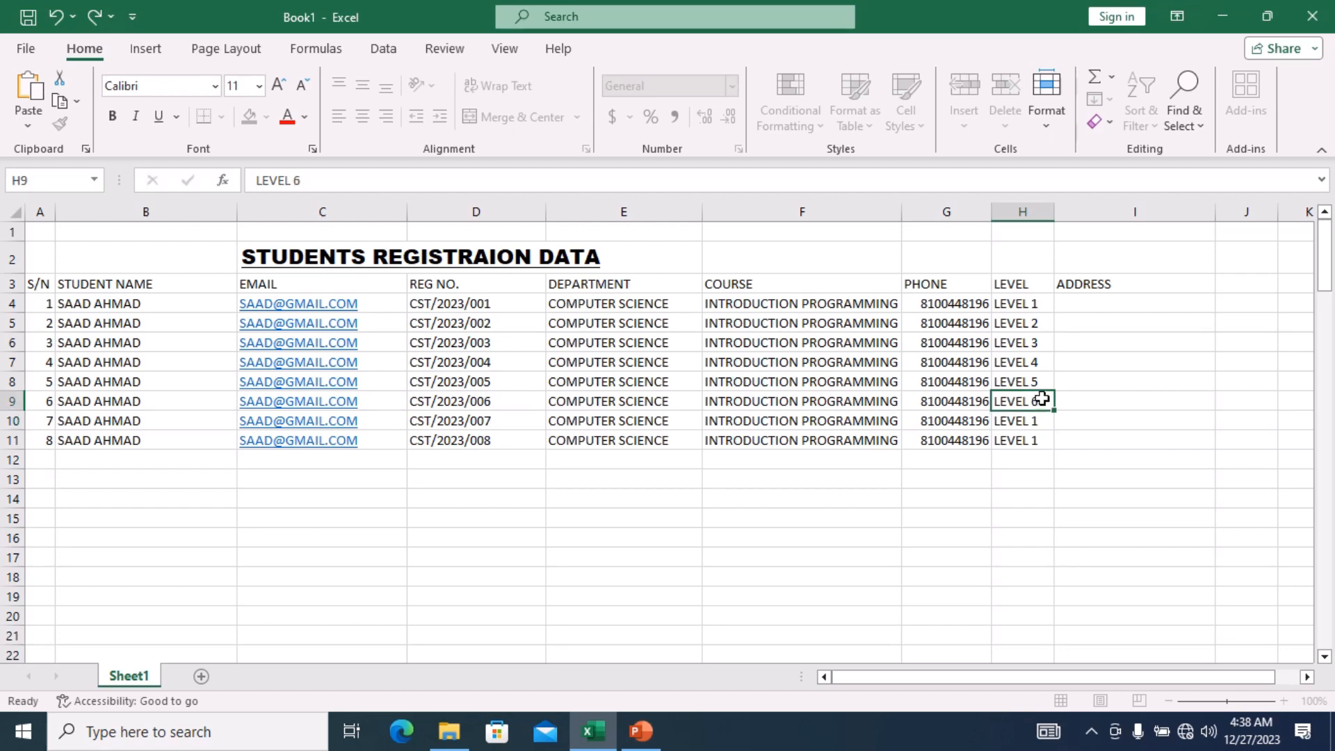
pyautogui.doubleClick(1042, 402)
pyautogui.write('1')
pyautogui.press('BackSpace')
pyautogui.press('BackSpace')
pyautogui.write('1')
pyautogui.click(1043, 382)
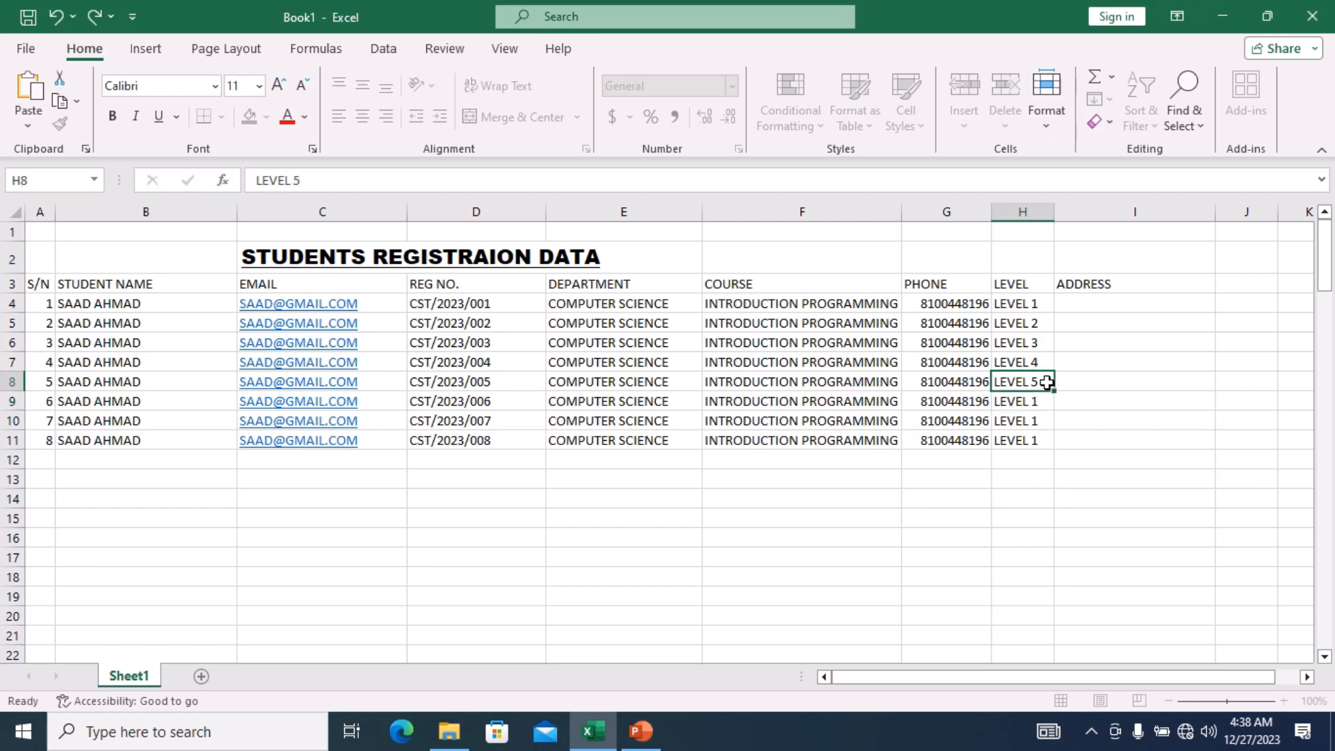
pyautogui.doubleClick(1048, 382)
pyautogui.press('BackSpace')
pyautogui.write('1')
pyautogui.click(1049, 362)
# Change H7, H6 and H5 to read LEVEL 1.
pyautogui.doubleClick(1050, 363)
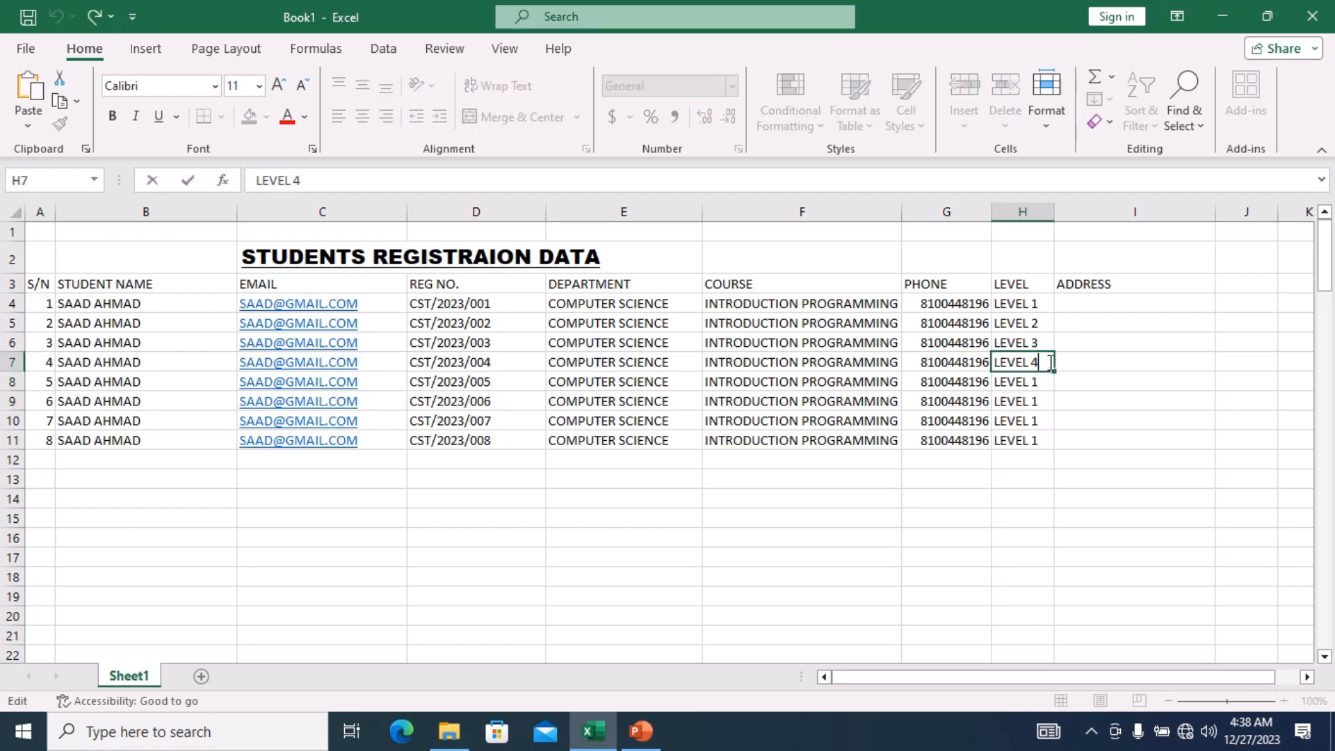
pyautogui.press('BackSpace')
pyautogui.write('1')
pyautogui.click(1047, 343)
pyautogui.doubleClick(1047, 343)
pyautogui.press('BackSpace')
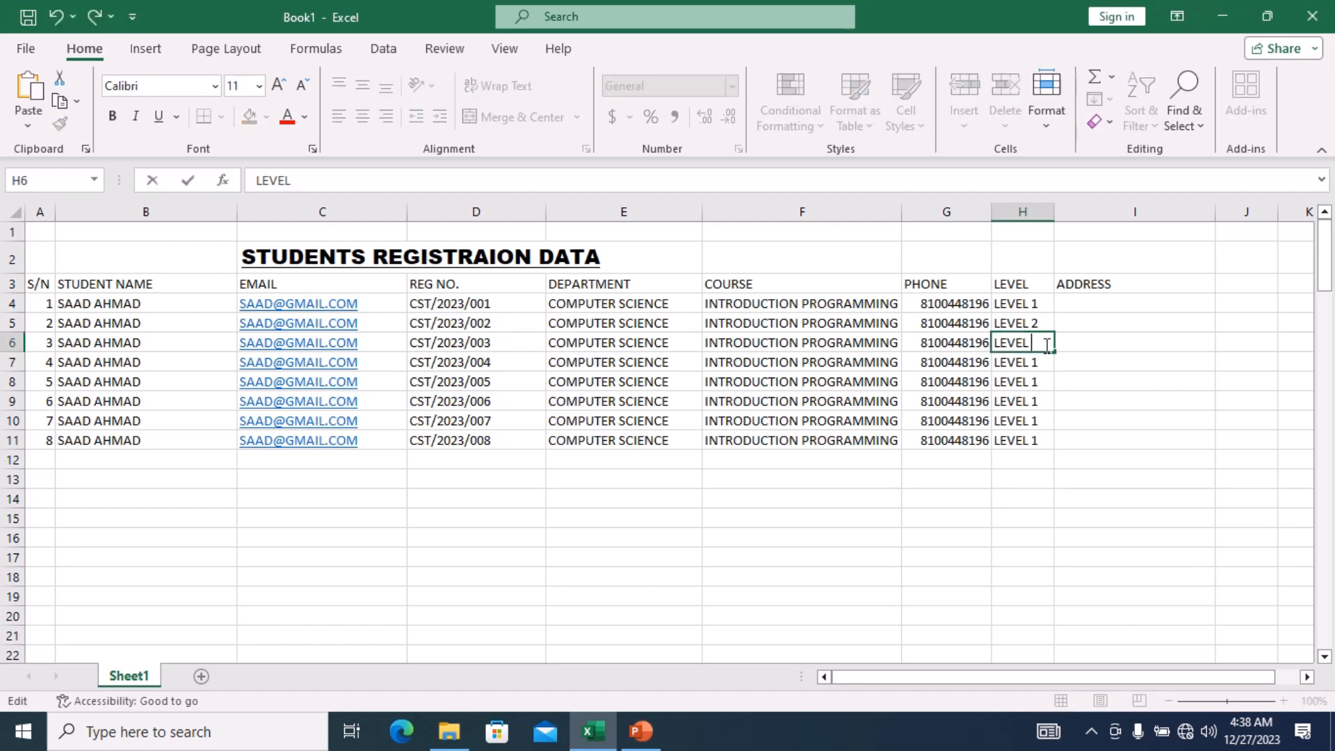
pyautogui.write('1')
pyautogui.click(1048, 323)
pyautogui.doubleClick(1049, 322)
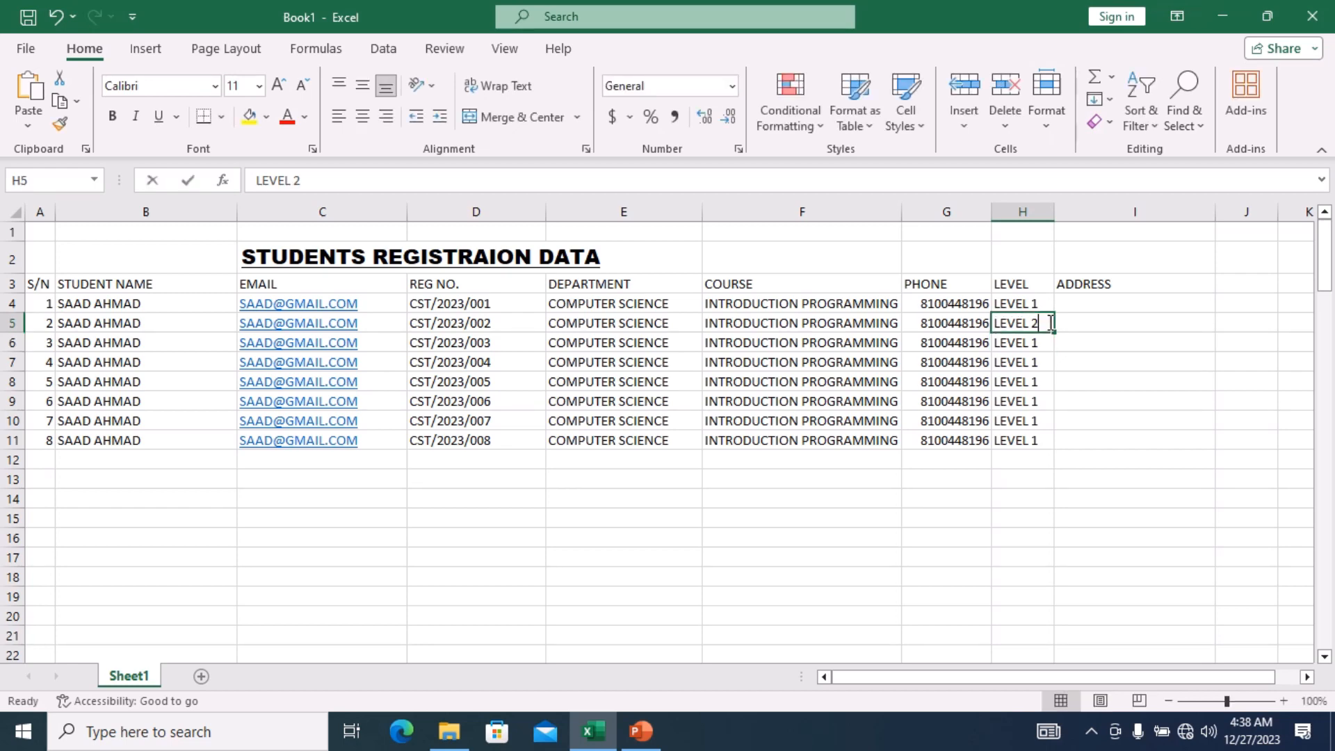
pyautogui.write('1')
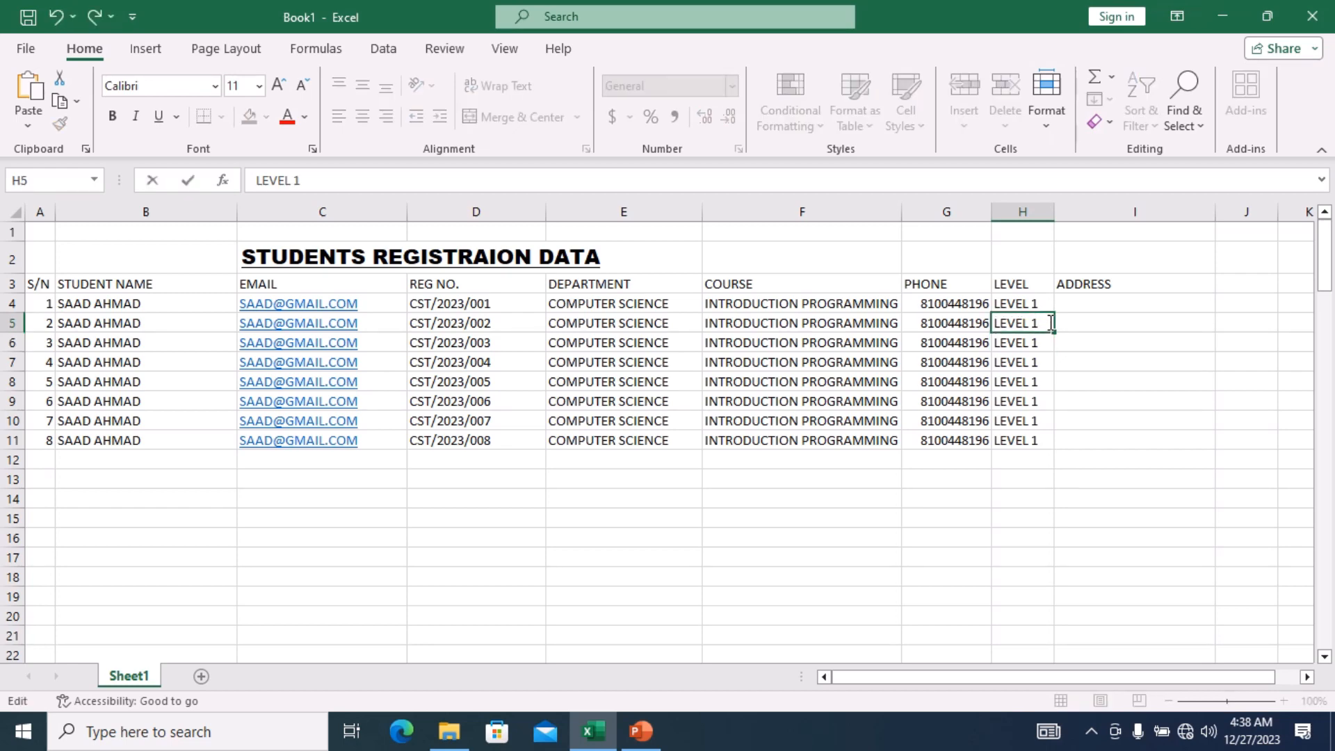
pyautogui.click(1091, 301)
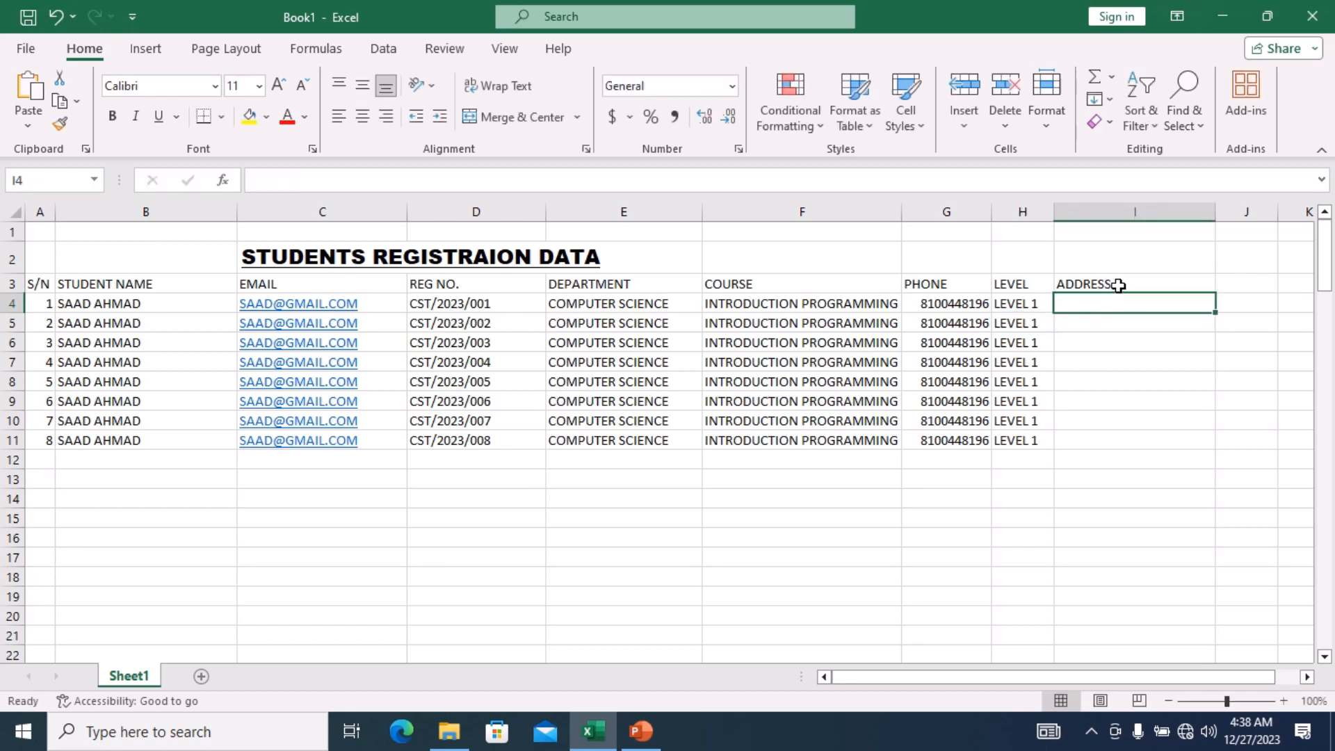
# Delete the ADDRESS heading from cell I3.
pyautogui.doubleClick(1118, 285)
pyautogui.press('BackSpace')
pyautogui.press('BackSpace')
pyautogui.press('BackSpace')
pyautogui.press('BackSpace')
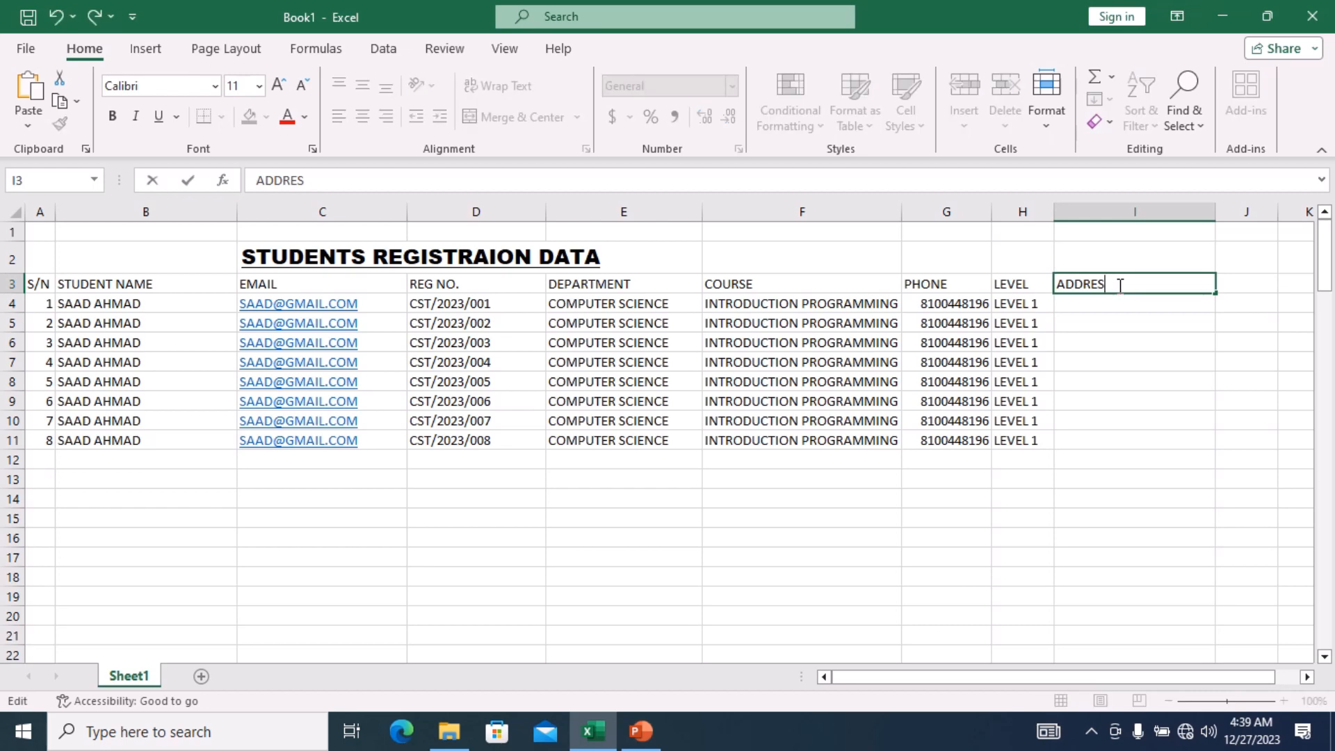
pyautogui.press('BackSpace')
pyautogui.press('BackSpace')
pyautogui.press('BackSpace')
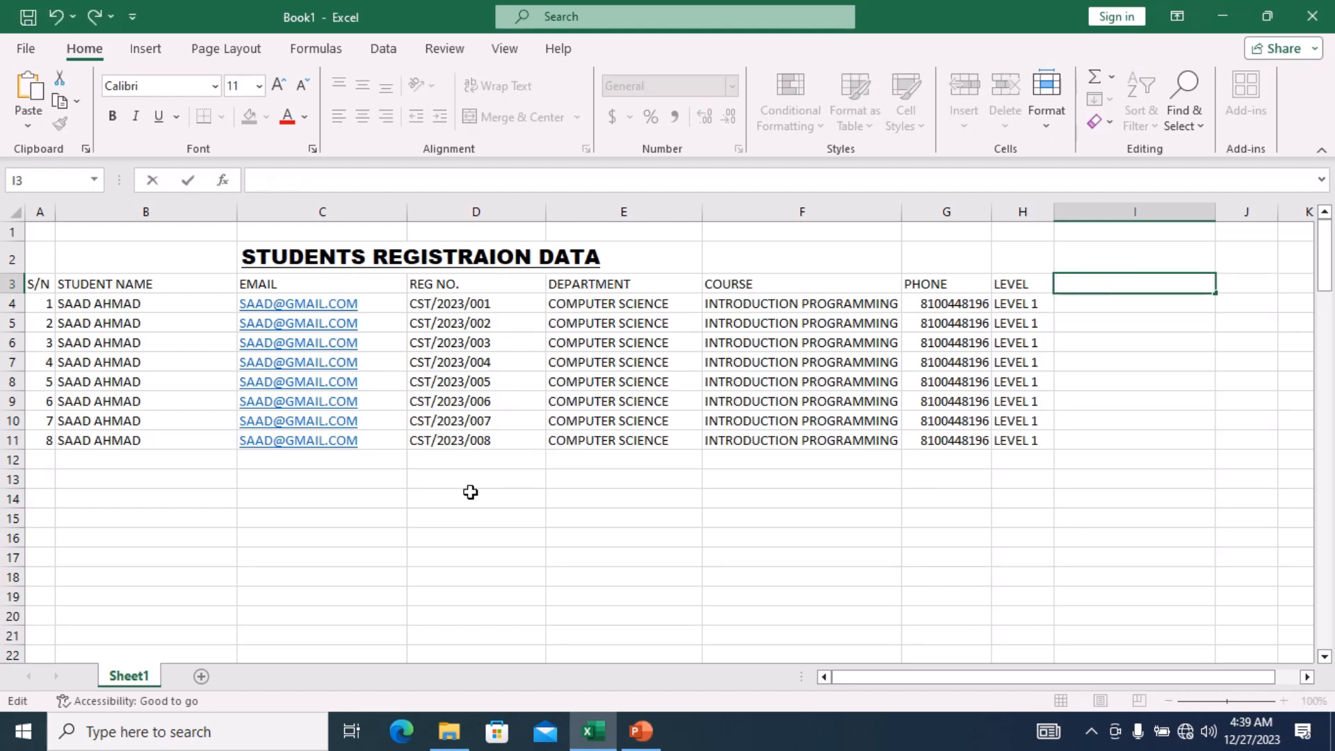
# Make the S/N, STUDENT NAME and EMAIL headings bold.
pyautogui.click(47, 286)
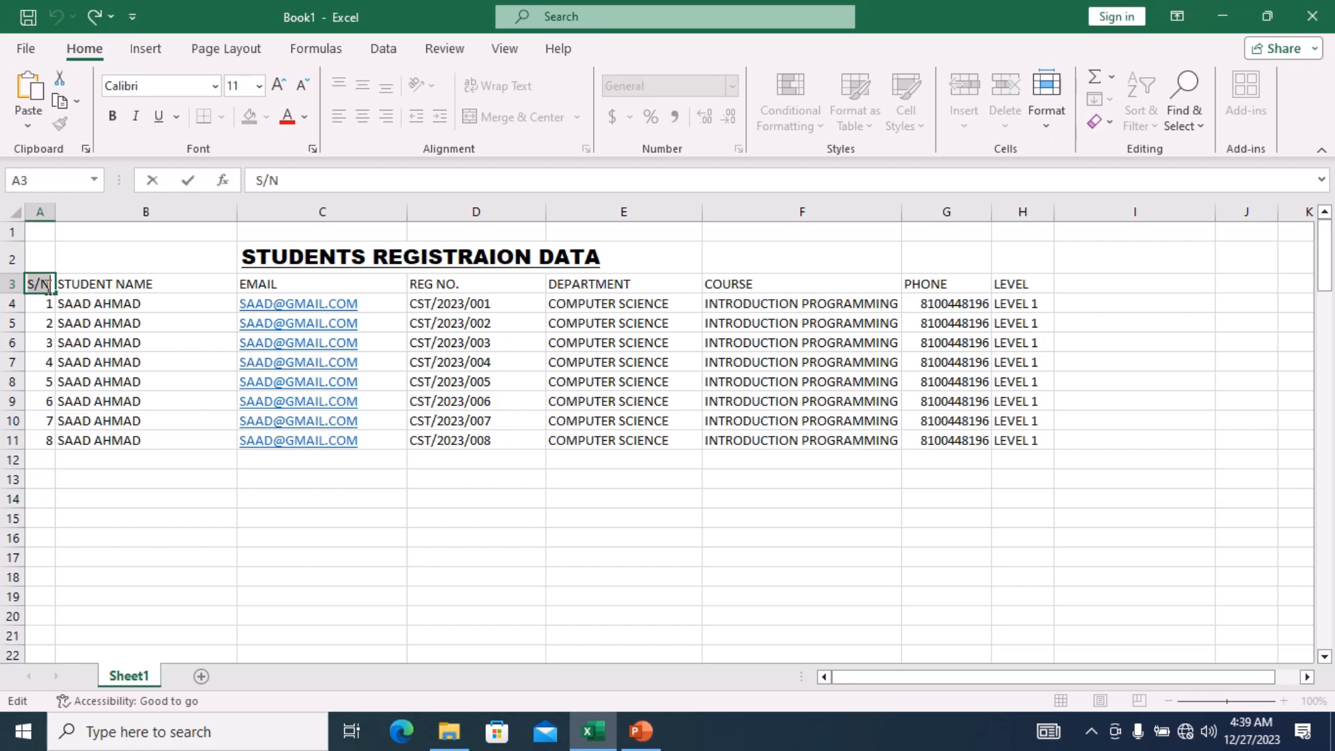
pyautogui.click(112, 116)
pyautogui.doubleClick(172, 282)
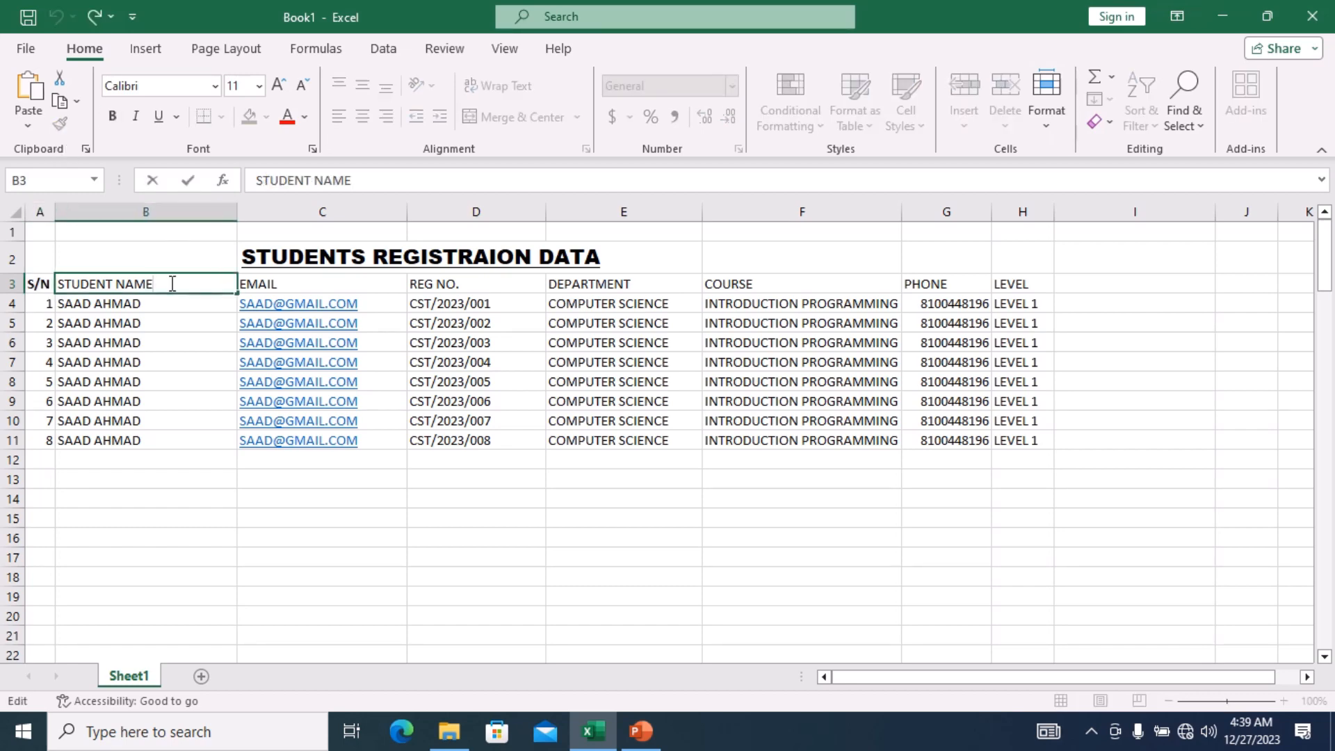
pyautogui.hotkey('shift', 'Left')
pyautogui.hotkey('shift', 'Left')
pyautogui.hotkey('shift', 'Left')
pyautogui.hotkey('shift', 'Left')
pyautogui.hotkey('shift', 'Left')
pyautogui.hotkey('shift', 'Left')
pyautogui.hotkey('shift', 'Left')
pyautogui.hotkey('shift', 'Left')
pyautogui.hotkey('shift', 'Left')
pyautogui.hotkey('shift', 'Left')
pyautogui.hotkey('shift', 'Left')
pyautogui.hotkey('shift', 'Left')
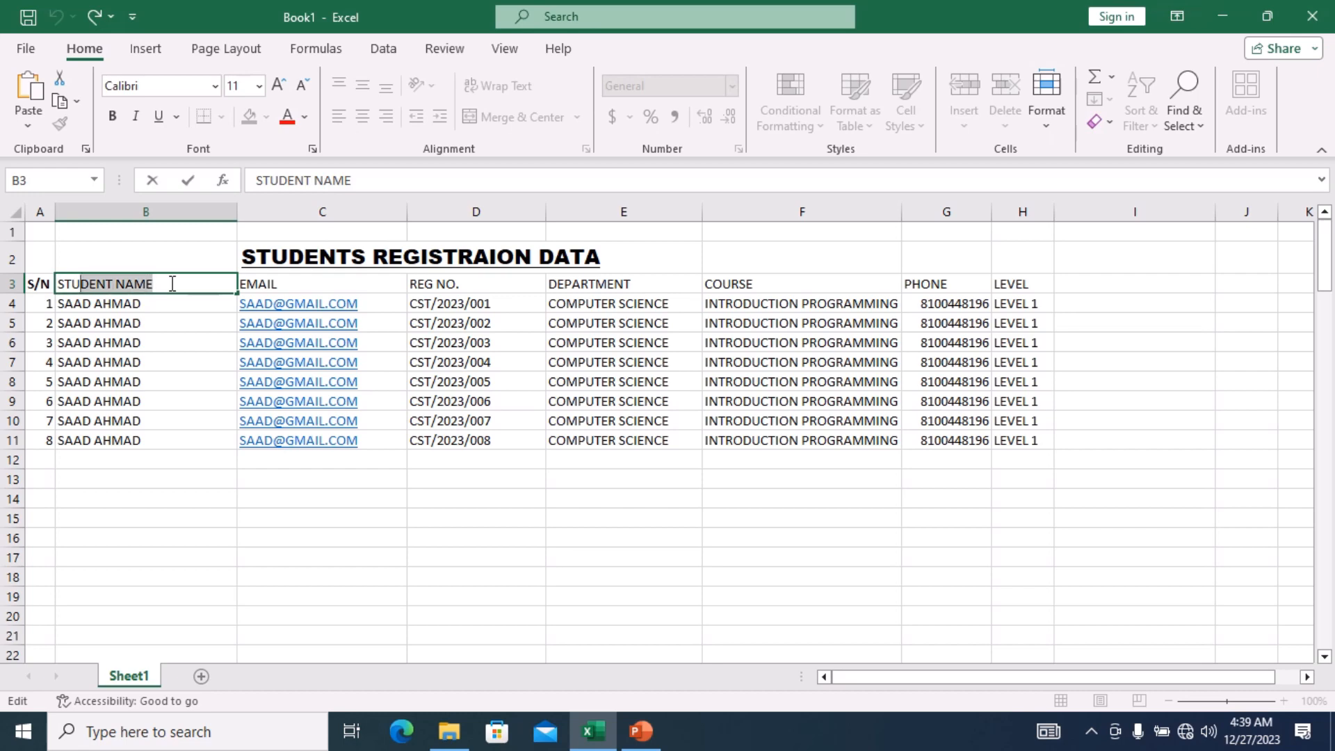
pyautogui.hotkey('ctrl', 'b')
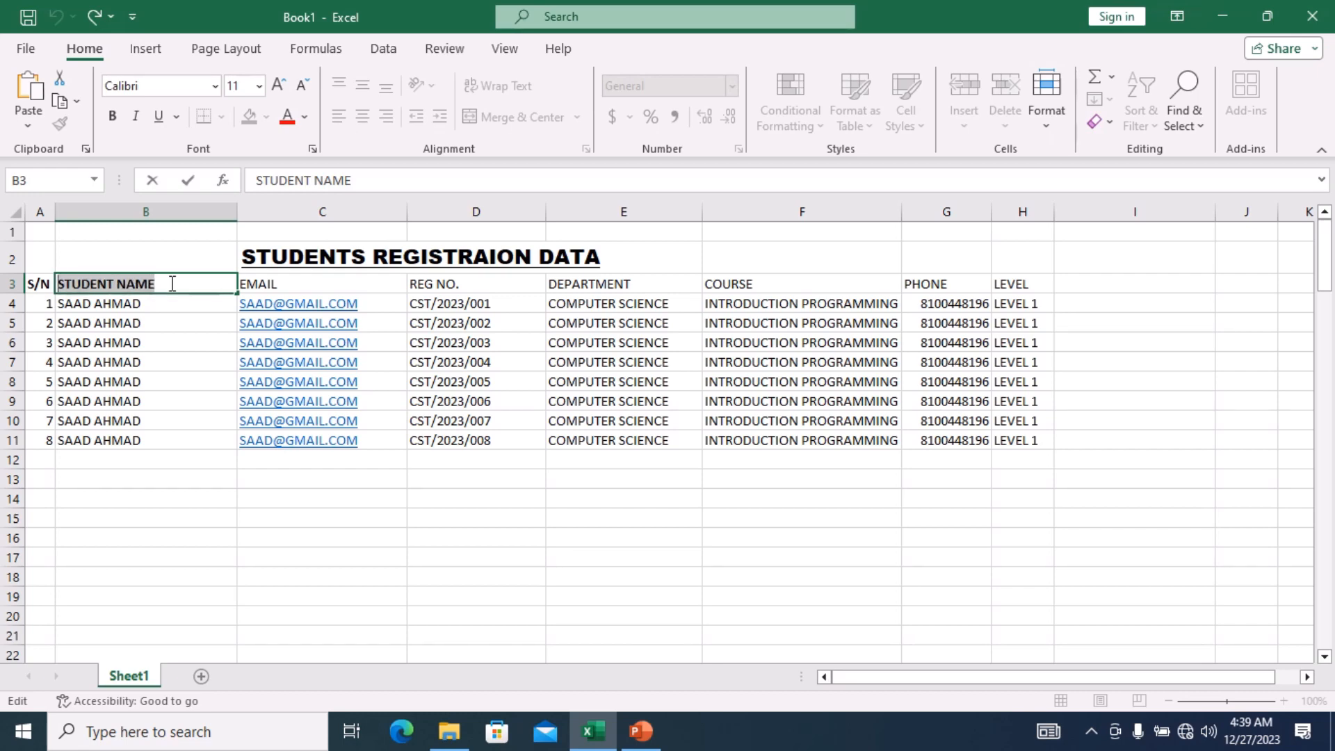
pyautogui.click(279, 283)
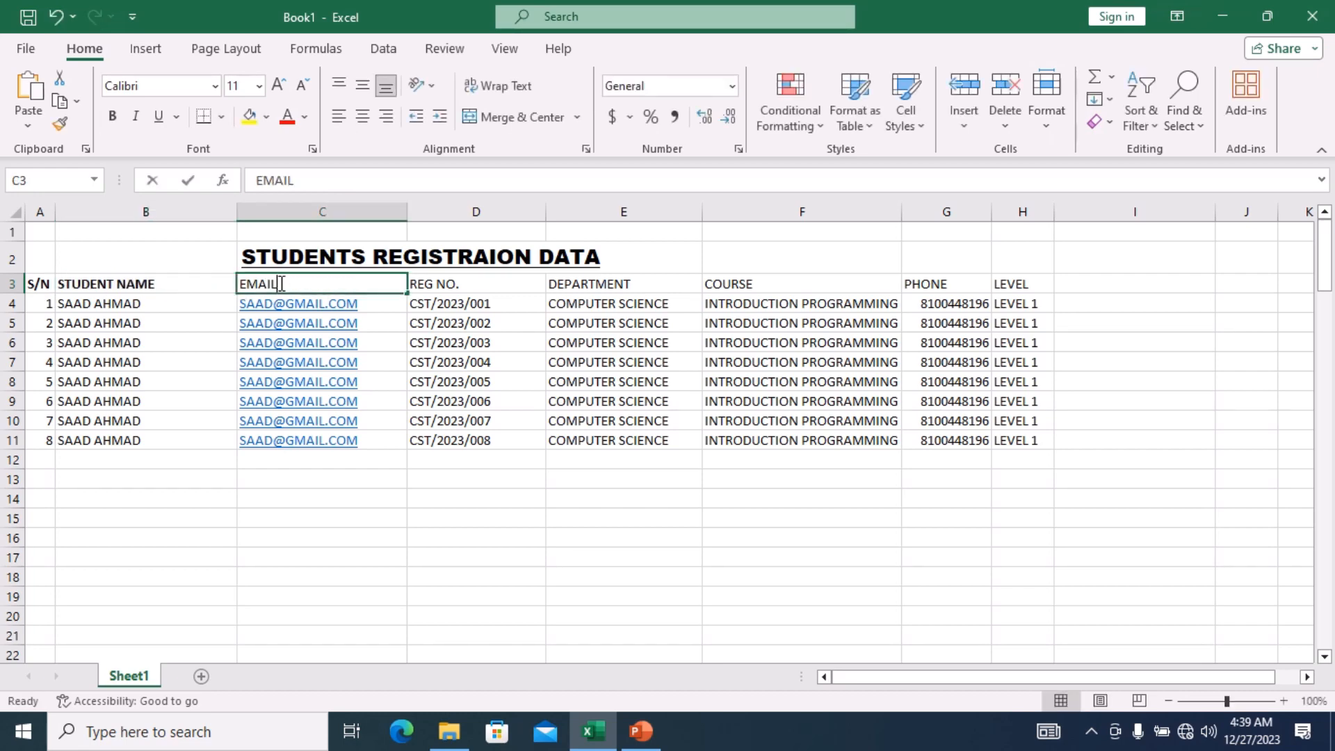
pyautogui.doubleClick(279, 283)
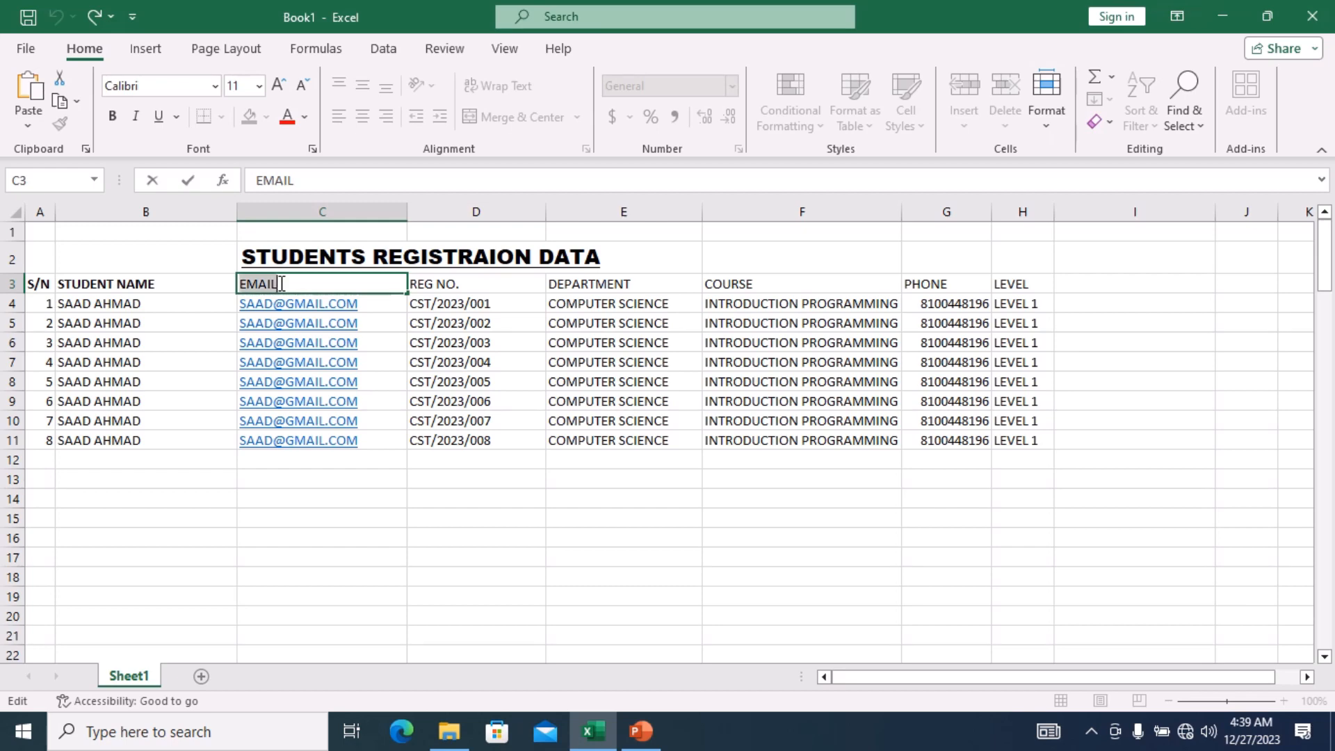
pyautogui.hotkey('ctrl', 'b')
# Make the REG NO., DEPARTMENT and COURSE headings bold.
pyautogui.click(485, 286)
pyautogui.doubleClick(485, 286)
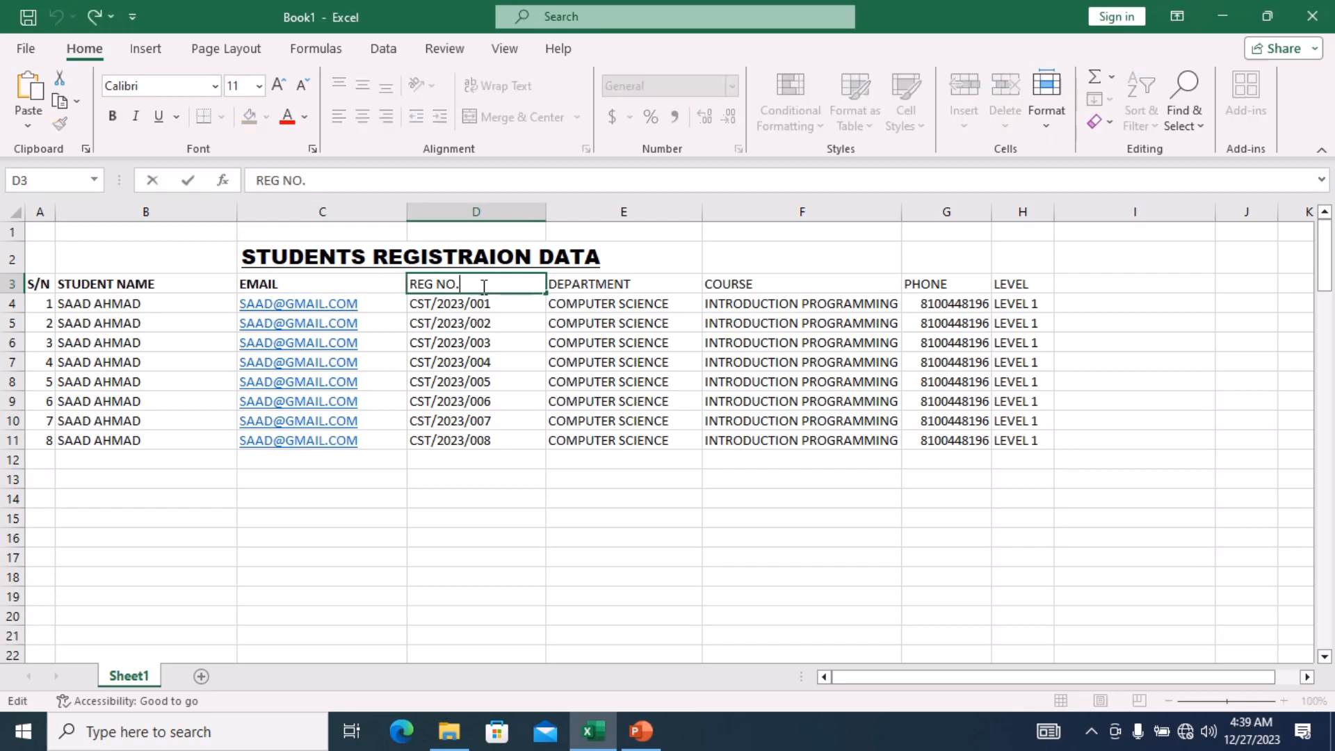
pyautogui.hotkey('shift', 'Home')
pyautogui.hotkey('ctrl', 'b')
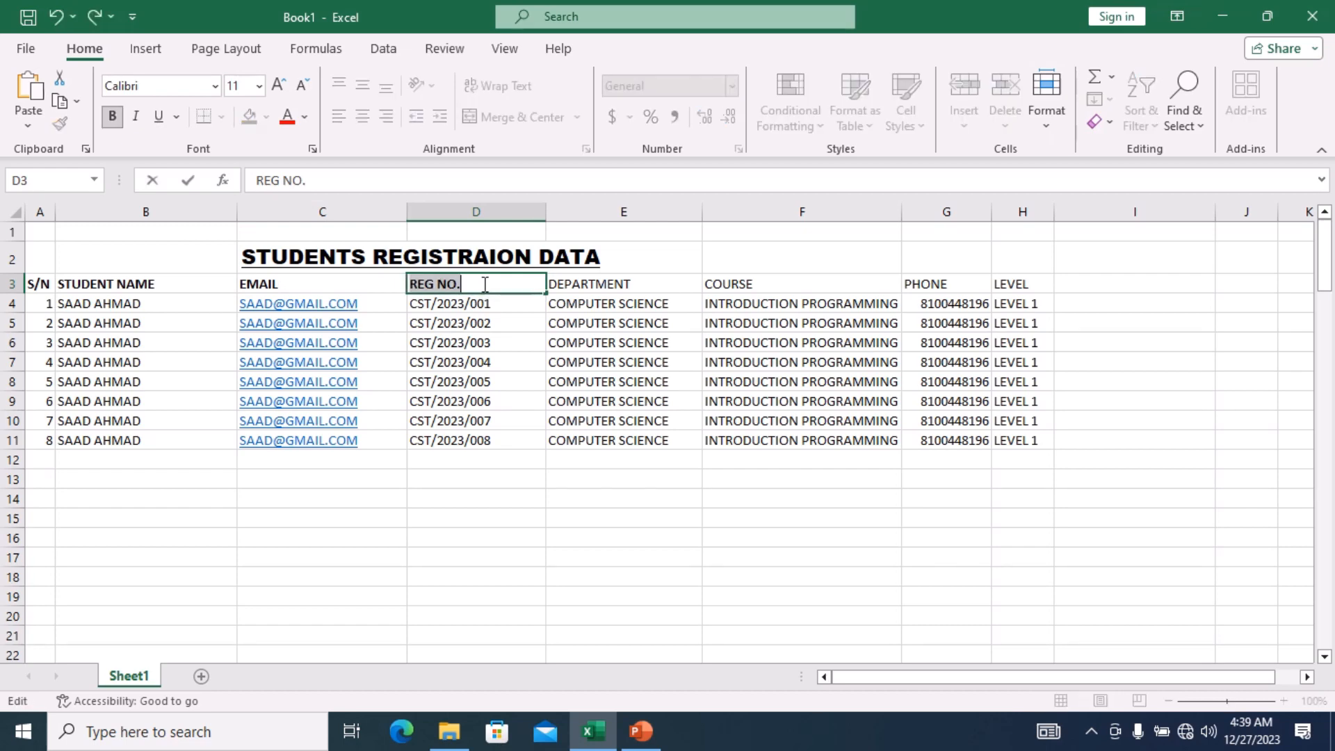
pyautogui.click(657, 281)
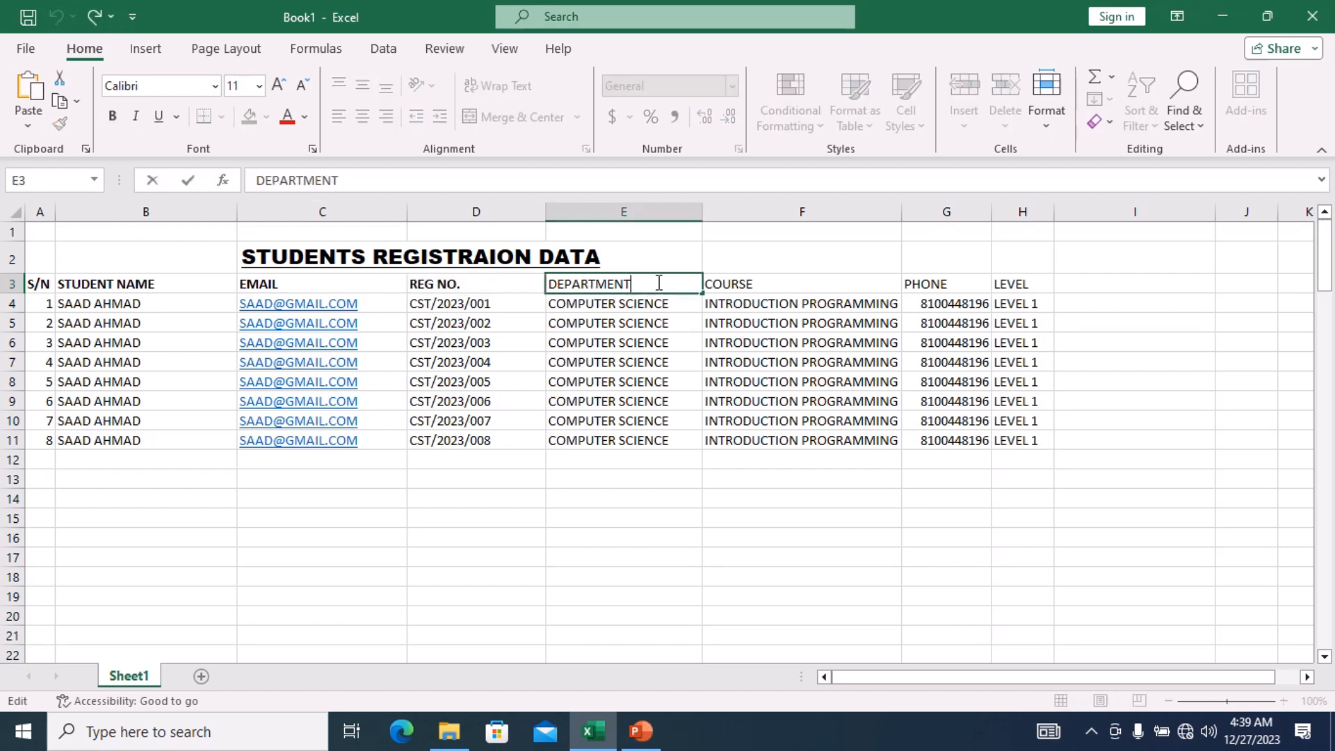
pyautogui.doubleClick(658, 282)
pyautogui.hotkey('ctrl', 'b')
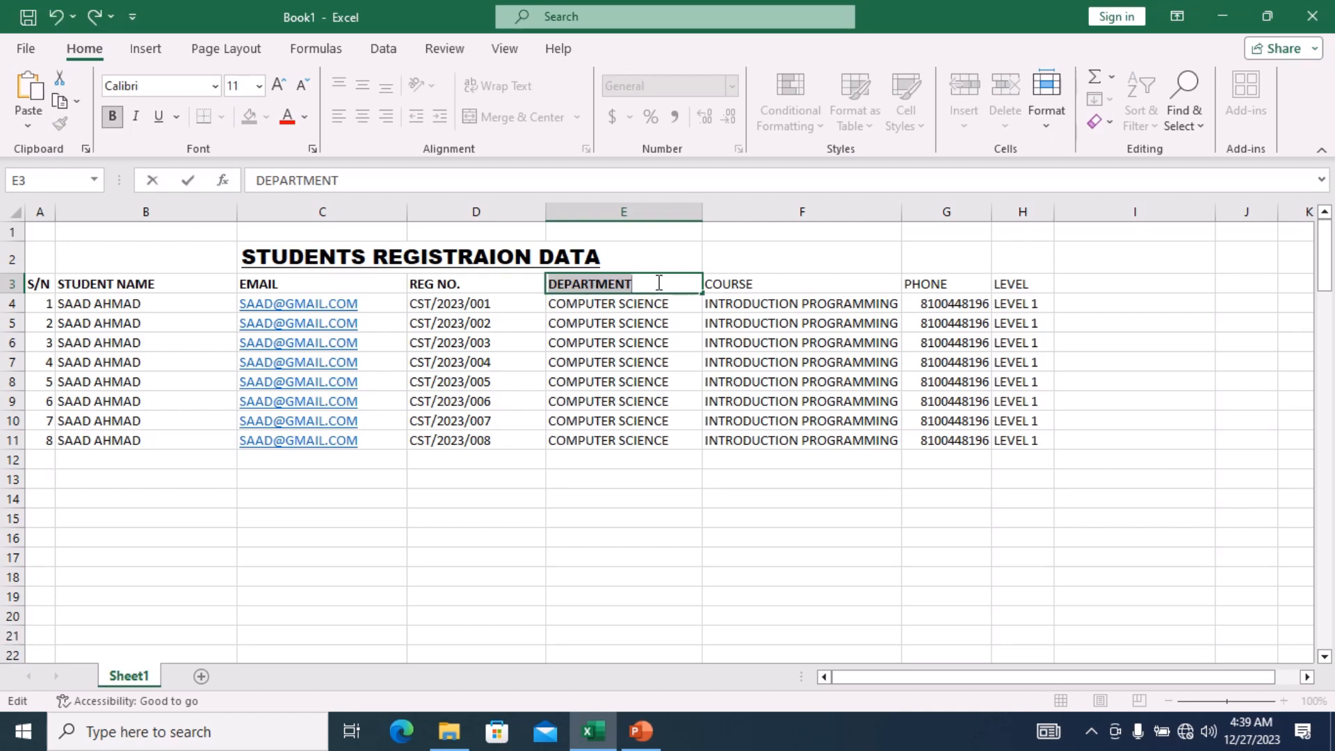
pyautogui.click(767, 281)
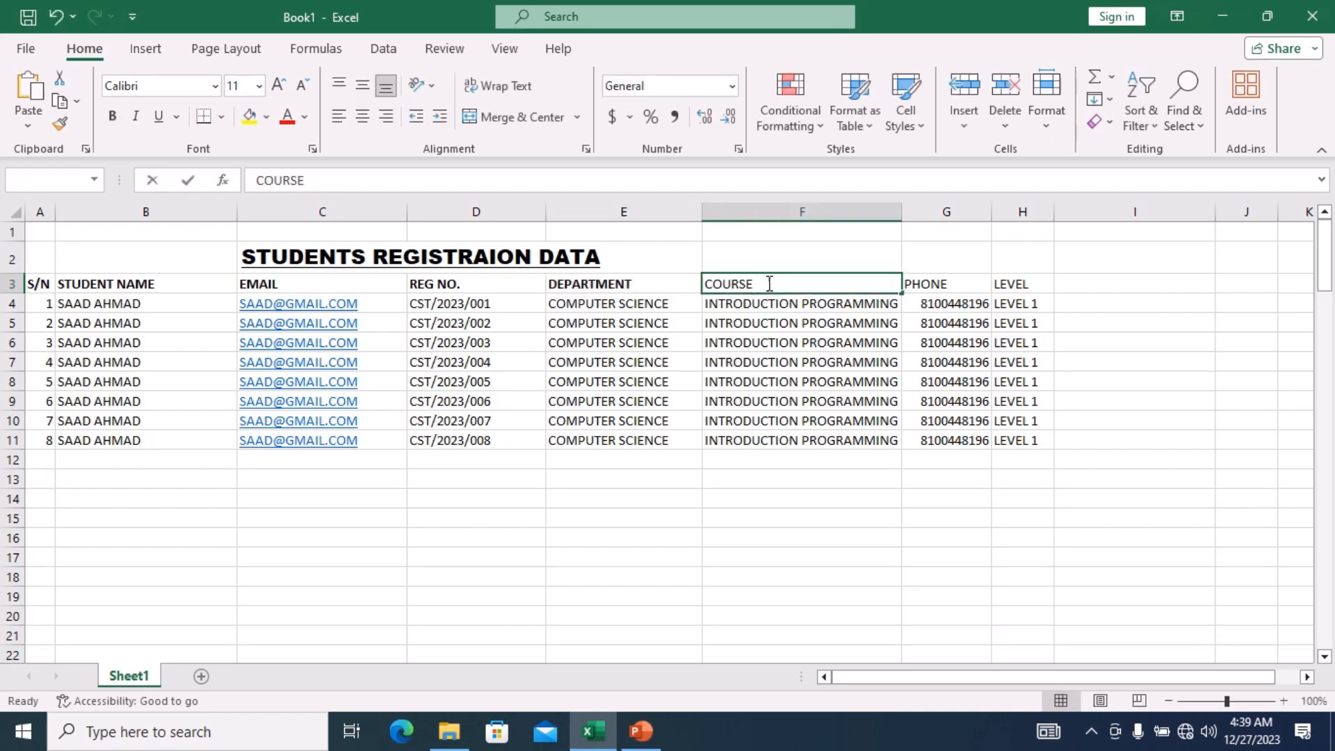
pyautogui.doubleClick(769, 283)
pyautogui.hotkey('ctrl', 'a')
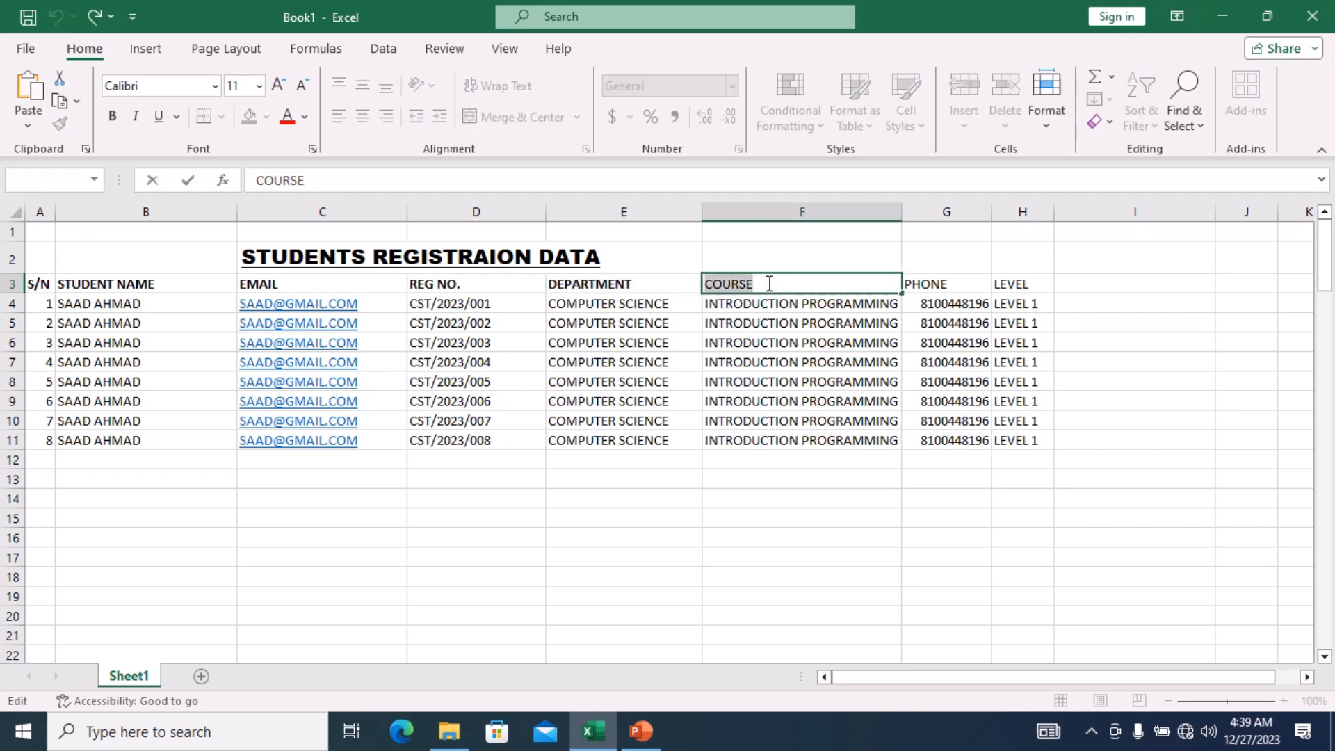
pyautogui.hotkey('ctrl', 'b')
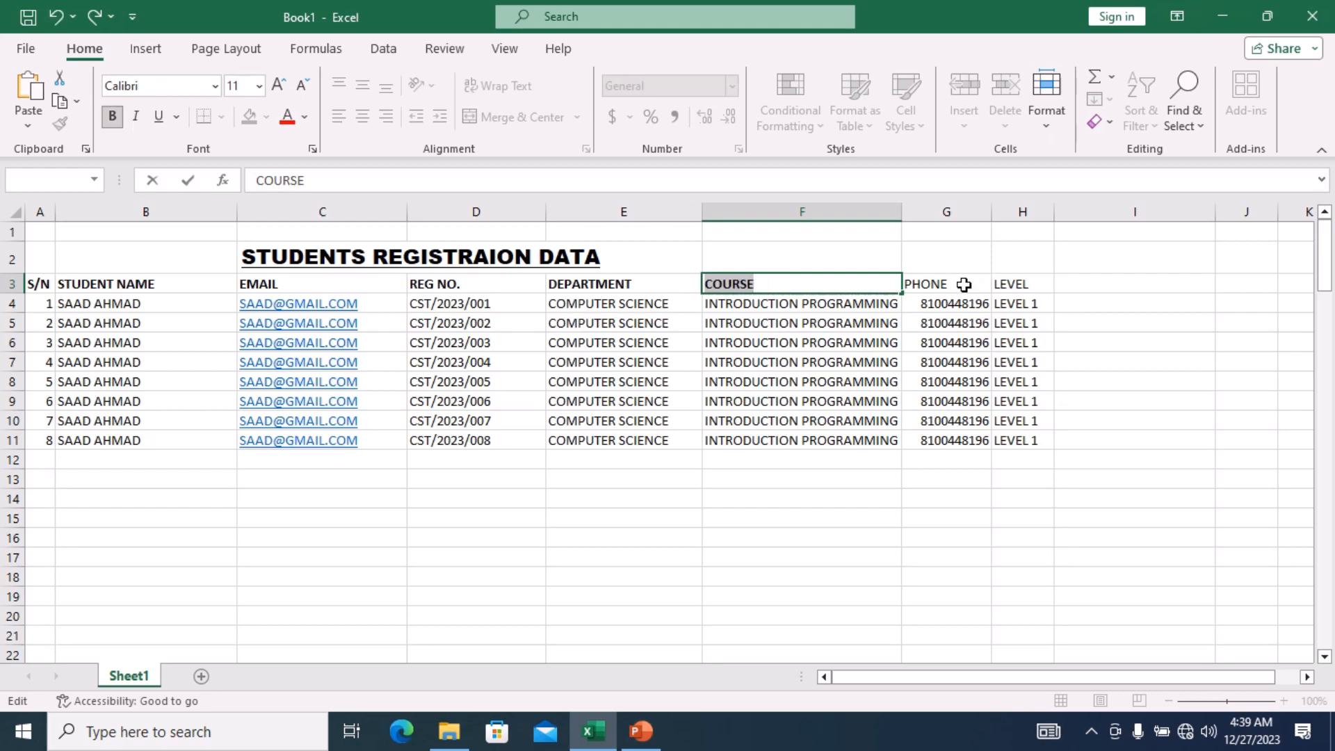
# Make the PHONE and LEVEL headings bold.
pyautogui.click(963, 283)
pyautogui.doubleClick(966, 284)
pyautogui.hotkey('ctrl', 'a')
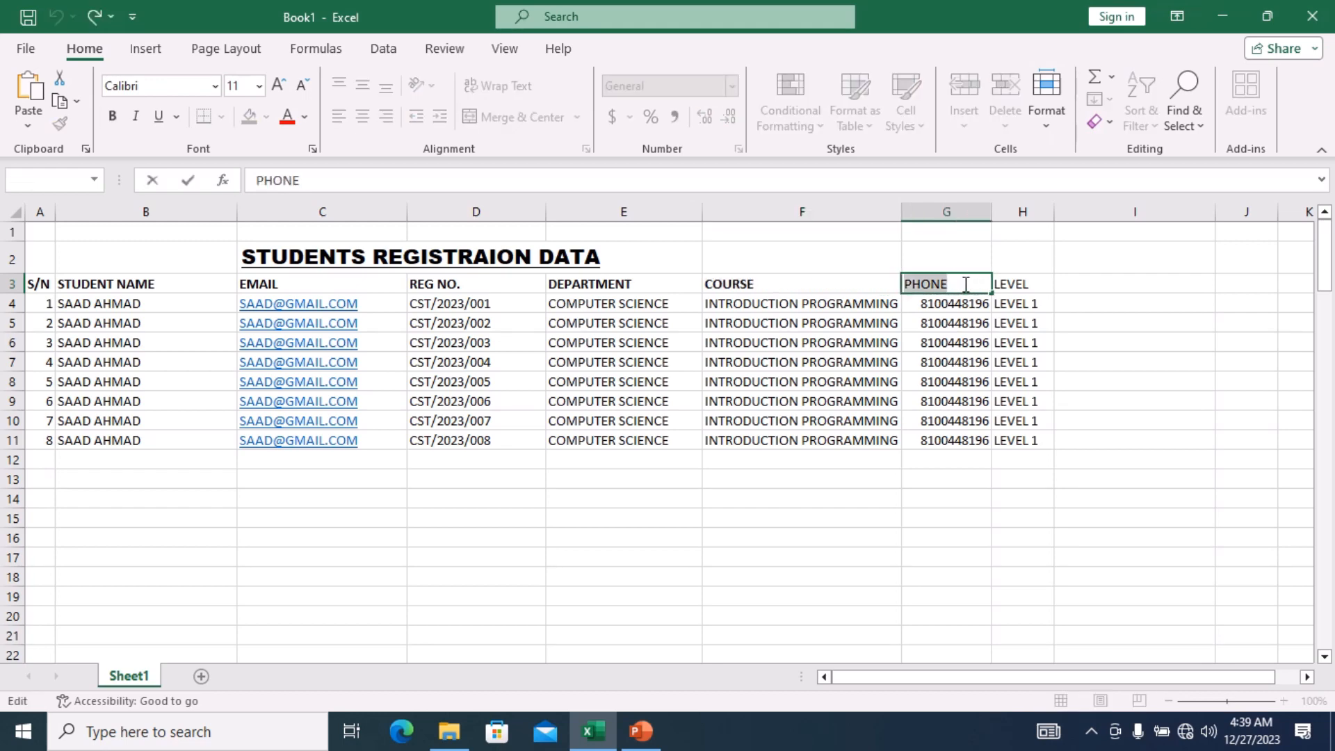
pyautogui.hotkey('ctrl', 'b')
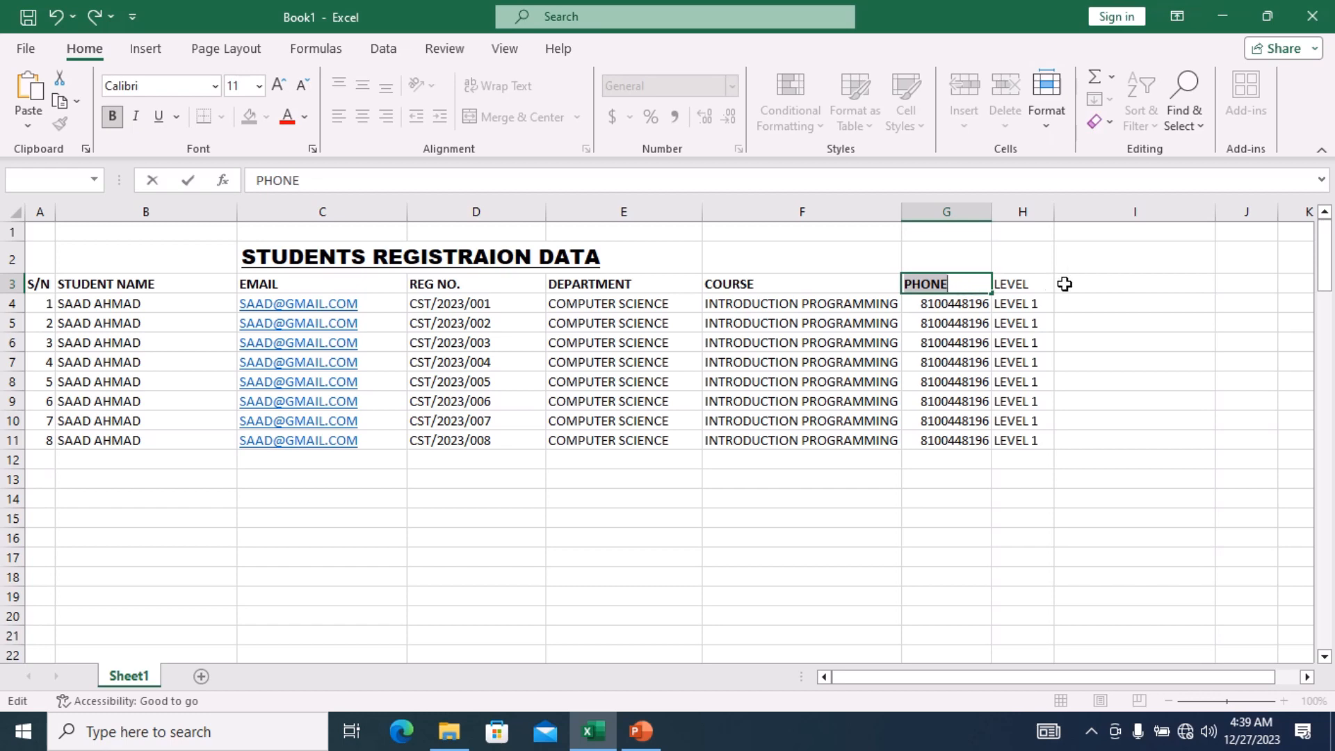
pyautogui.click(1039, 282)
pyautogui.doubleClick(1042, 283)
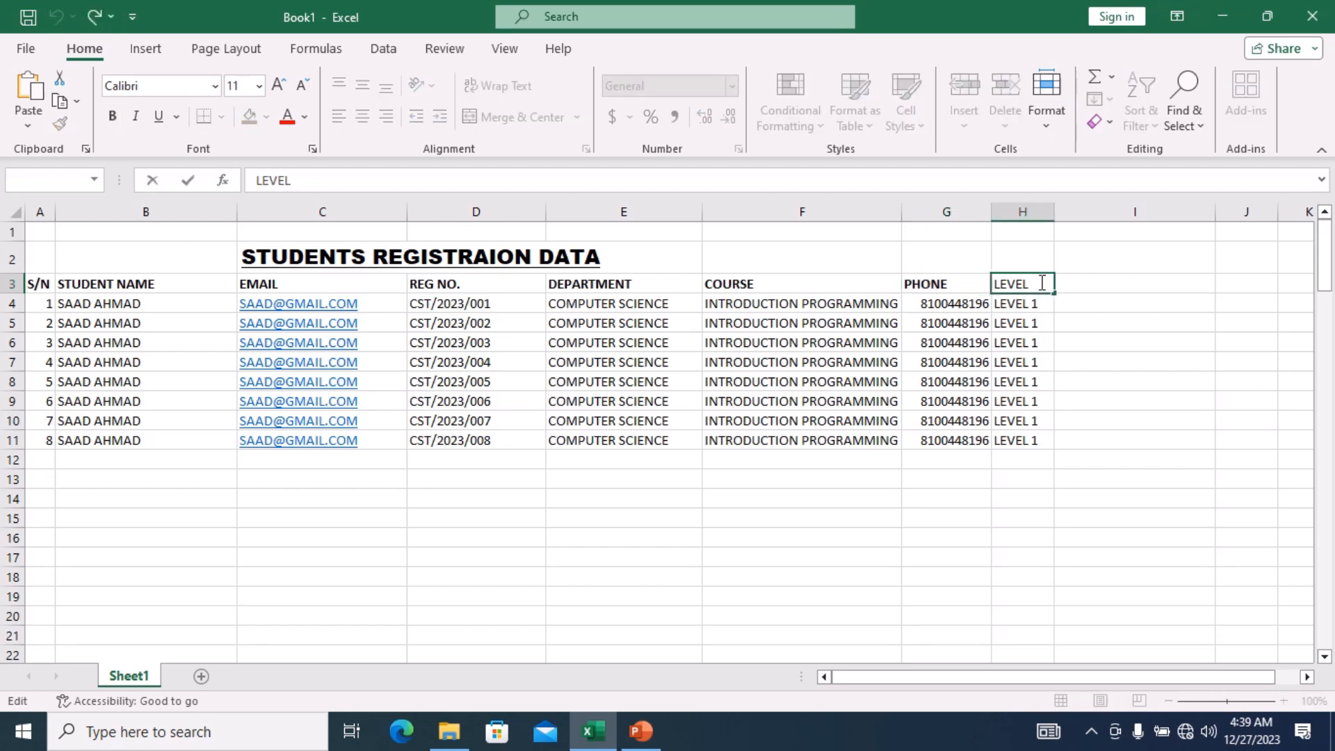
pyautogui.hotkey('ctrl', 'a')
pyautogui.hotkey('ctrl', 'b')
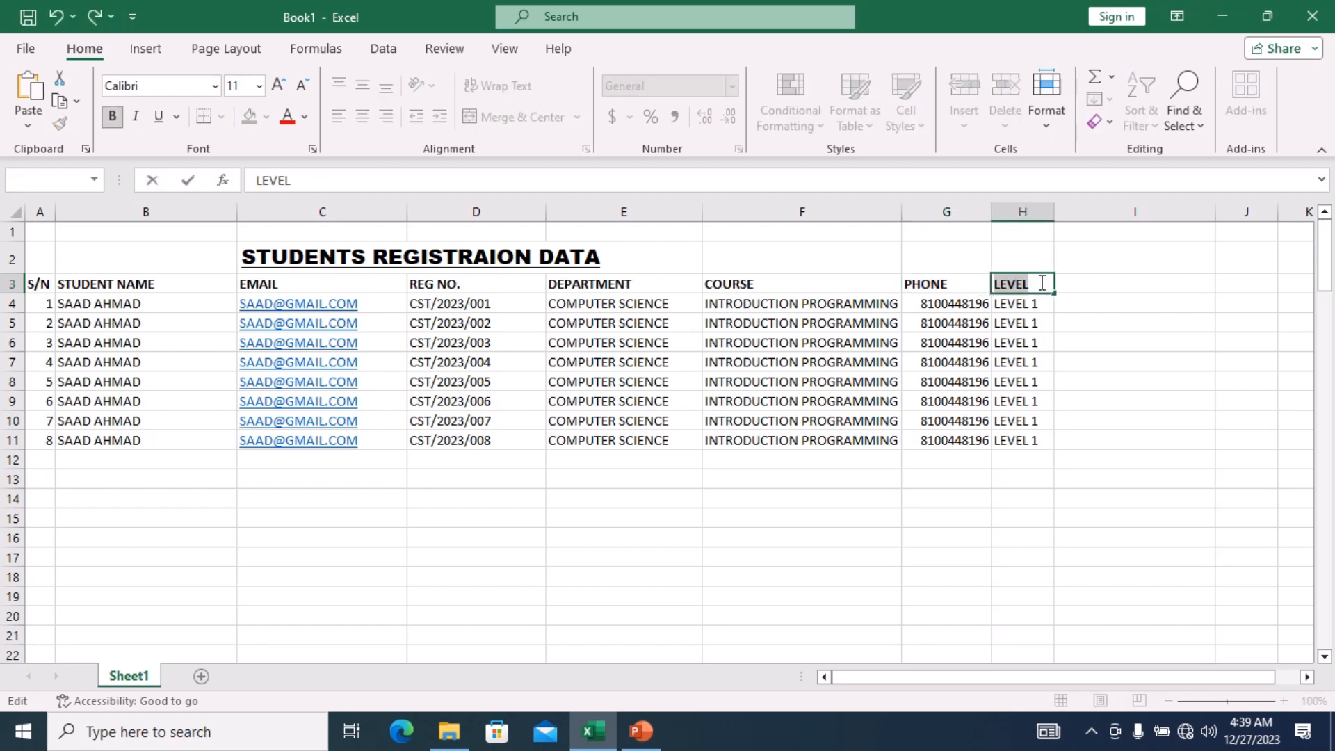
# Save the workbook in the Desktop folder, renaming Book1 to STUDENTS REGISTRATION TABLE.
pyautogui.click(530, 500)
pyautogui.hotkey('ctrl', 's')
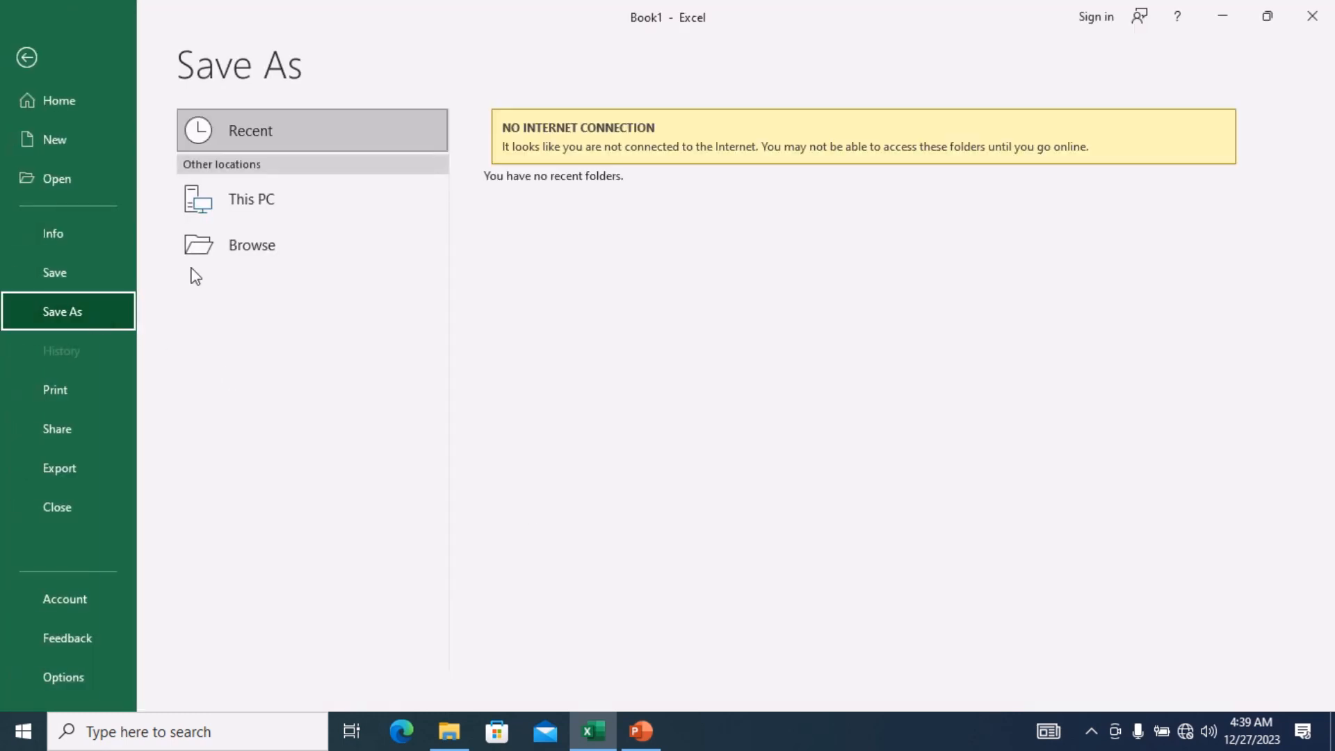
pyautogui.click(269, 245)
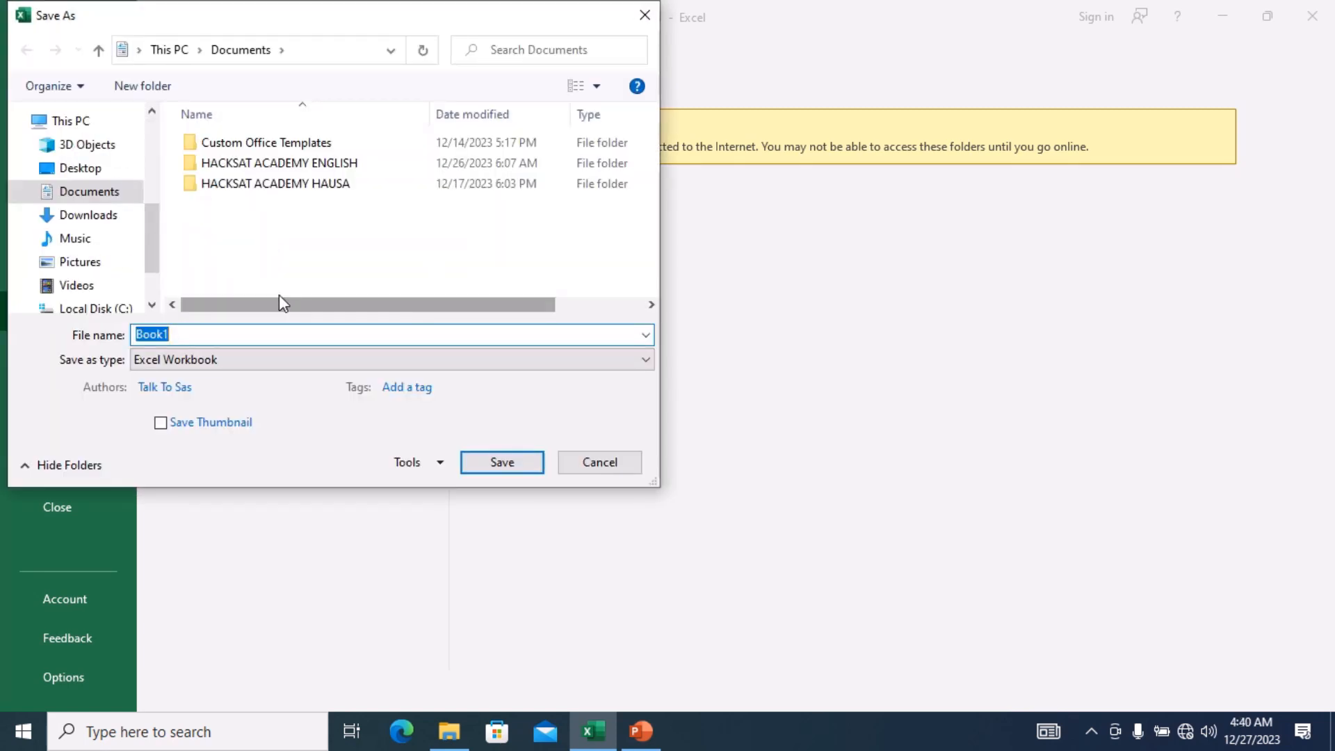
pyautogui.click(104, 170)
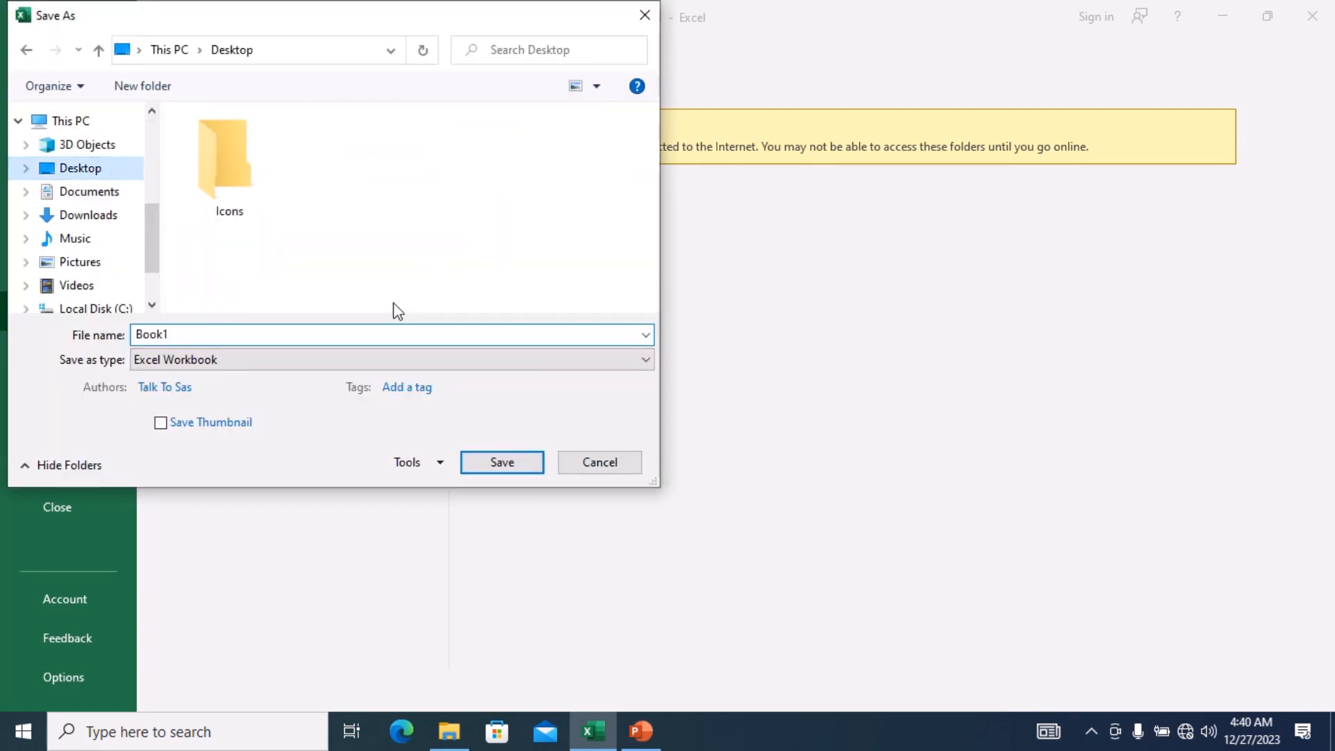
pyautogui.click(318, 335)
pyautogui.write('ST')
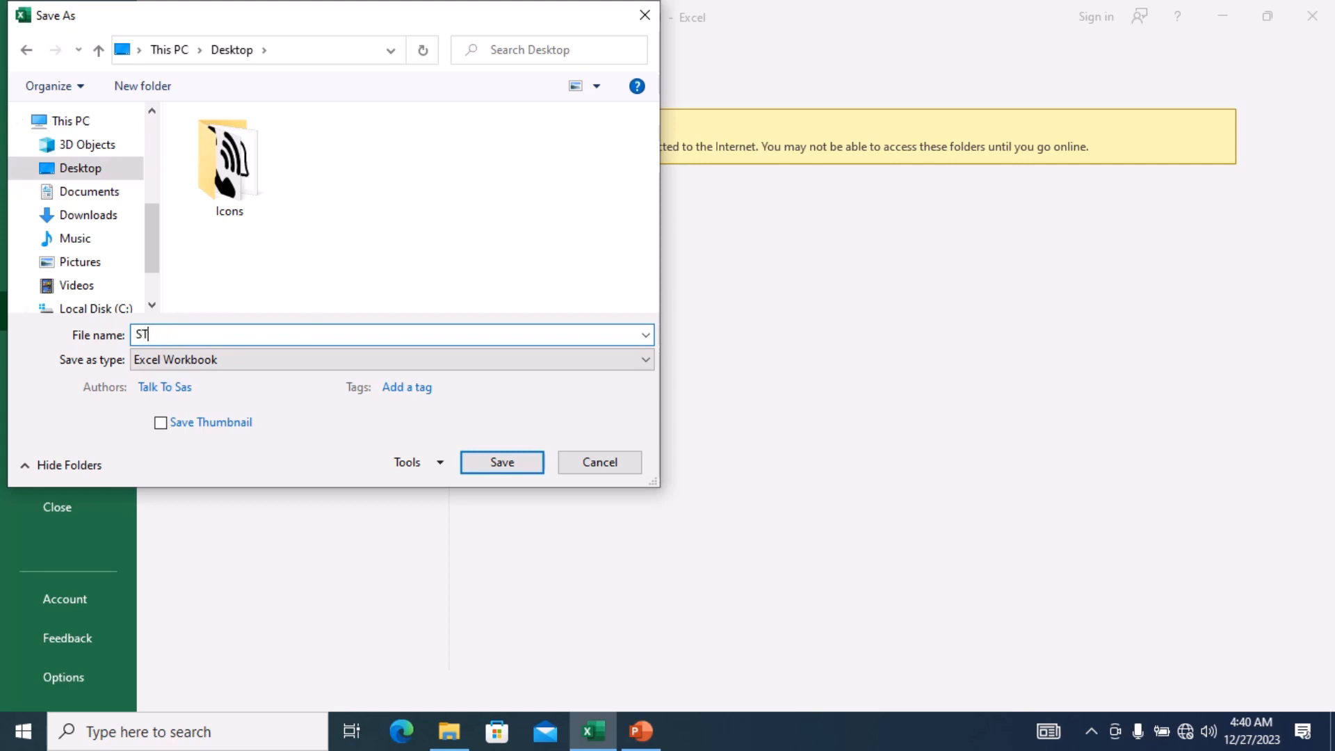
pyautogui.write('UDENTS REGISTRATION')
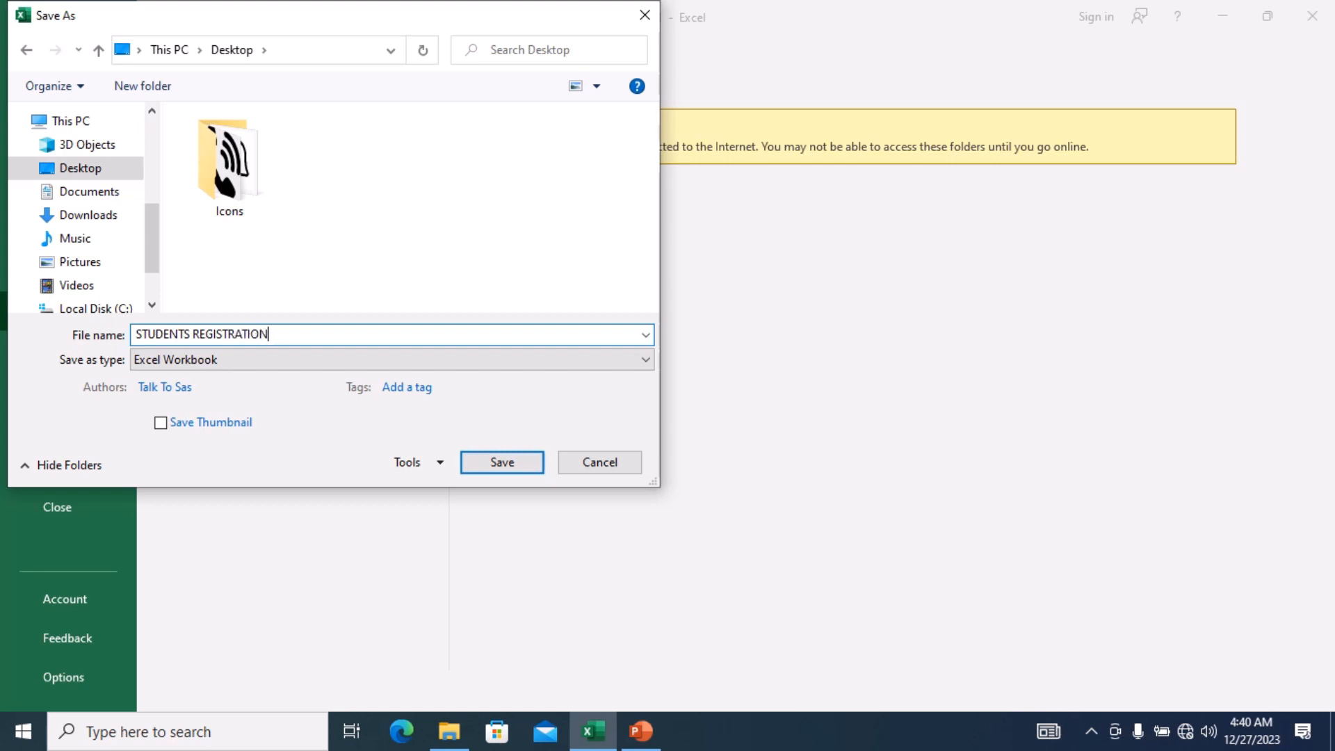
pyautogui.write(' TABLE')
pyautogui.click(515, 468)
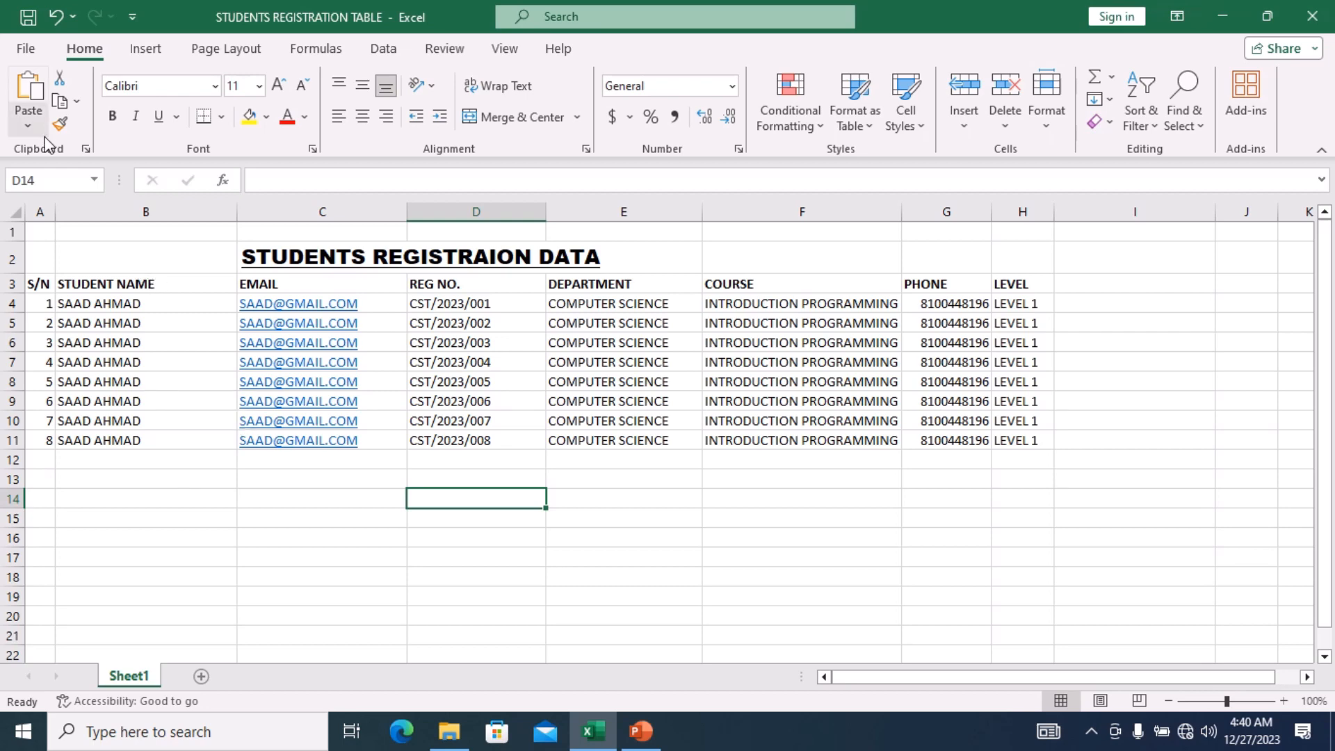
# Publish STUDENTS REGISTRATION TABLE.pdf to the Desktop, then close the PDF viewer.
pyautogui.click(31, 53)
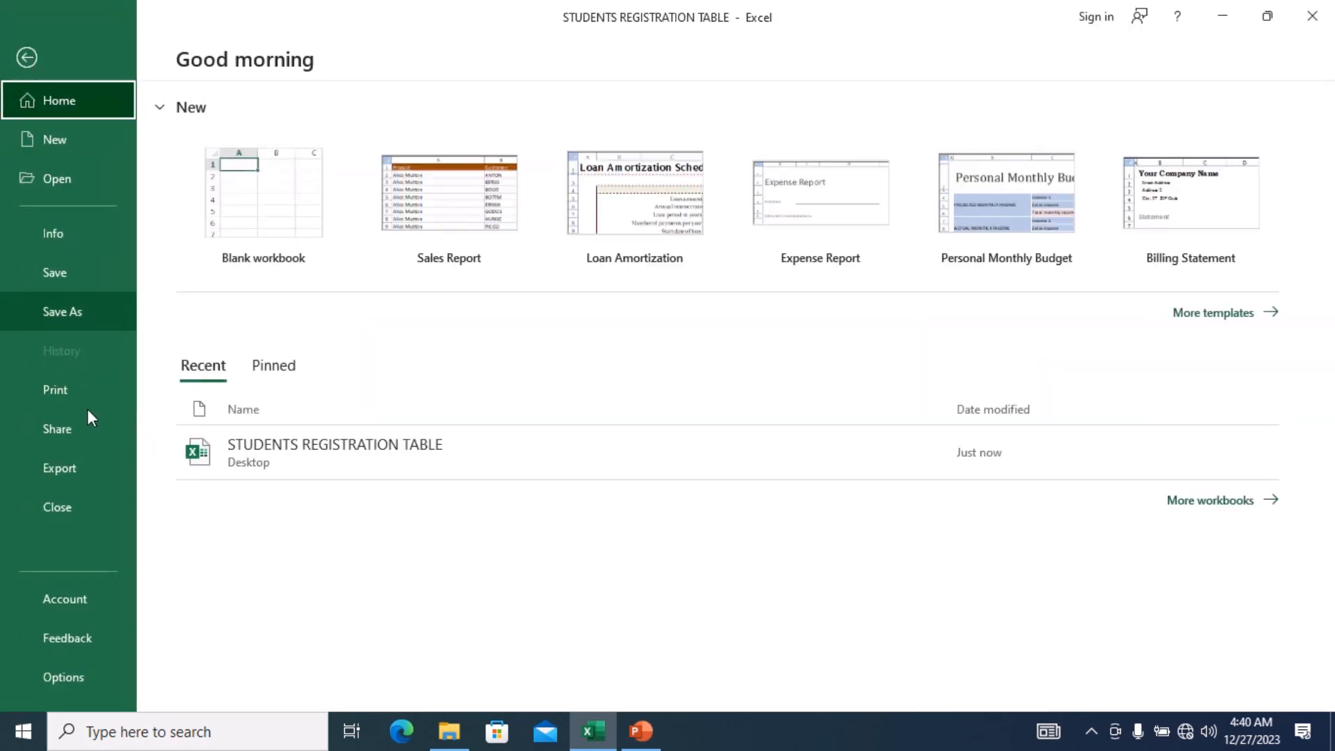
pyautogui.click(79, 460)
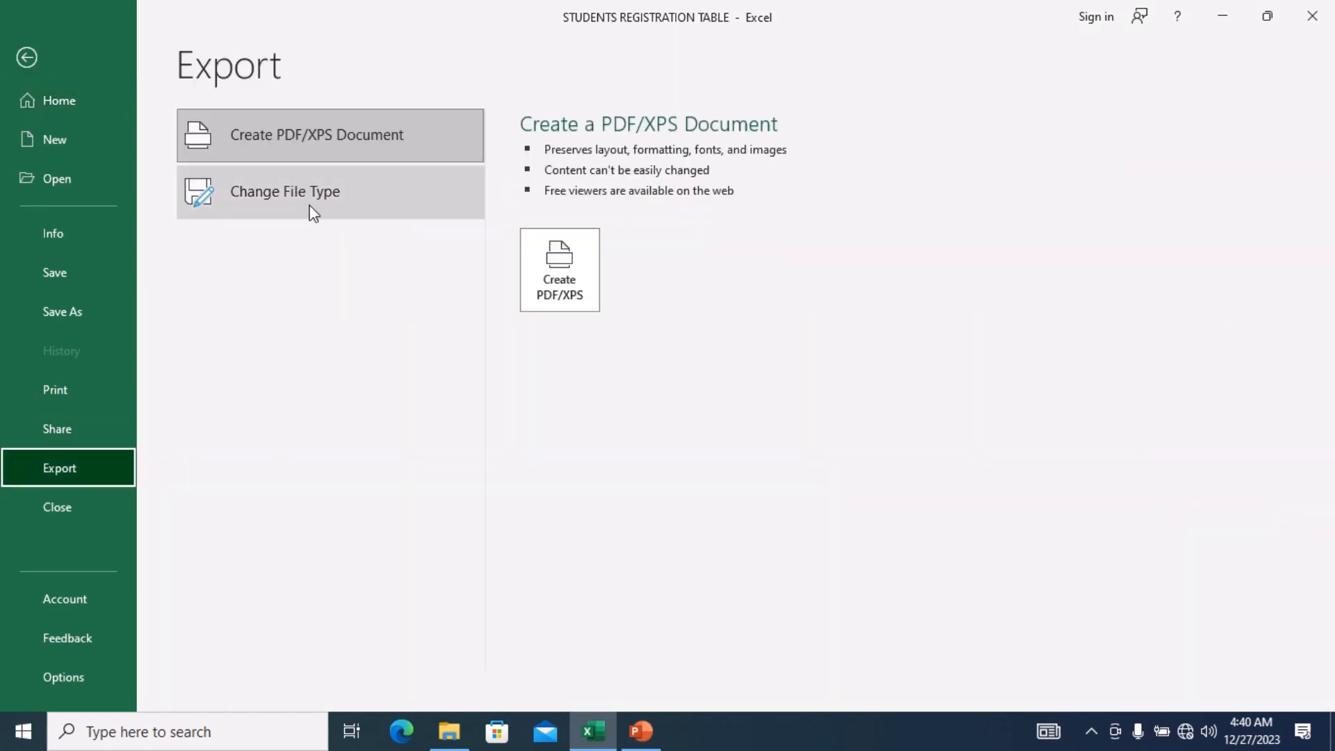
pyautogui.click(540, 282)
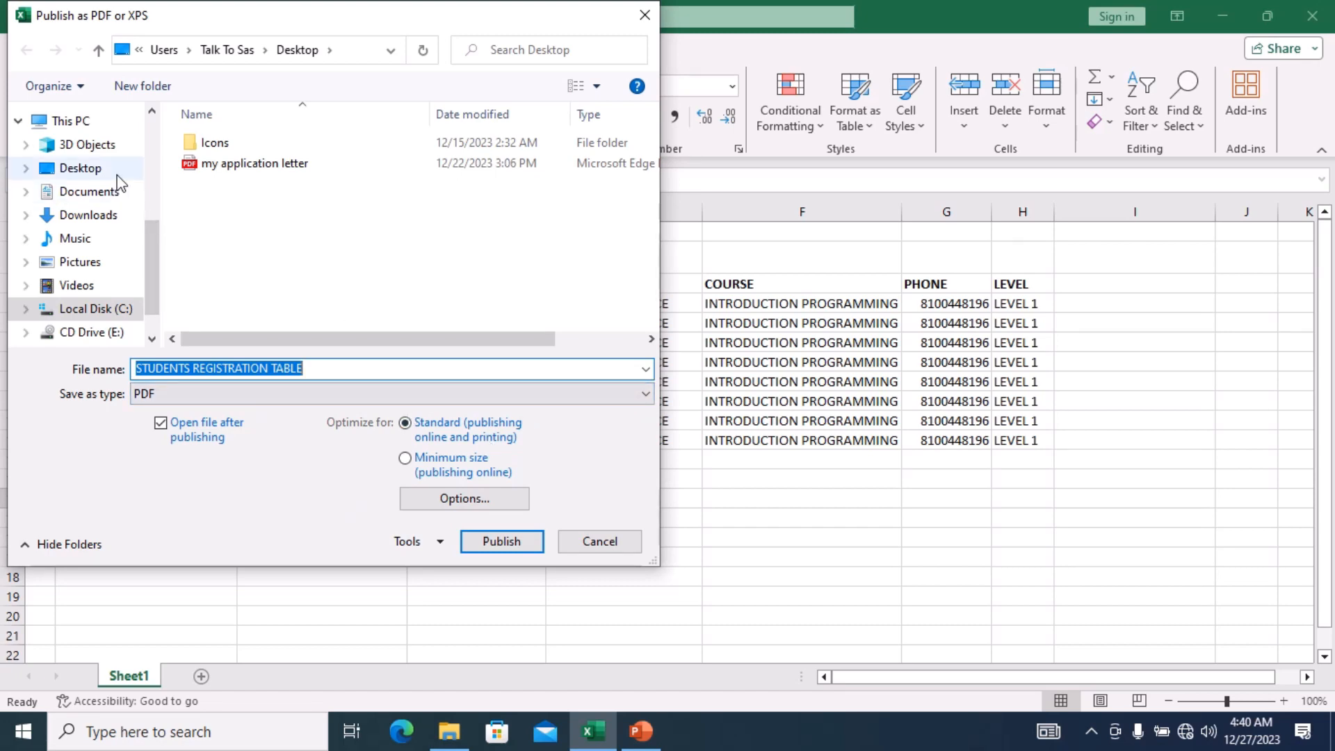
pyautogui.click(87, 168)
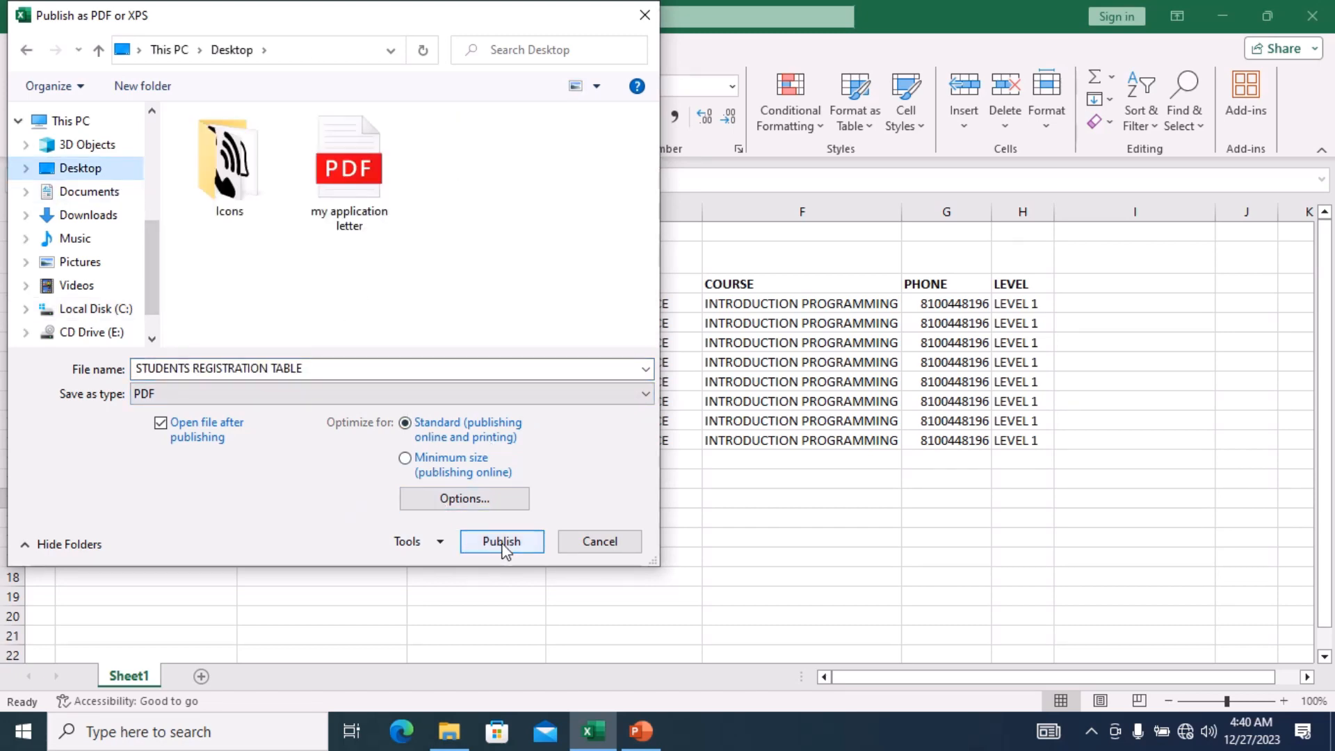
pyautogui.click(501, 544)
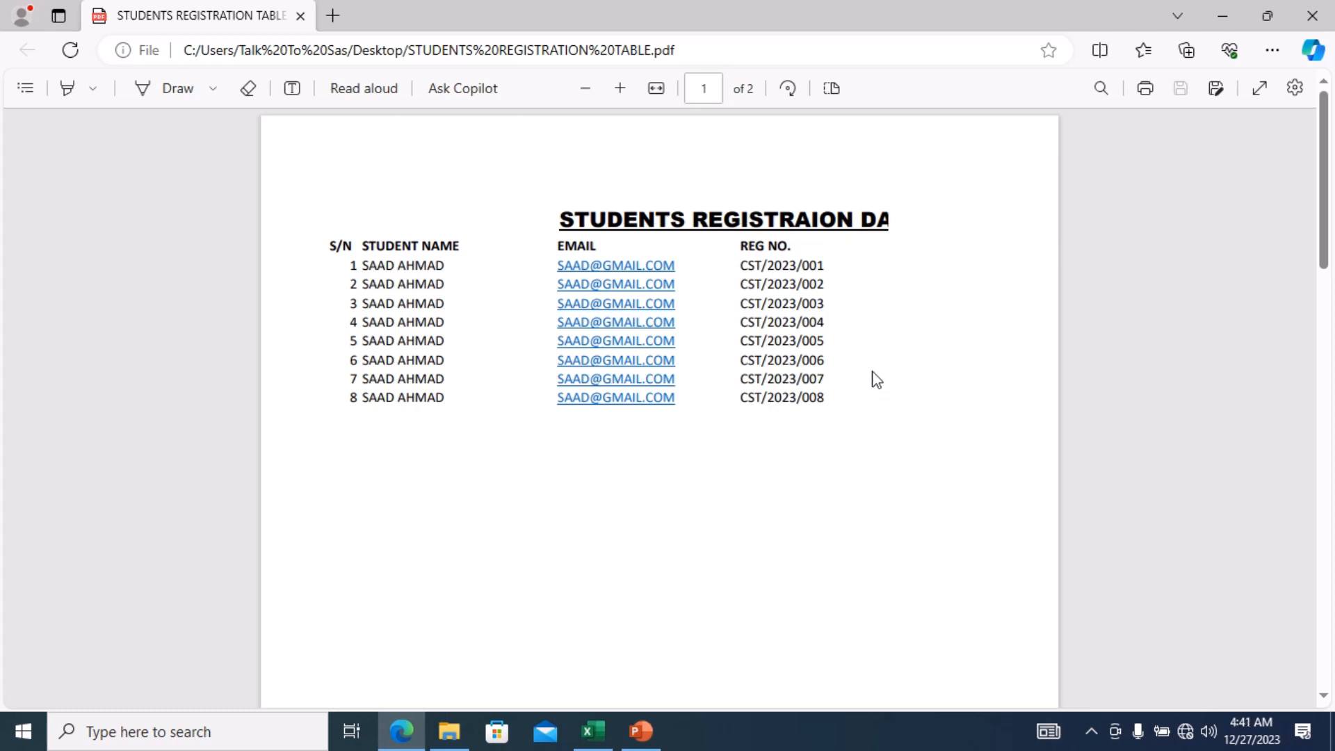
pyautogui.click(1299, 24)
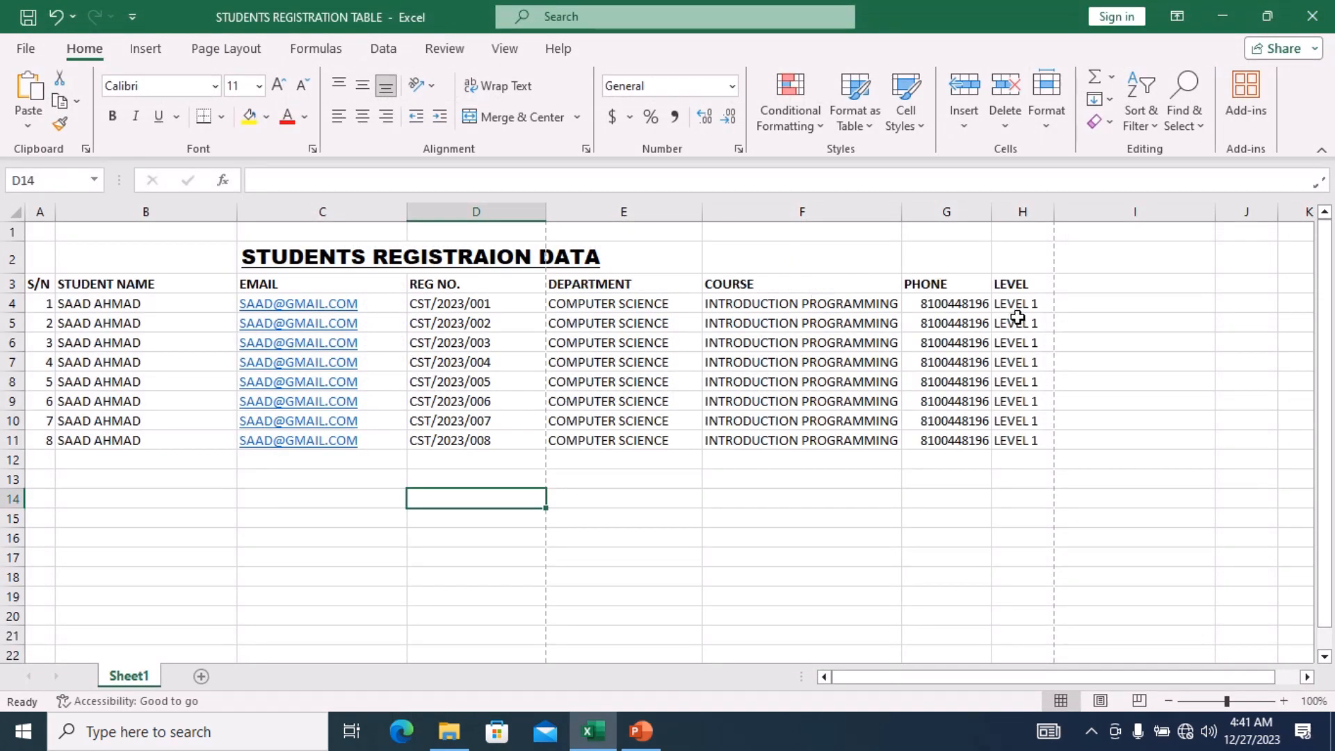
# Select cells C10 and B9, then bring up the File backstage Home page.
pyautogui.click(345, 417)
pyautogui.click(89, 404)
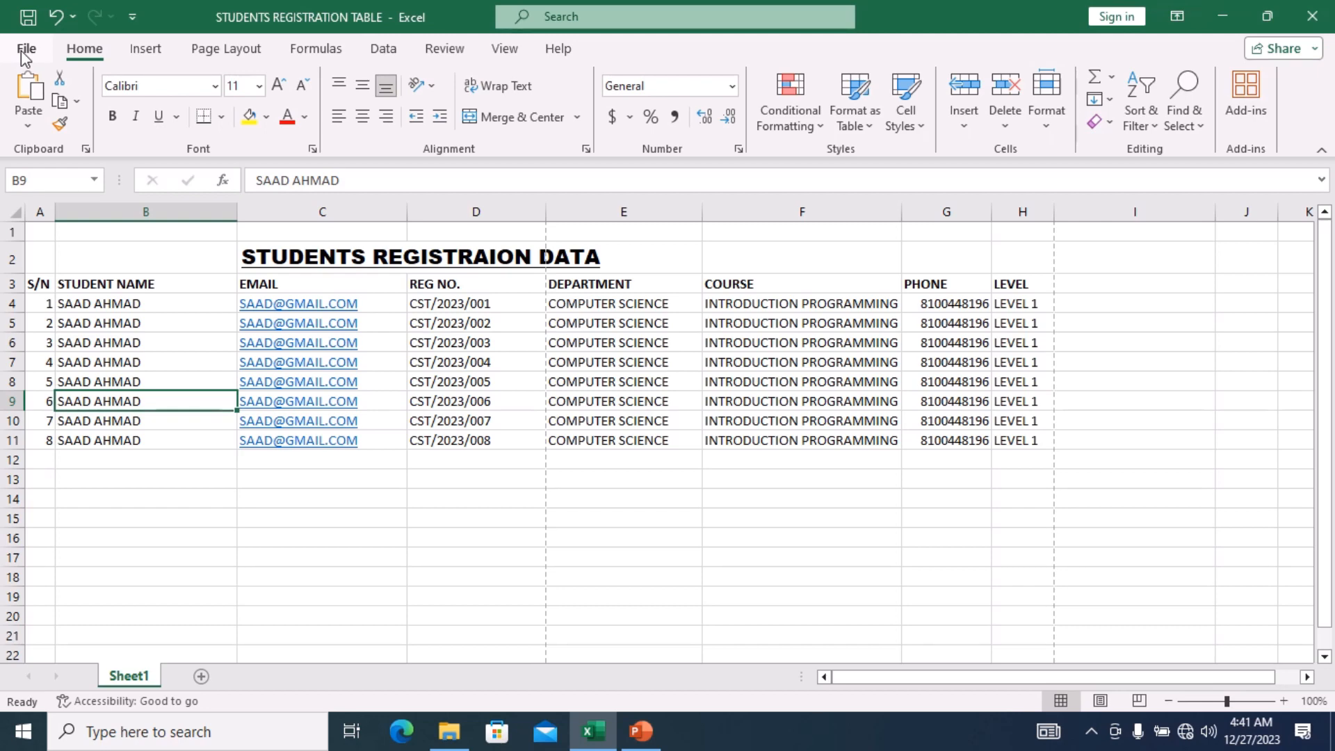
pyautogui.click(22, 55)
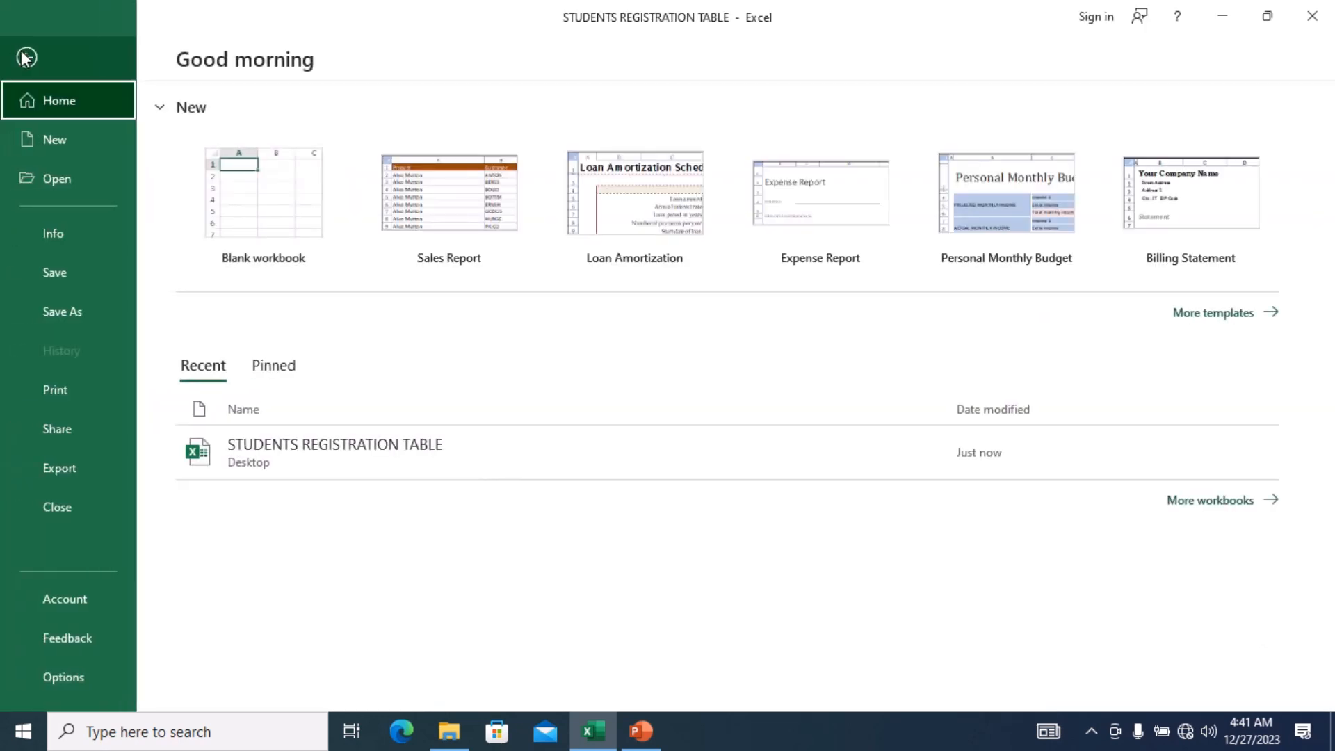
# Preview both printout pages in landscape, then restore portrait orientation and return to the sheet.
pyautogui.click(81, 390)
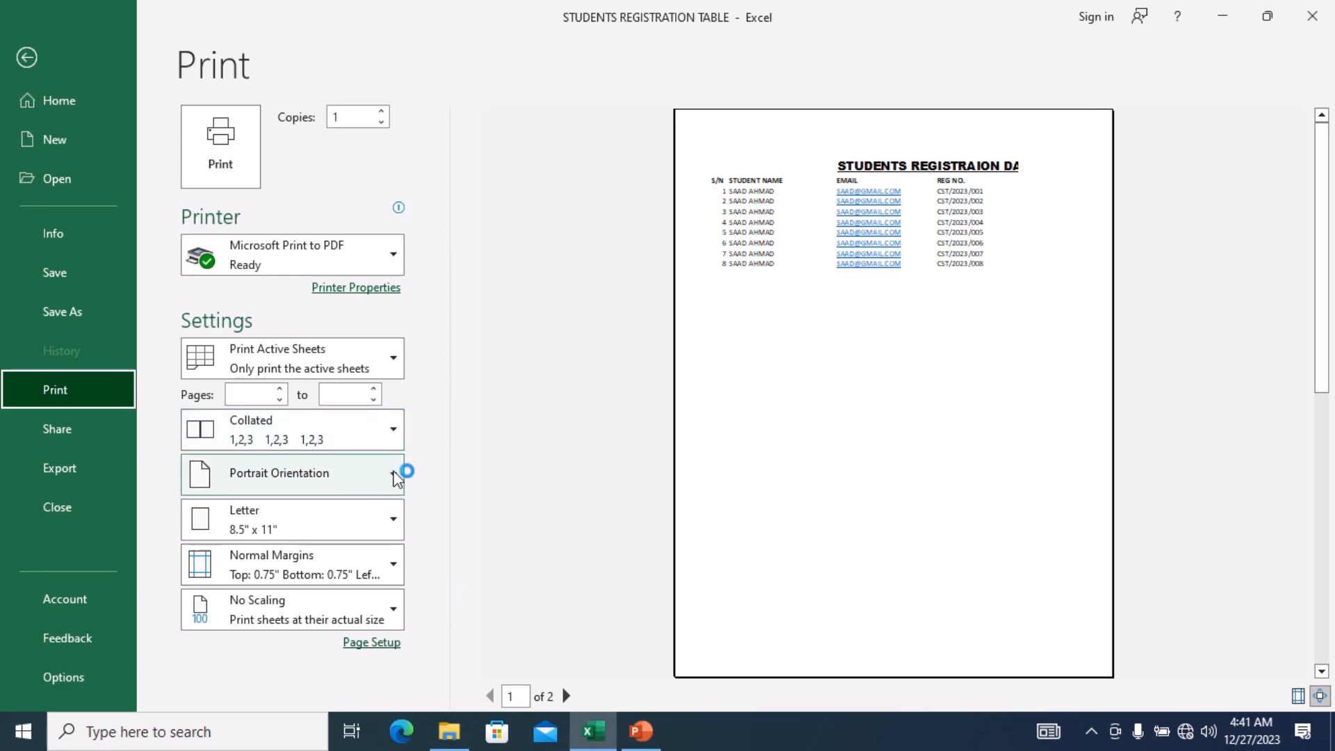
pyautogui.click(395, 477)
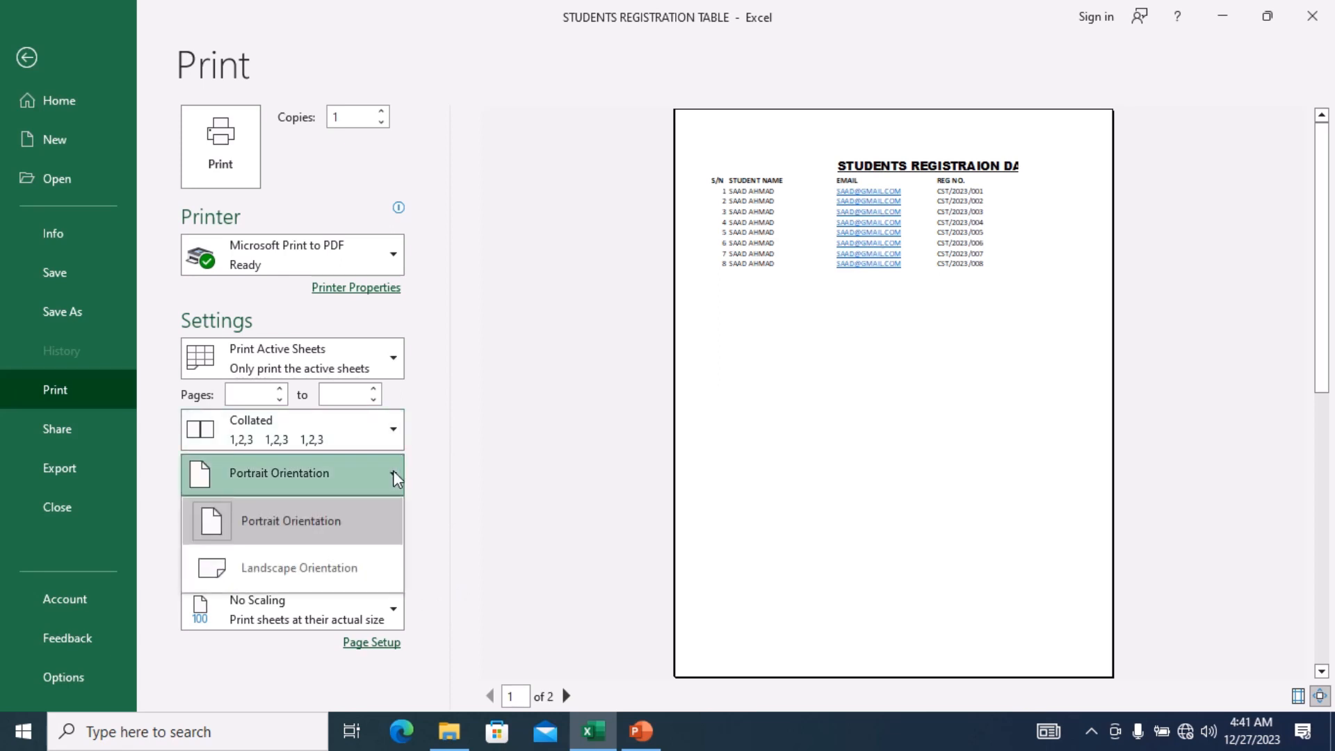
pyautogui.click(358, 571)
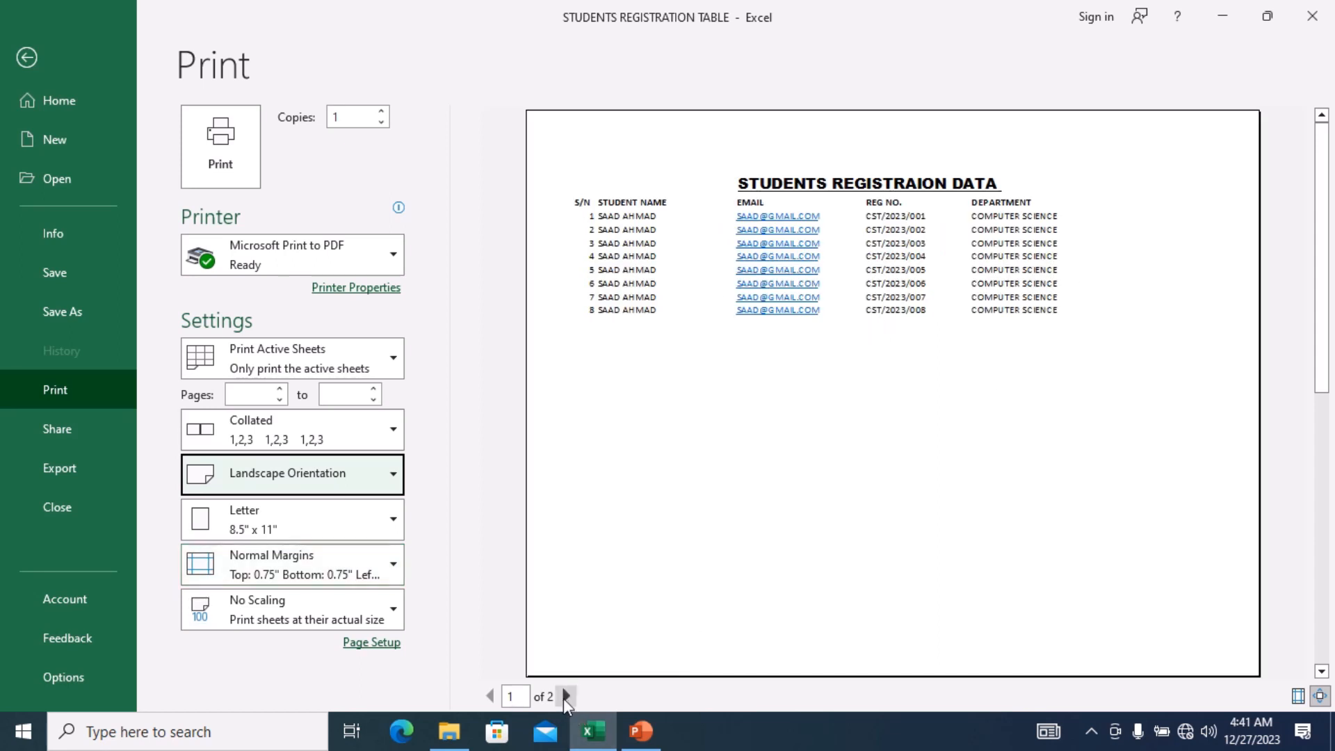
pyautogui.click(566, 696)
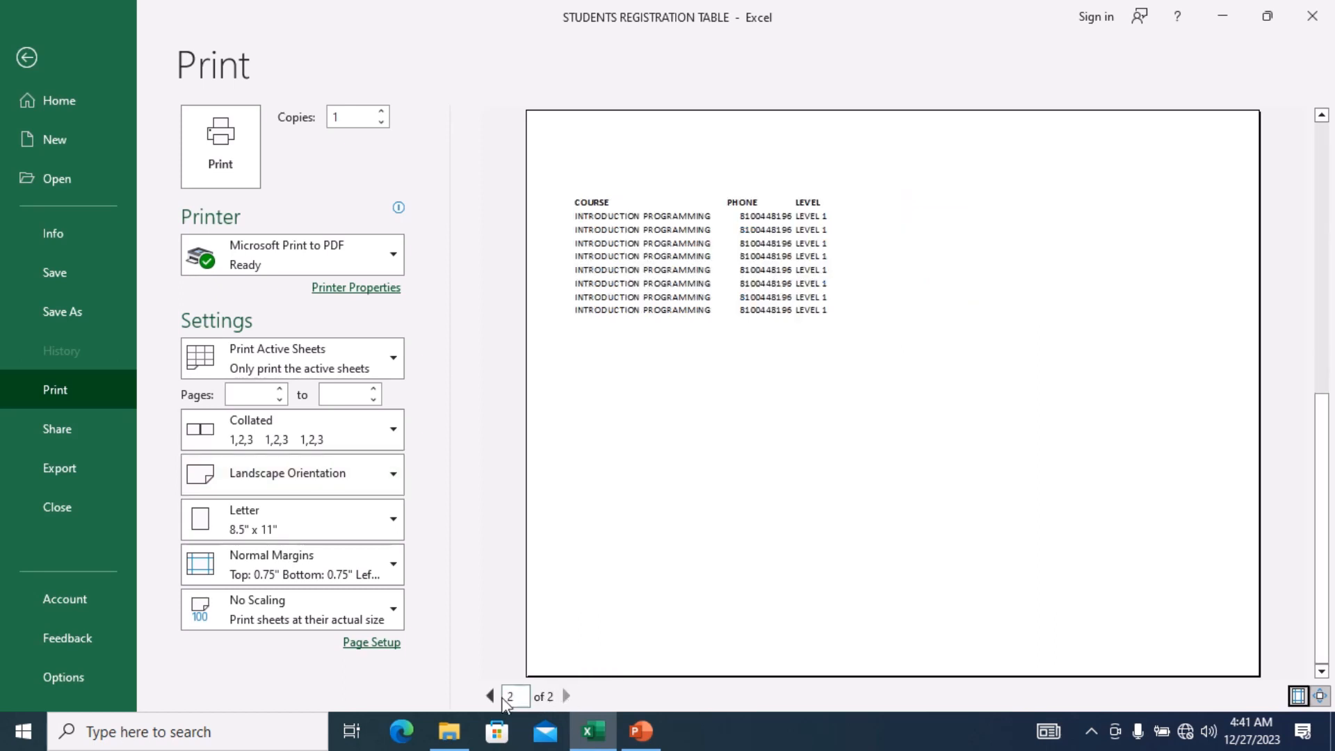
pyautogui.click(490, 696)
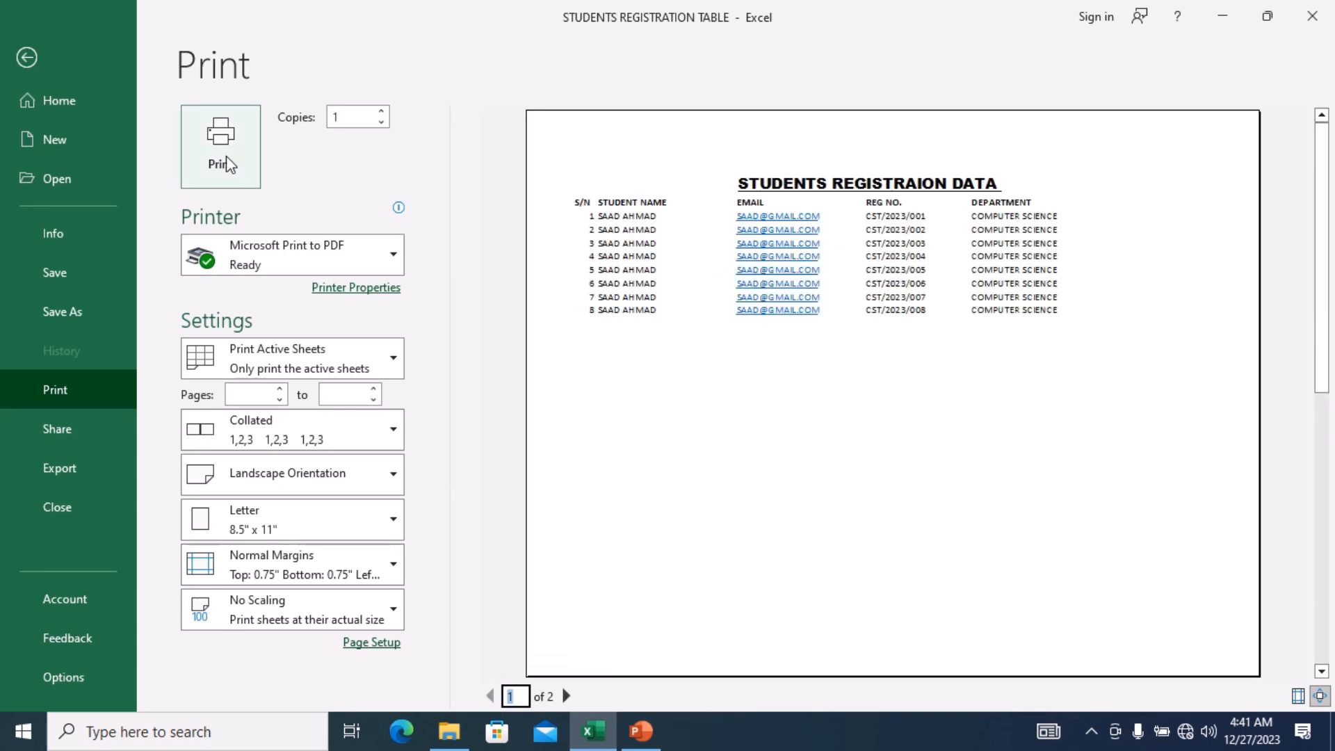
pyautogui.click(355, 479)
pyautogui.click(343, 527)
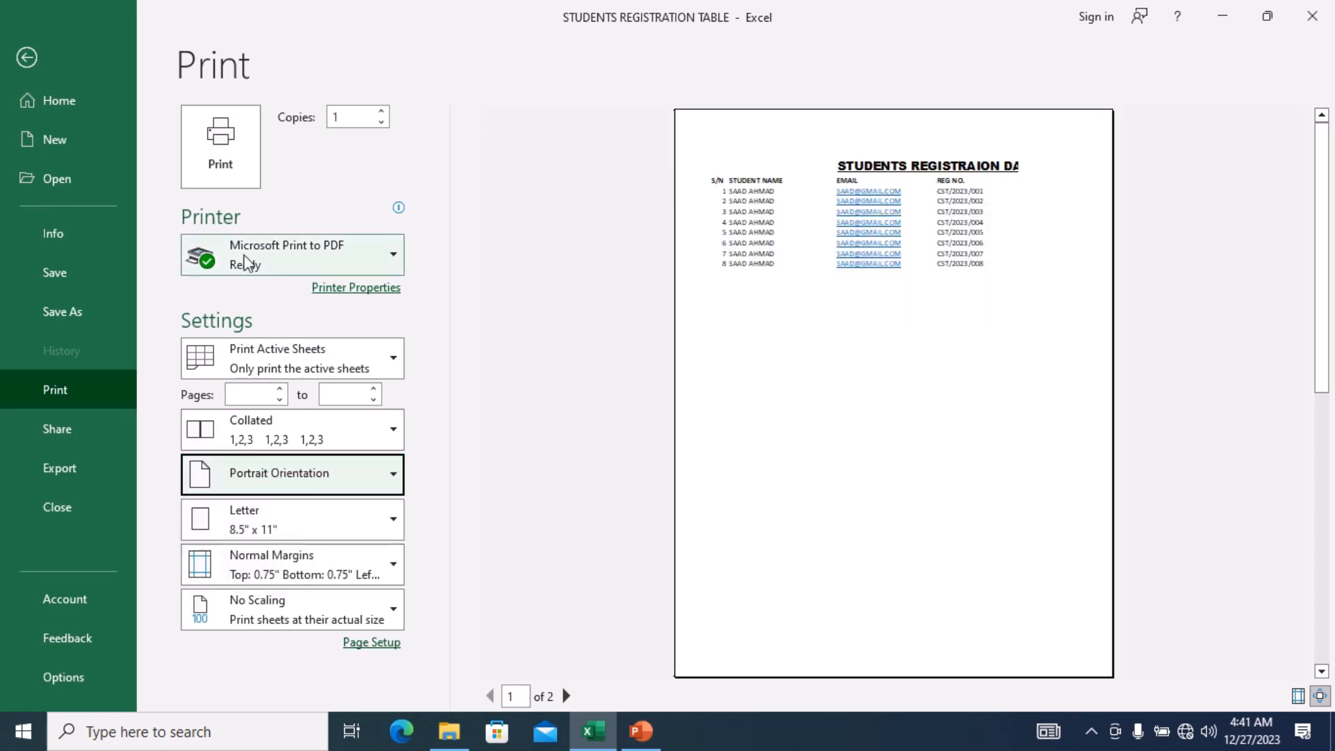
pyautogui.click(28, 58)
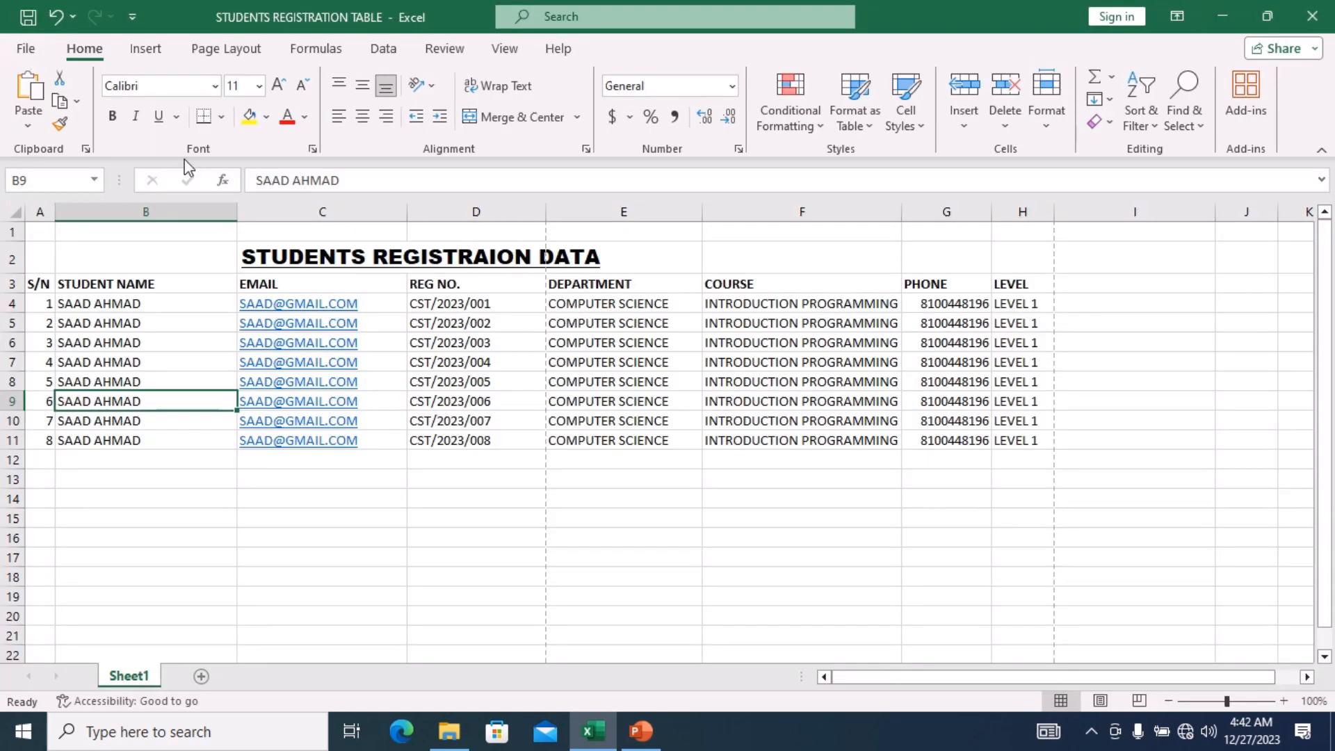
# Narrow the REG NO. column D to fit its registration numbers.
pyautogui.click(645, 436)
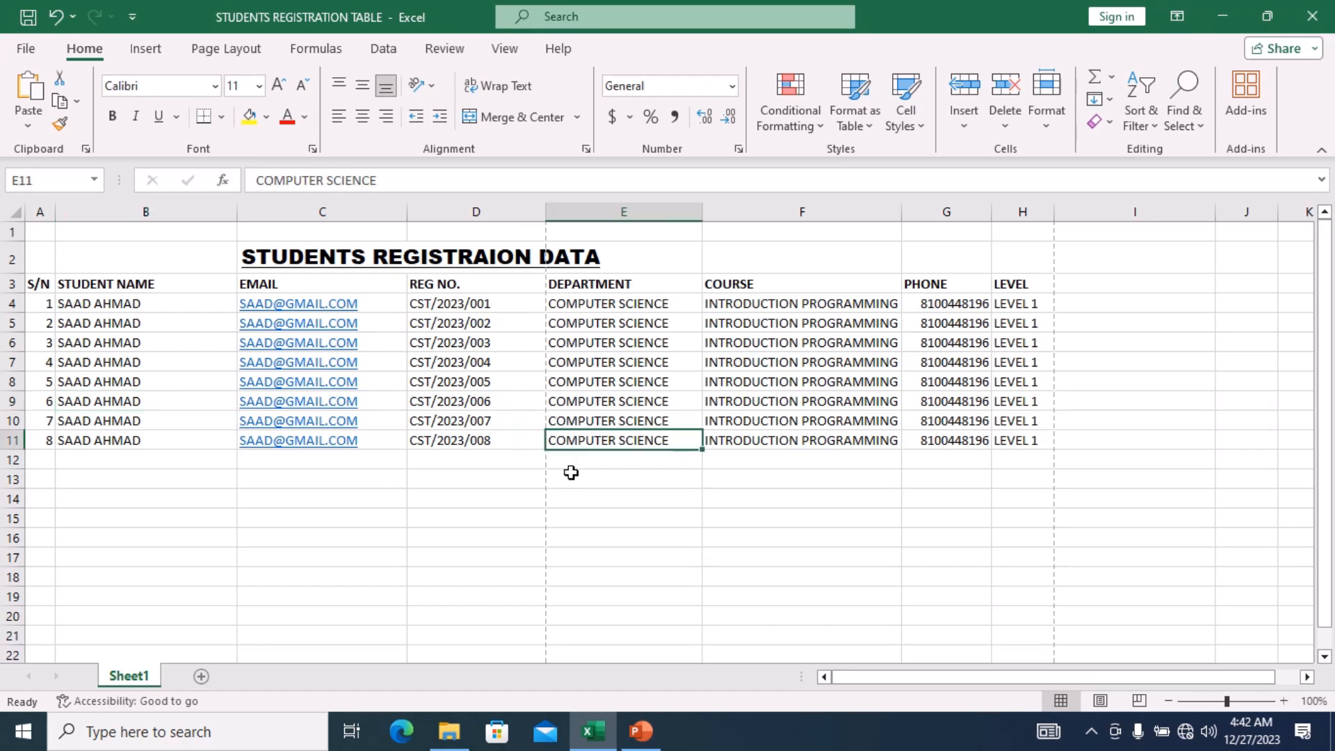
pyautogui.click(546, 491)
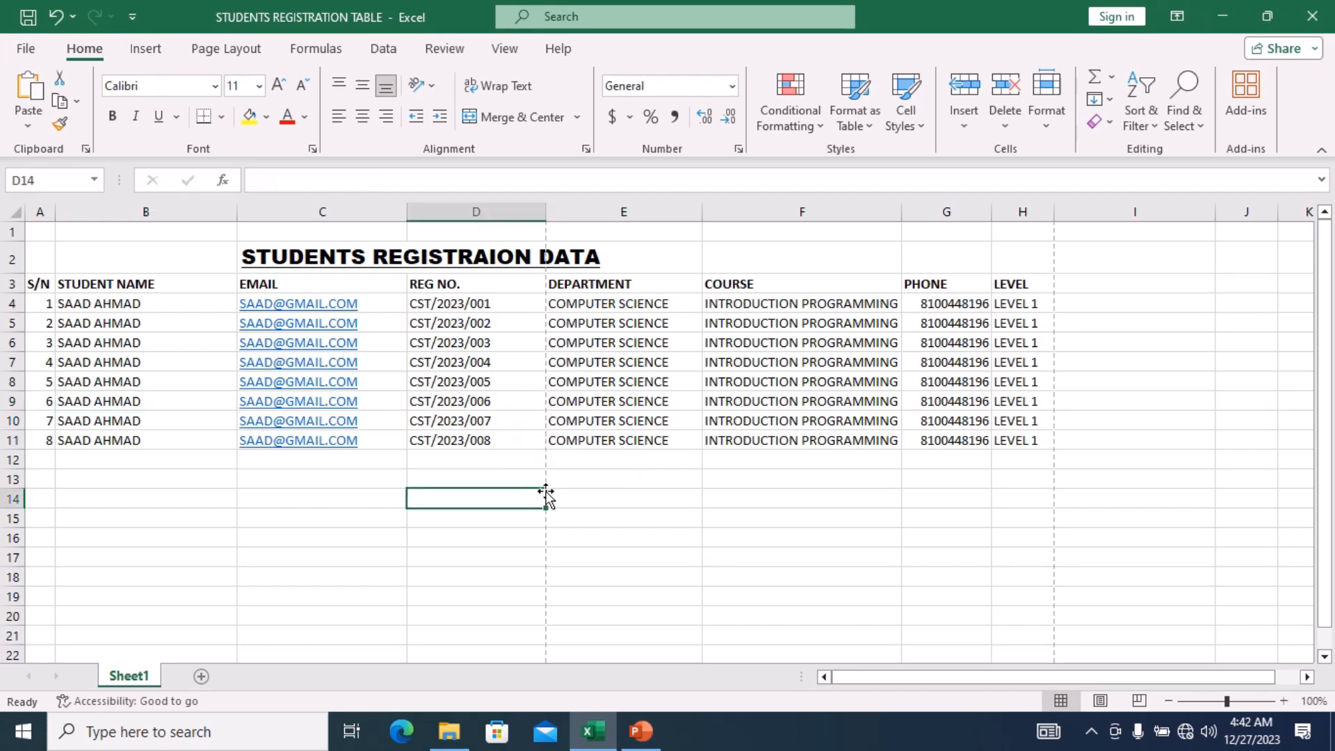
pyautogui.click(546, 474)
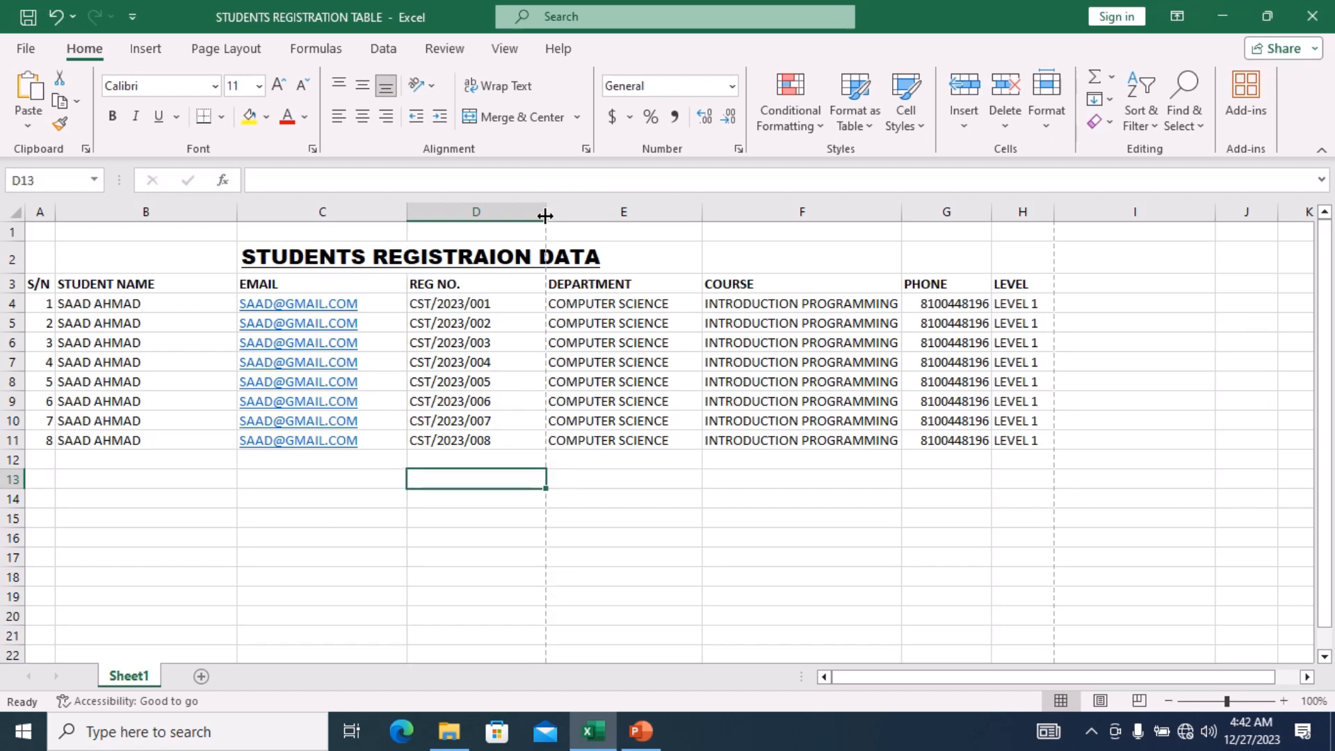
pyautogui.moveTo(546, 217); pyautogui.dragTo(500, 221)
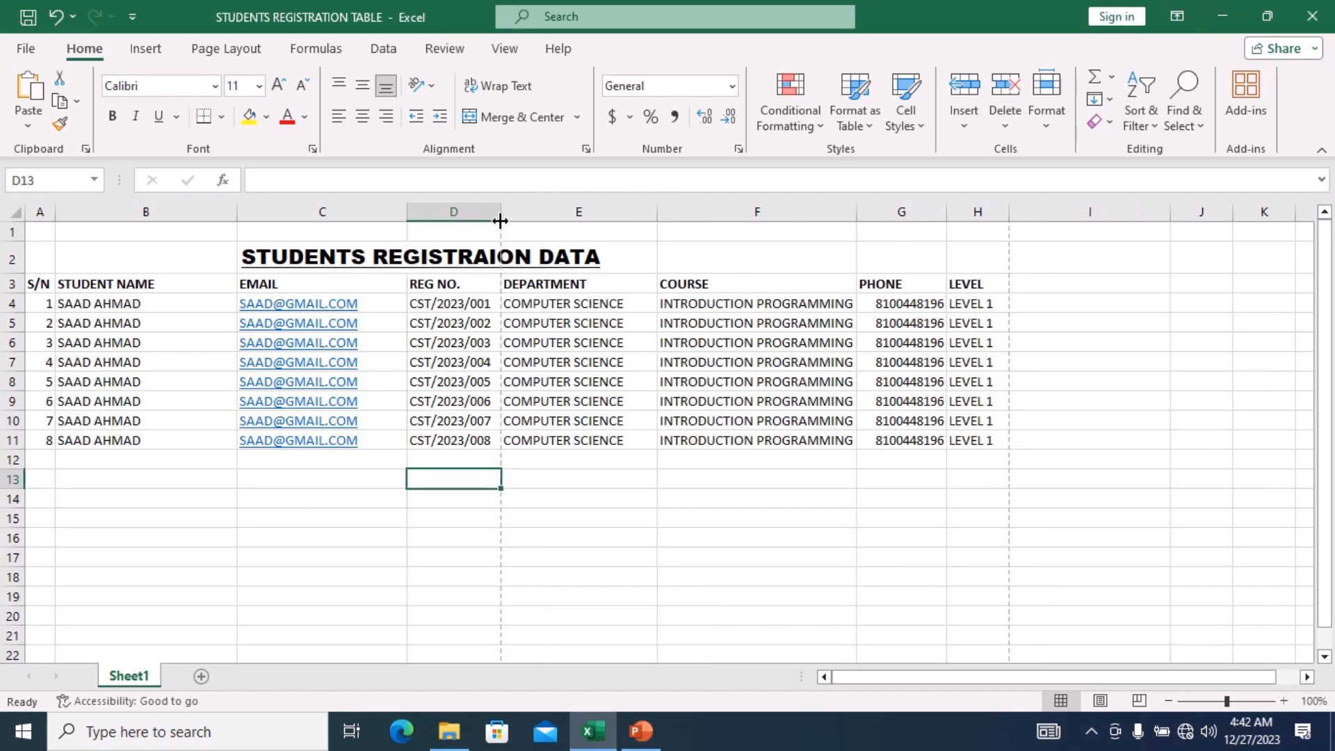
# Narrow the STUDENT NAME column B to make the table more compact.
pyautogui.click(1164, 345)
pyautogui.click(415, 557)
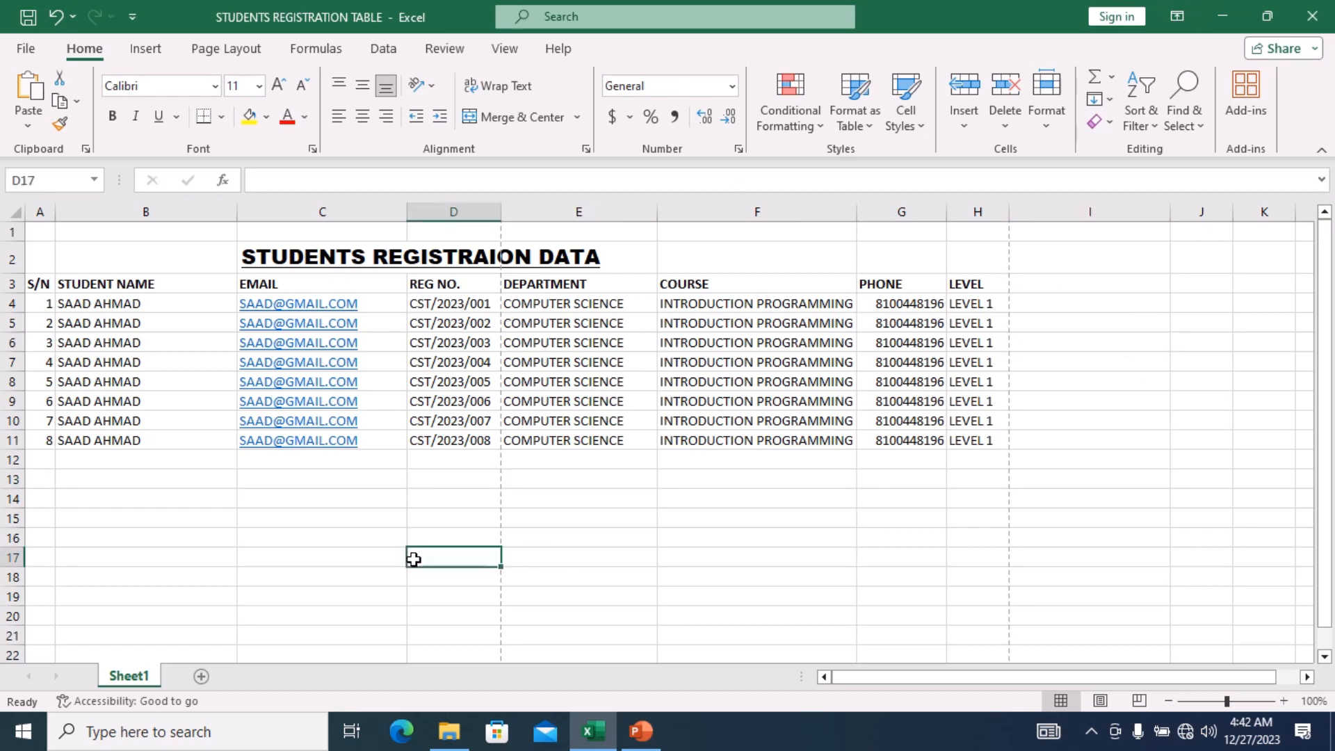
pyautogui.click(149, 515)
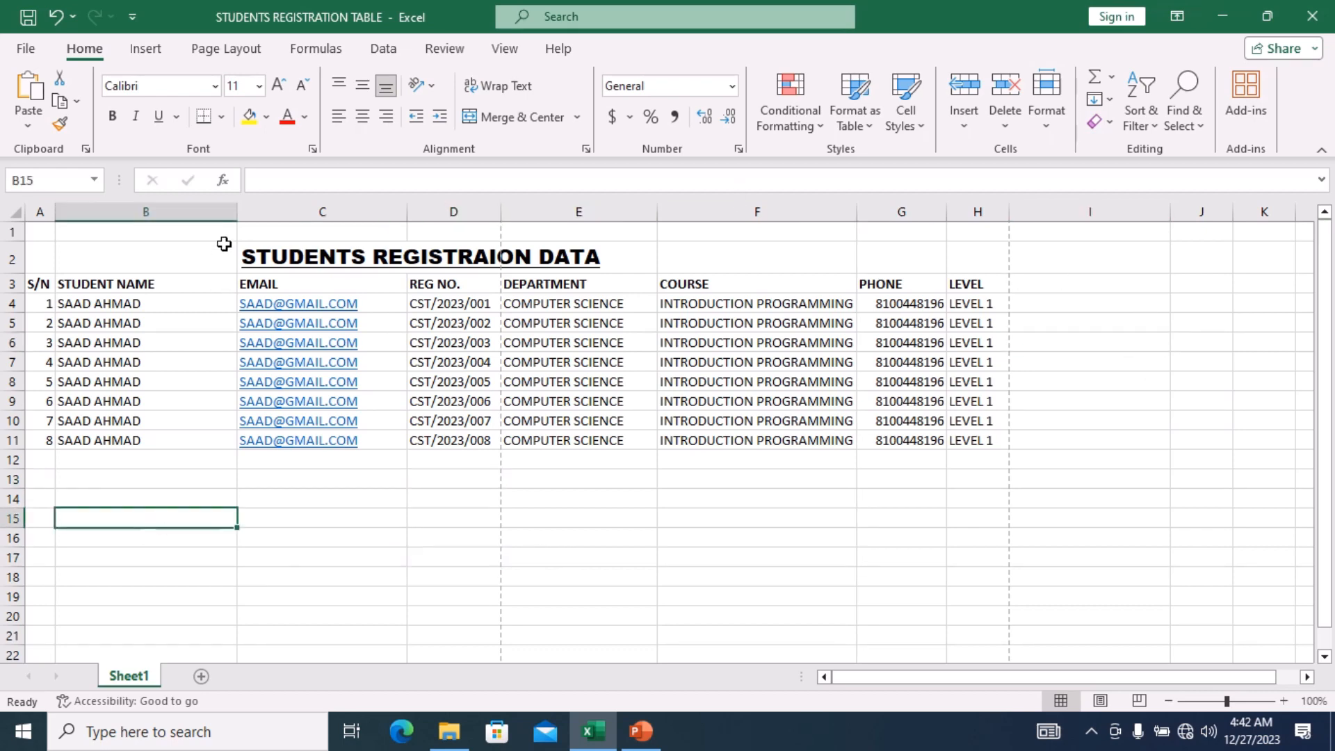
pyautogui.moveTo(237, 209); pyautogui.dragTo(162, 210)
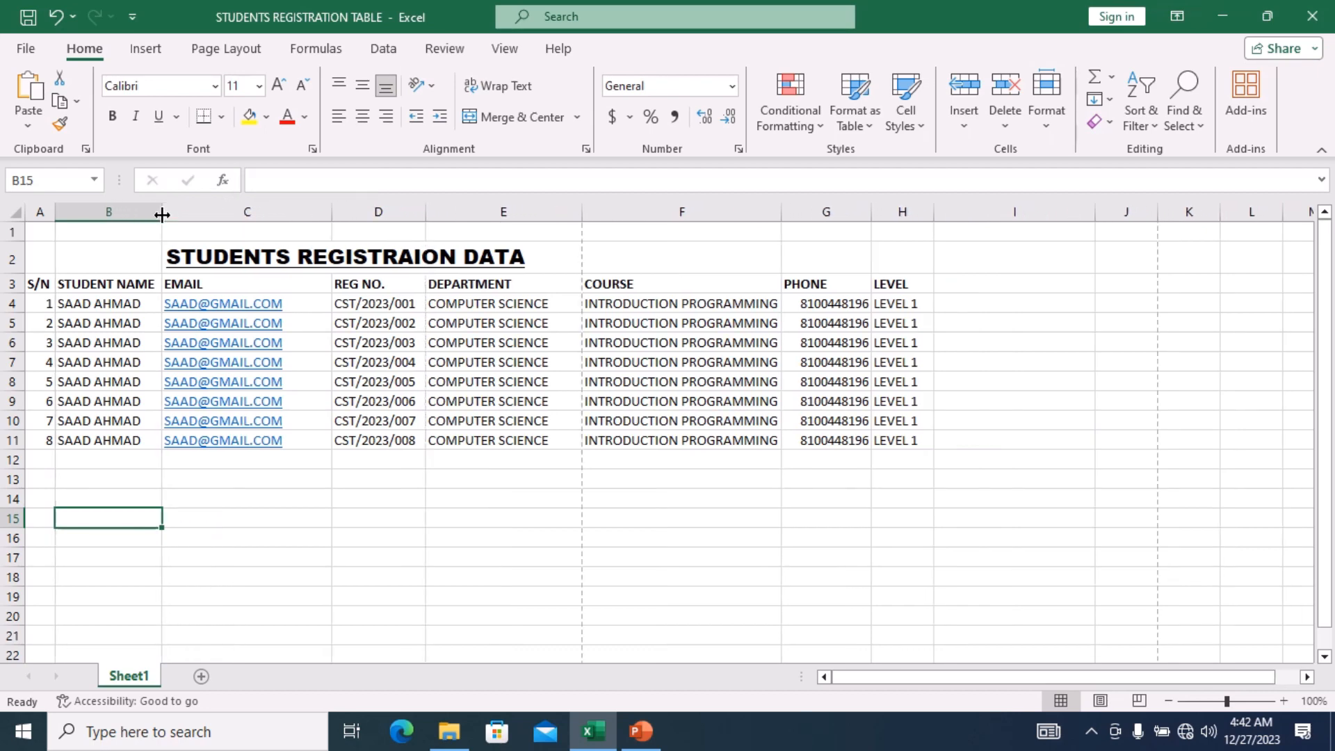
pyautogui.click(278, 554)
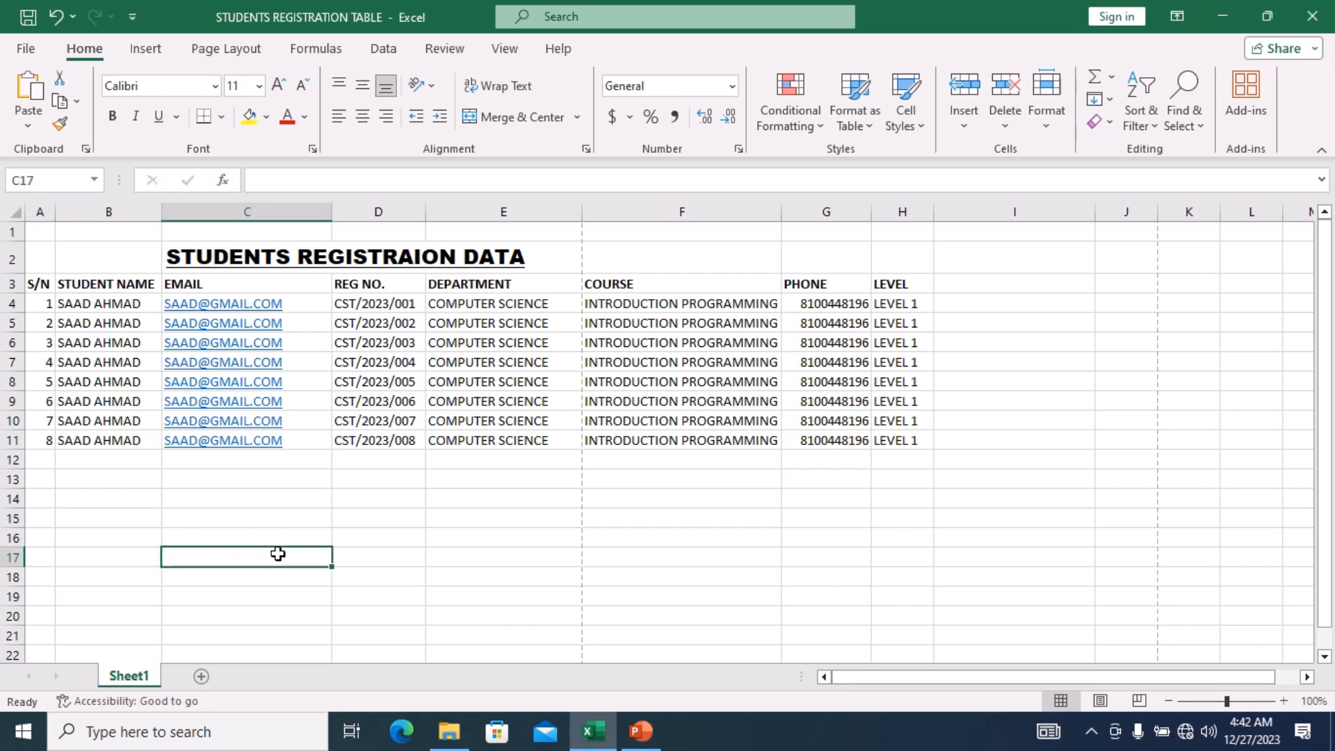